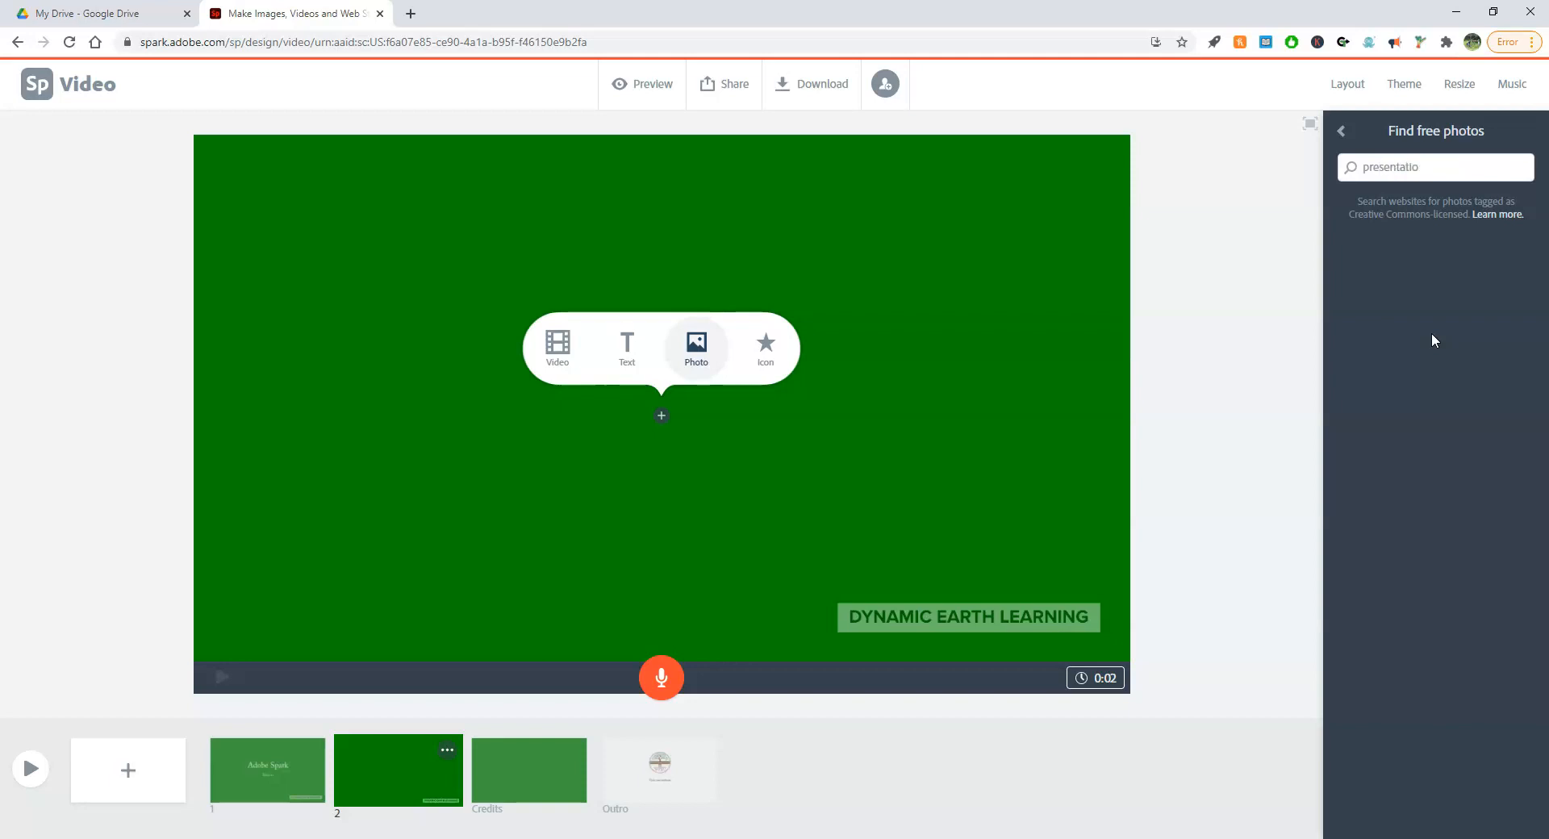
- Search the free photos for "presentation" and add the picture of the person holding the INNOVATION board to slide 2
{"action": "key", "text": "Return"}
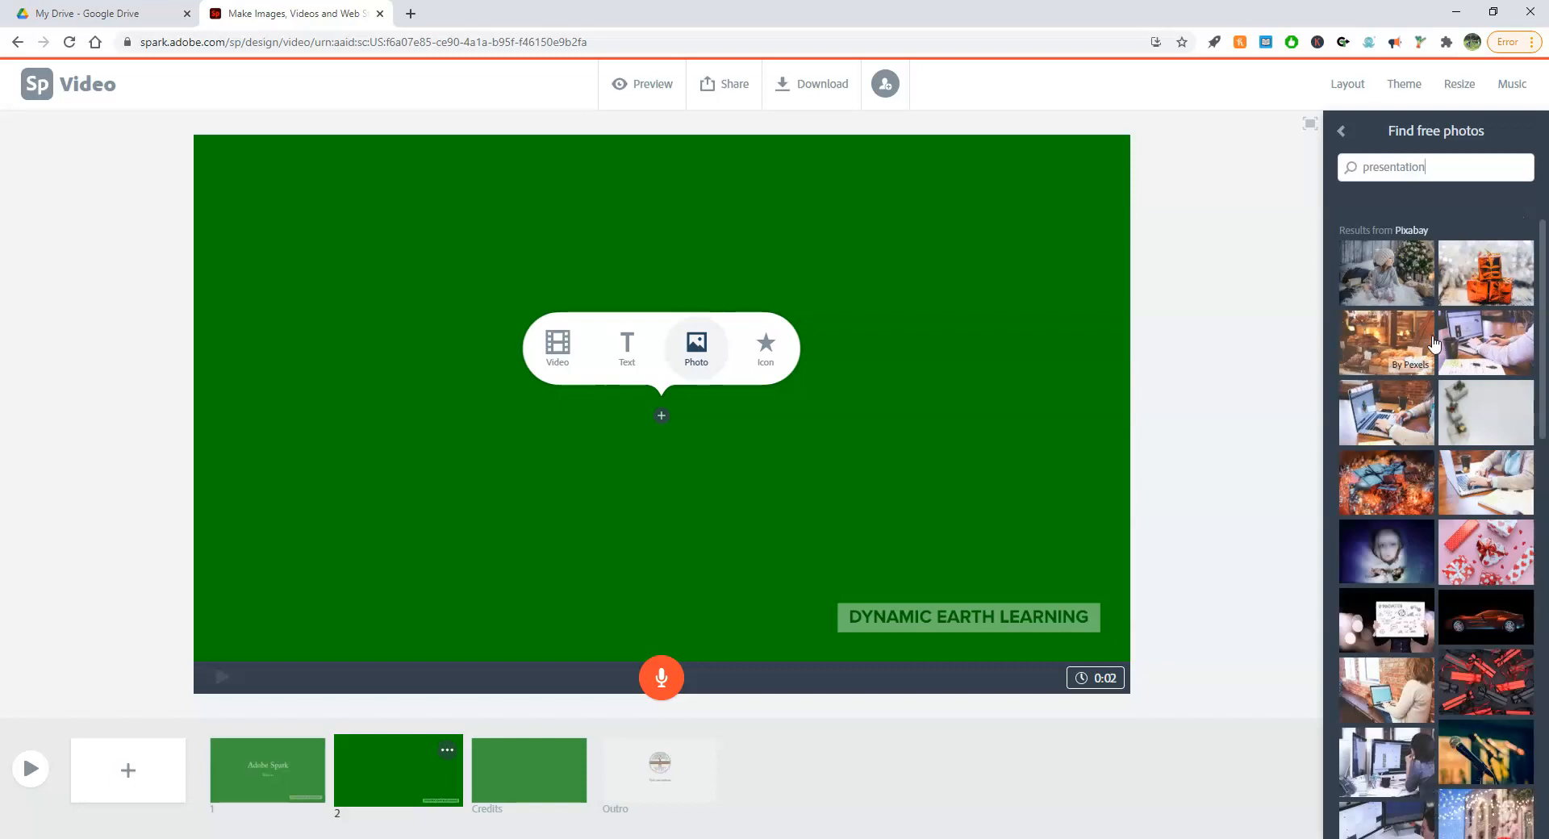
{"action": "left_click", "coordinate": [1390, 629]}
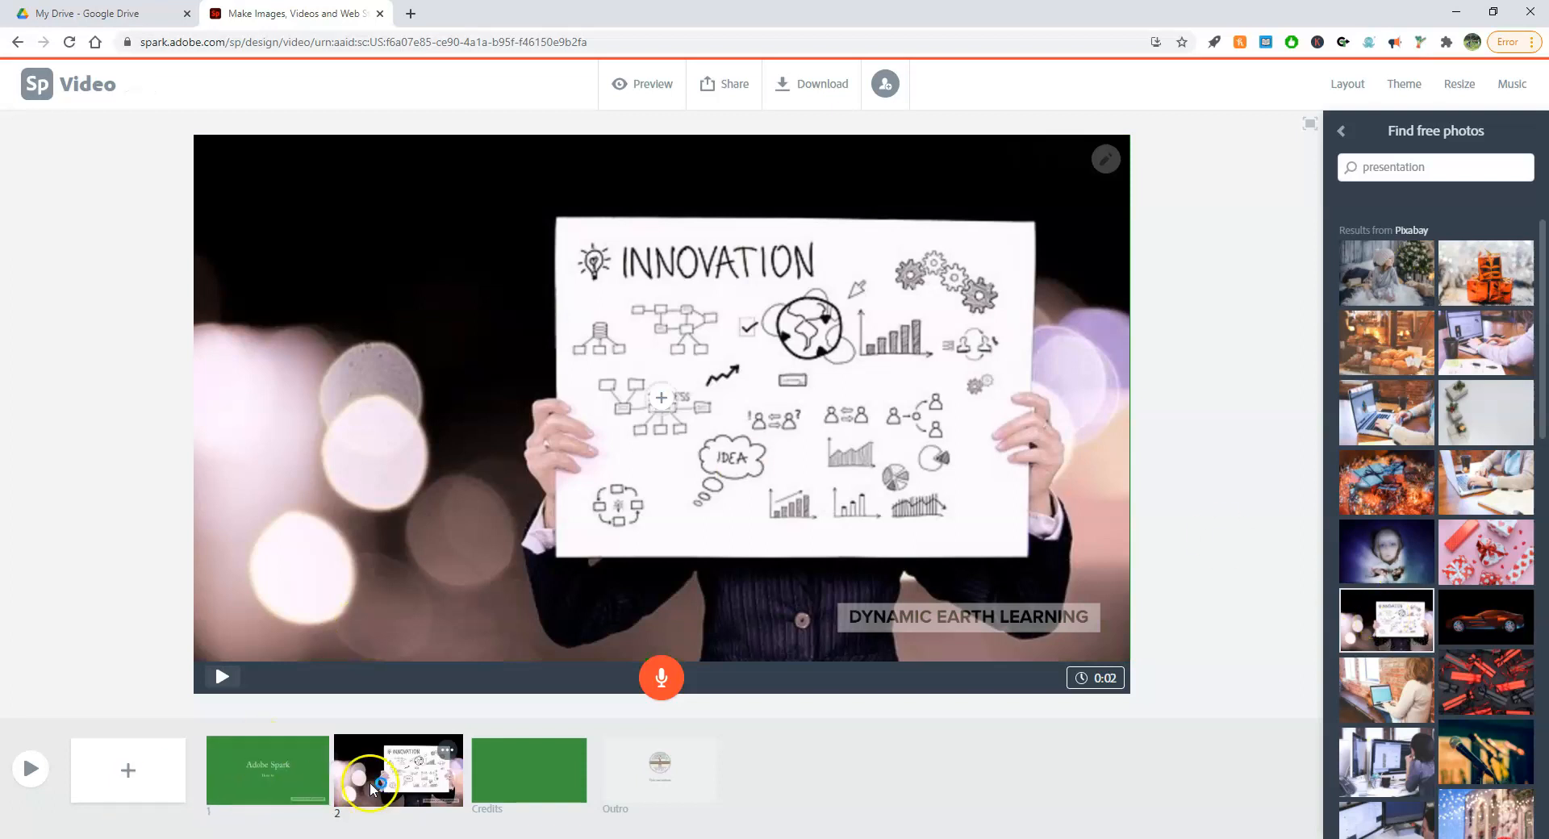
{"action": "left_click", "coordinate": [1104, 679]}
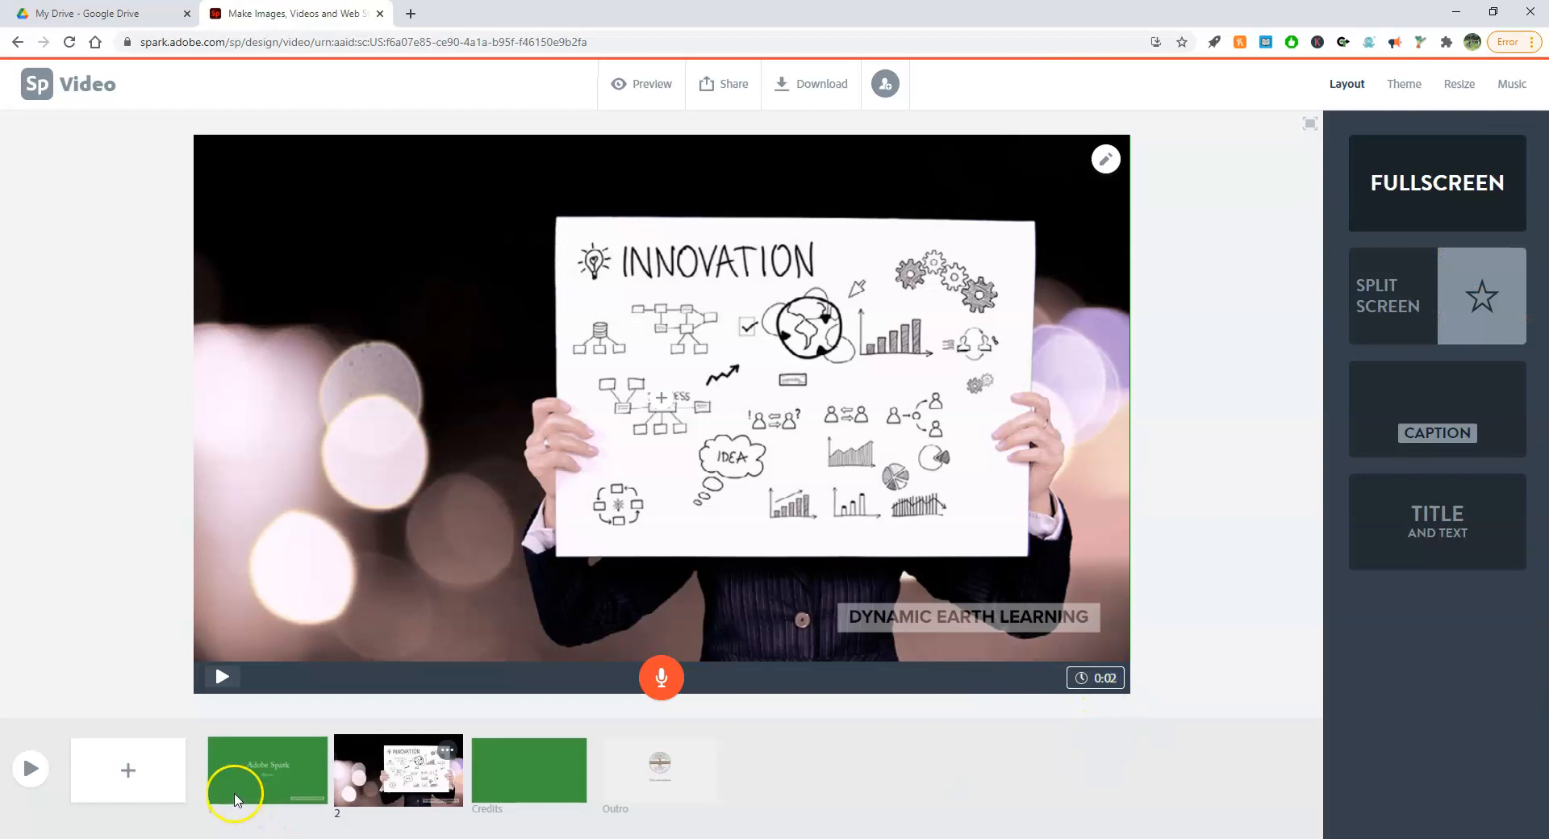
- Add a third slide with the split-screen layout and enter the text "Reasons to use Spark" in its white half
{"action": "left_click", "coordinate": [133, 771]}
{"action": "left_click", "coordinate": [537, 785]}
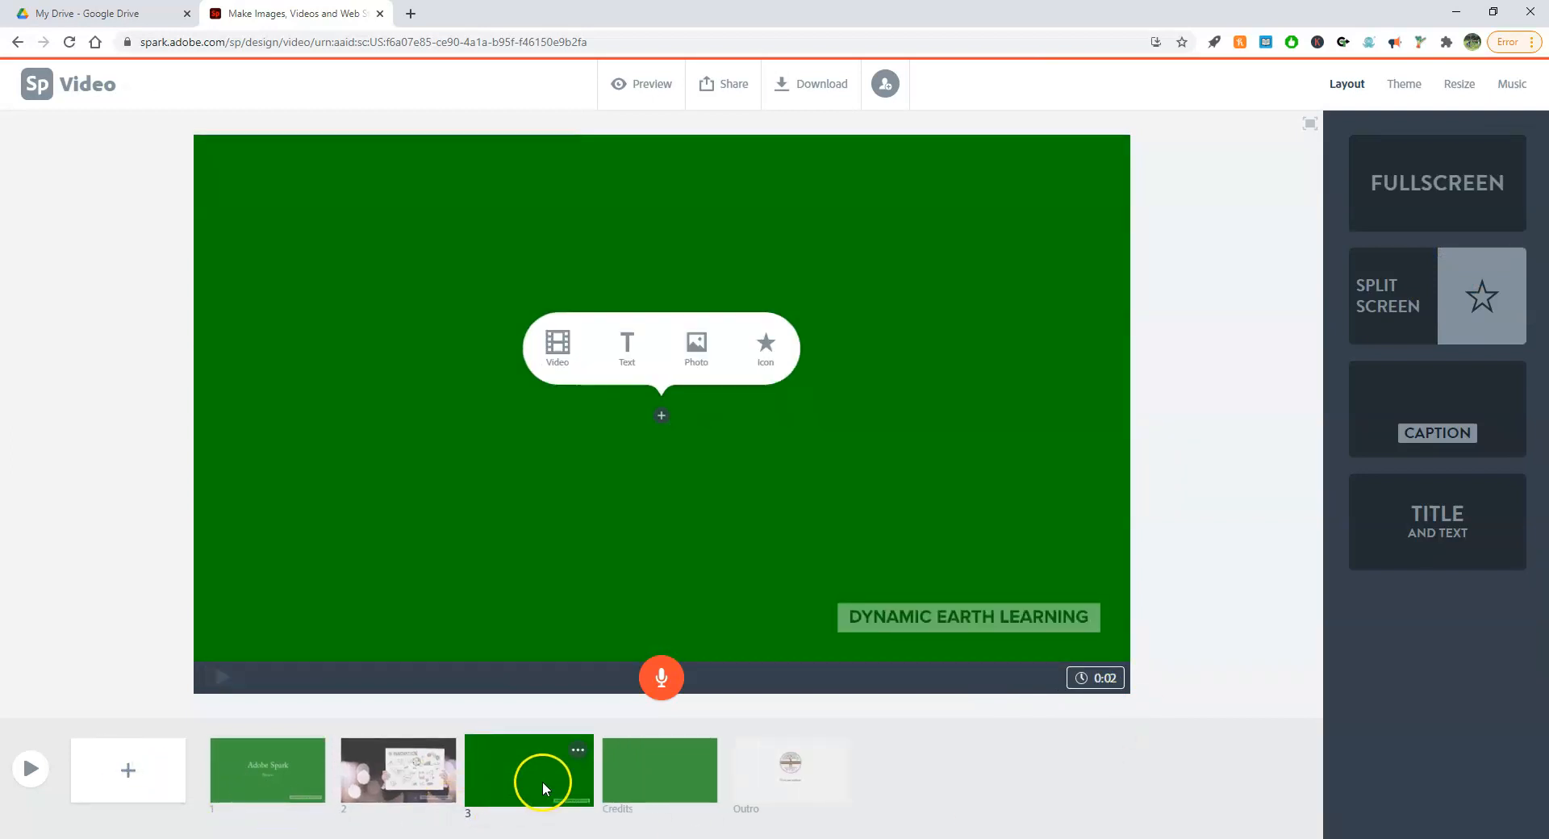
{"action": "left_click", "coordinate": [1476, 295]}
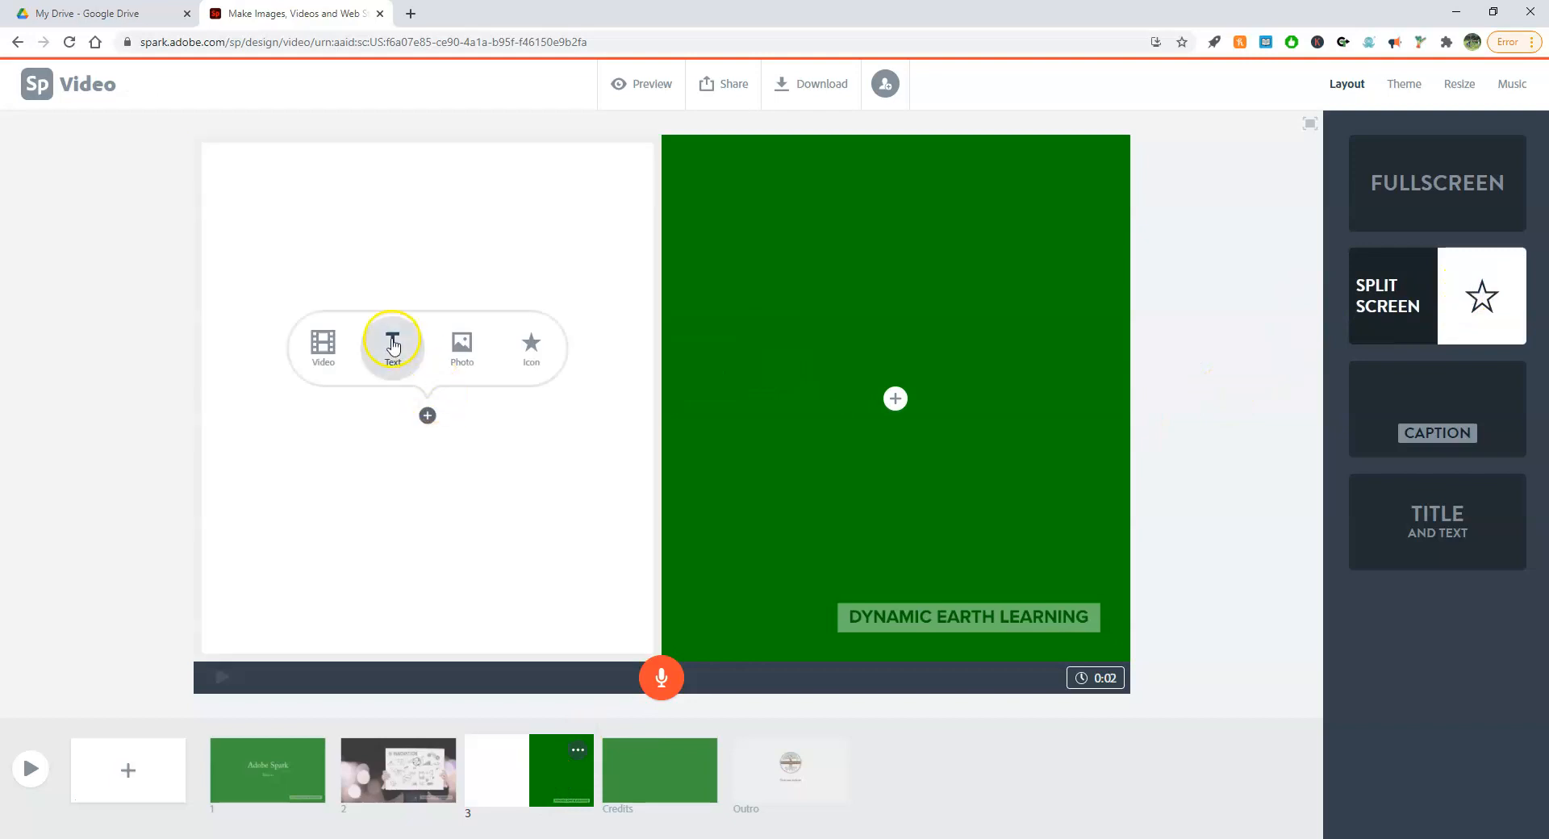
{"action": "left_click", "coordinate": [395, 349]}
{"action": "type", "text": "Reasons to u"}
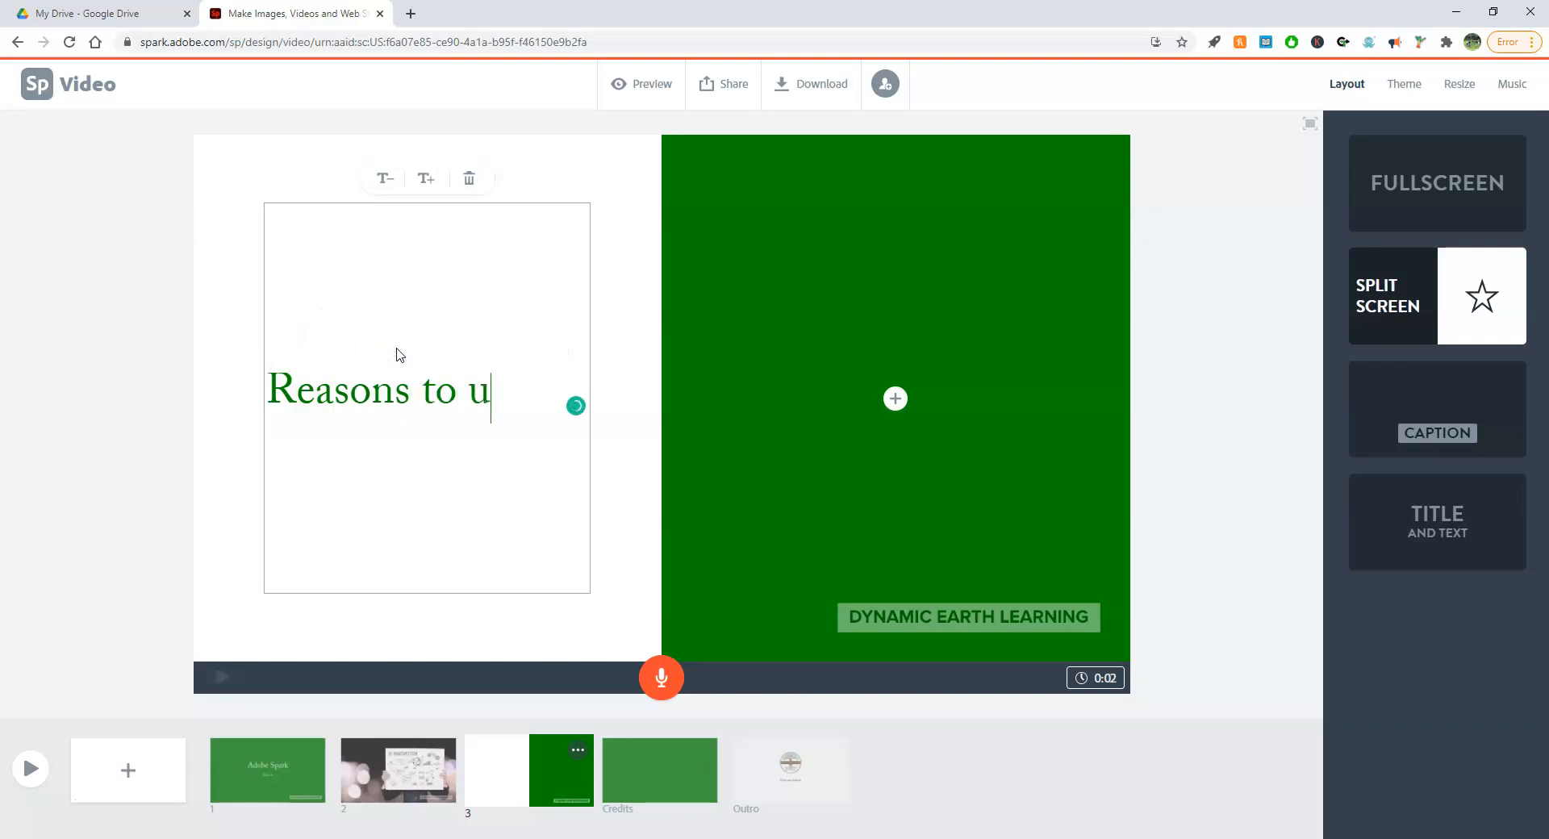
{"action": "type", "text": "se Spar"}
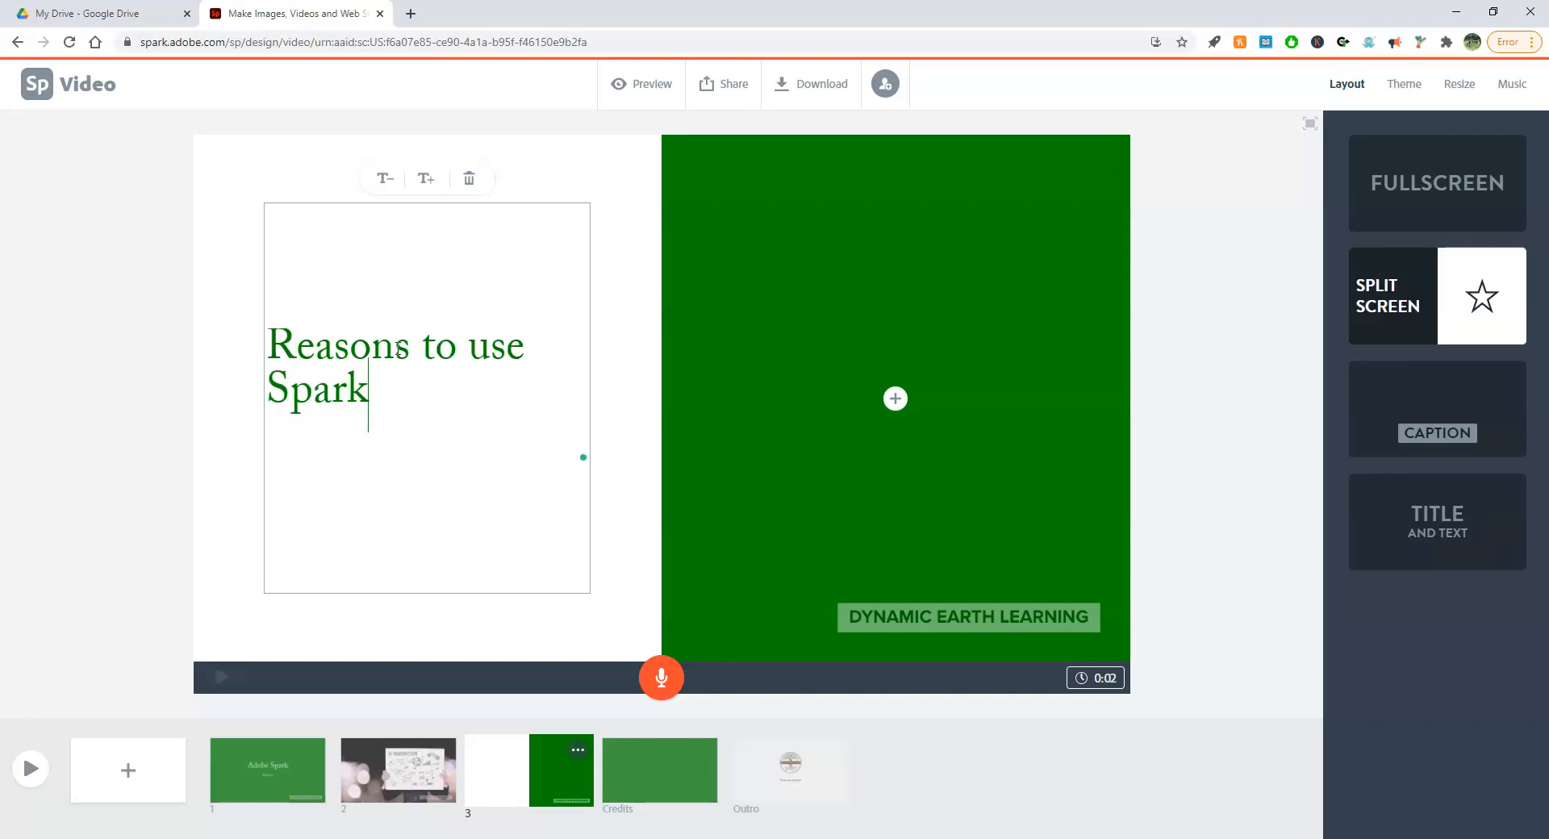
{"action": "type", "text": "k"}
- Find a "presentation" icon and place the presenter beside a pie-chart board in slide 3's green half
{"action": "left_click", "coordinate": [895, 398]}
{"action": "left_click", "coordinate": [973, 347]}
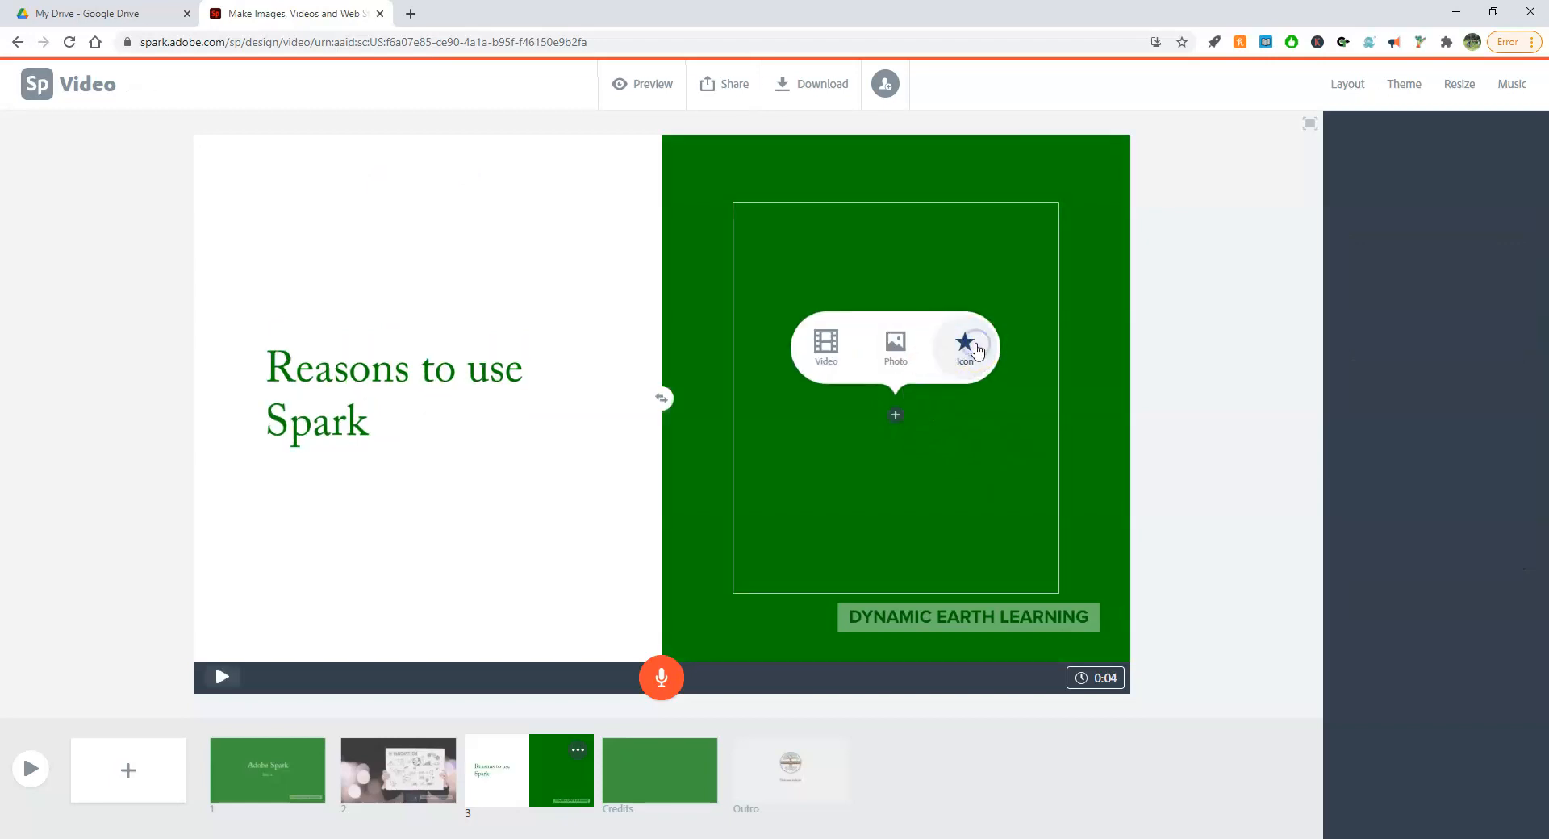
{"action": "type", "text": "presentation"}
{"action": "left_click_drag", "start_coordinate": [1436, 167], "coordinate": [1369, 163]}
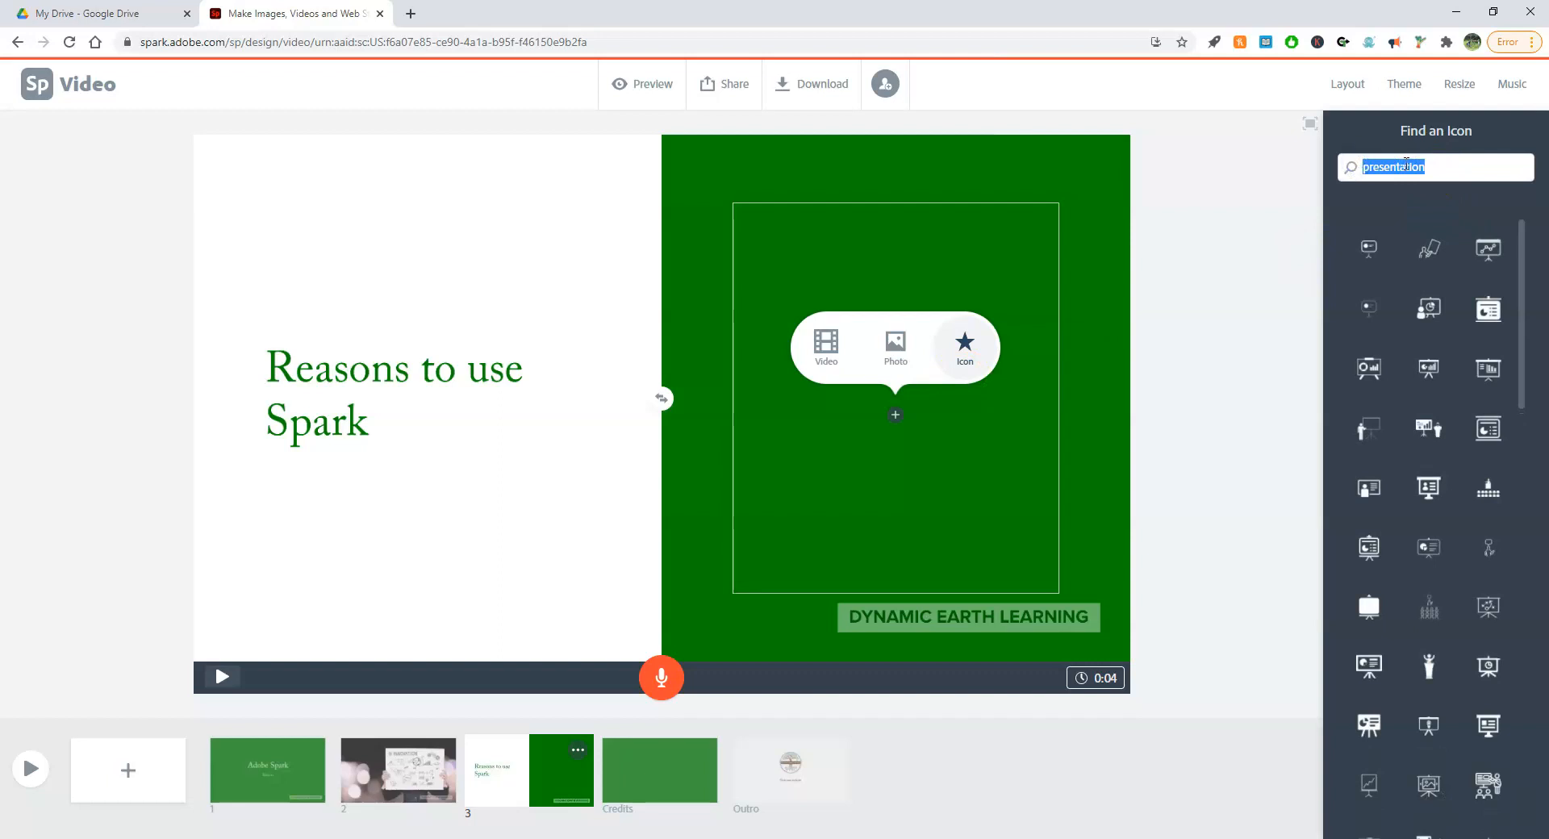
{"action": "left_click", "coordinate": [1428, 308]}
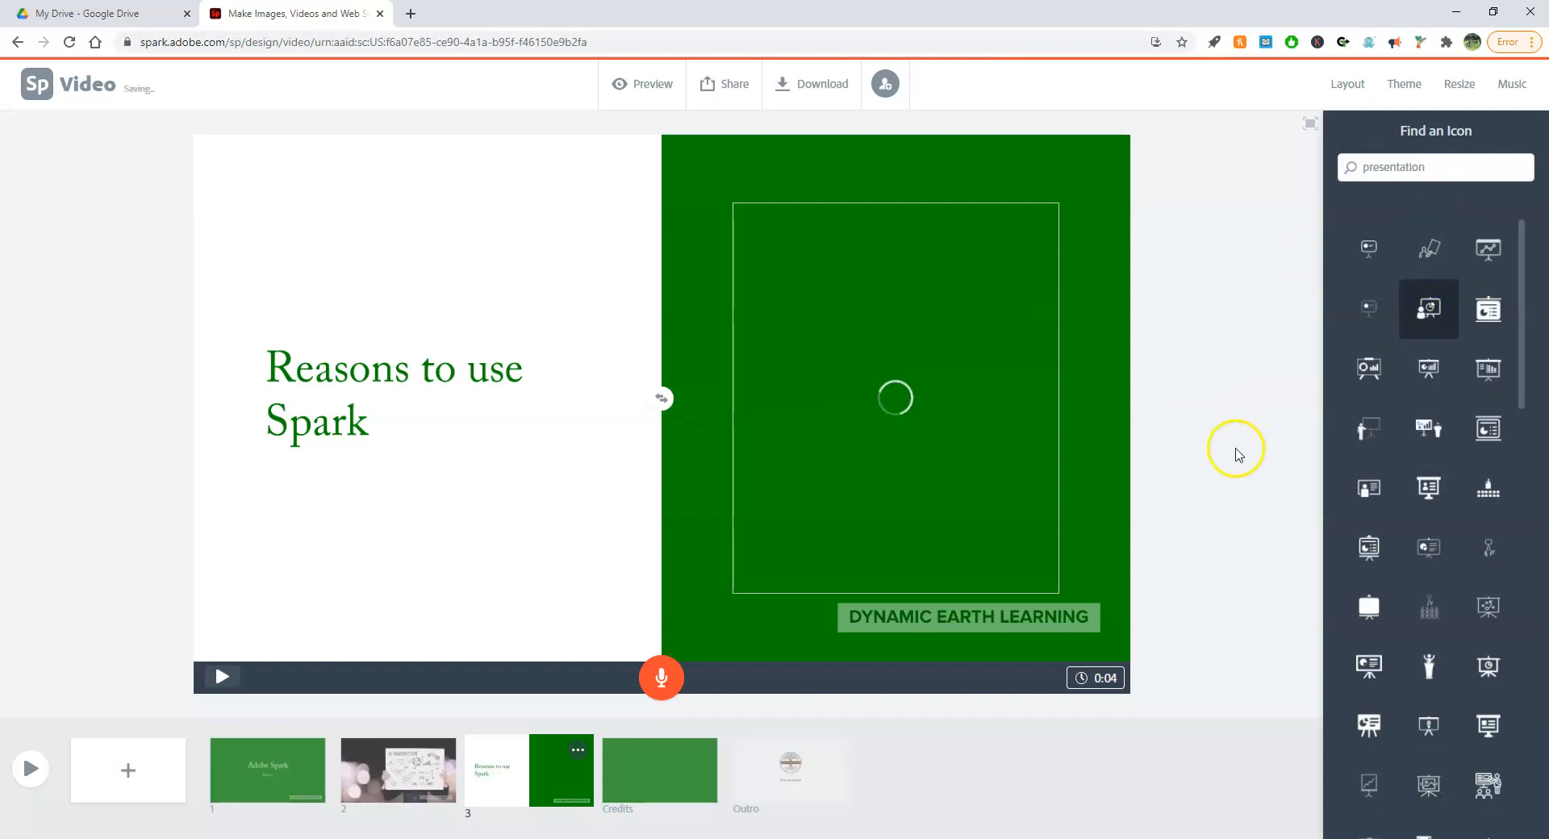
{"action": "left_click", "coordinate": [678, 760]}
{"action": "left_click", "coordinate": [543, 776]}
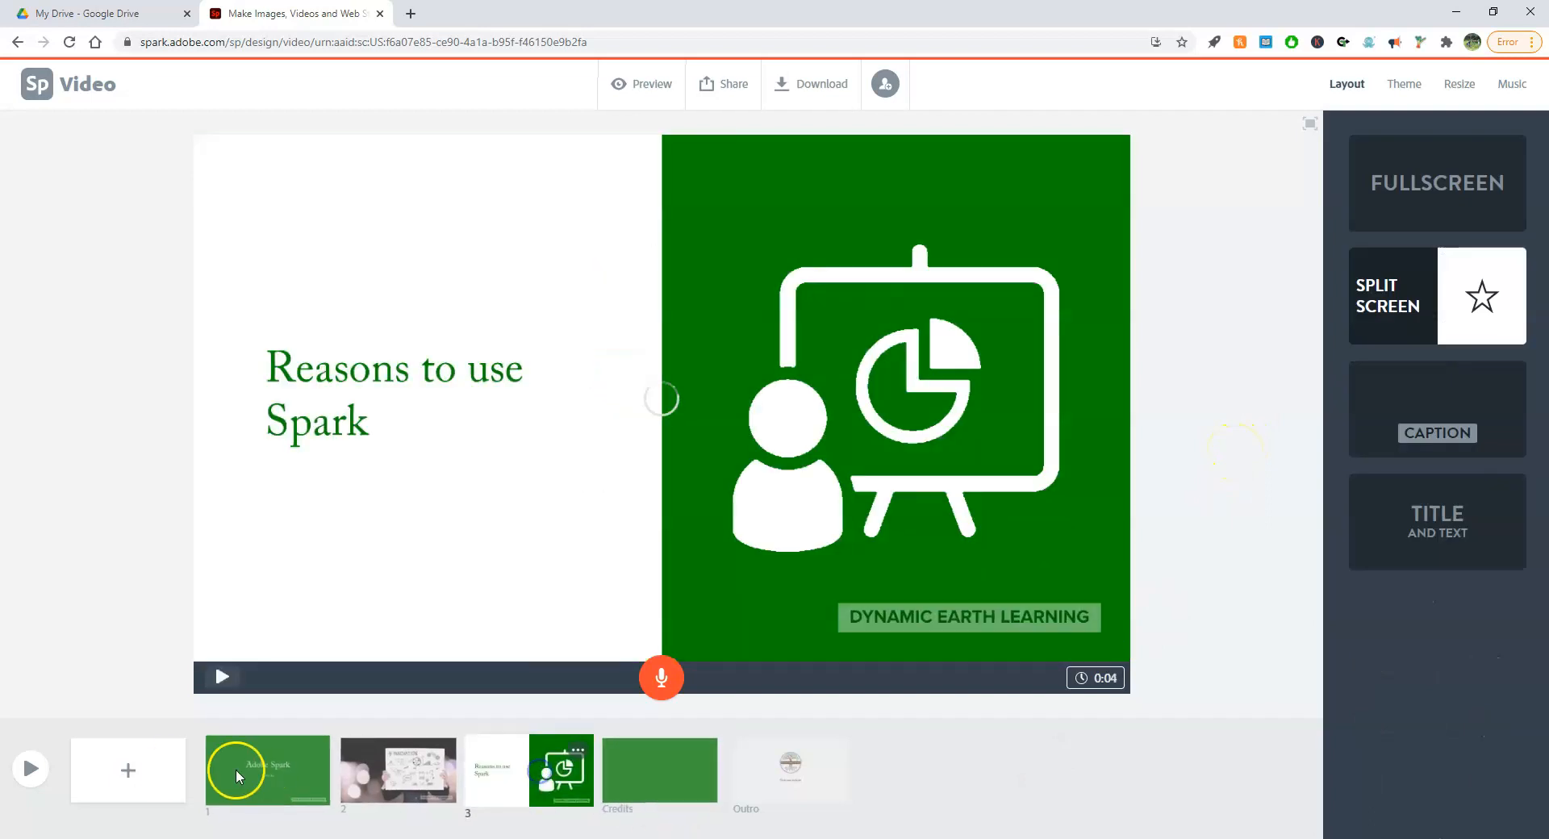
- Add a fourth slide, open the video file chooser to look through the Downloads folder, and close it
{"action": "left_click", "coordinate": [121, 774]}
{"action": "left_click", "coordinate": [661, 415]}
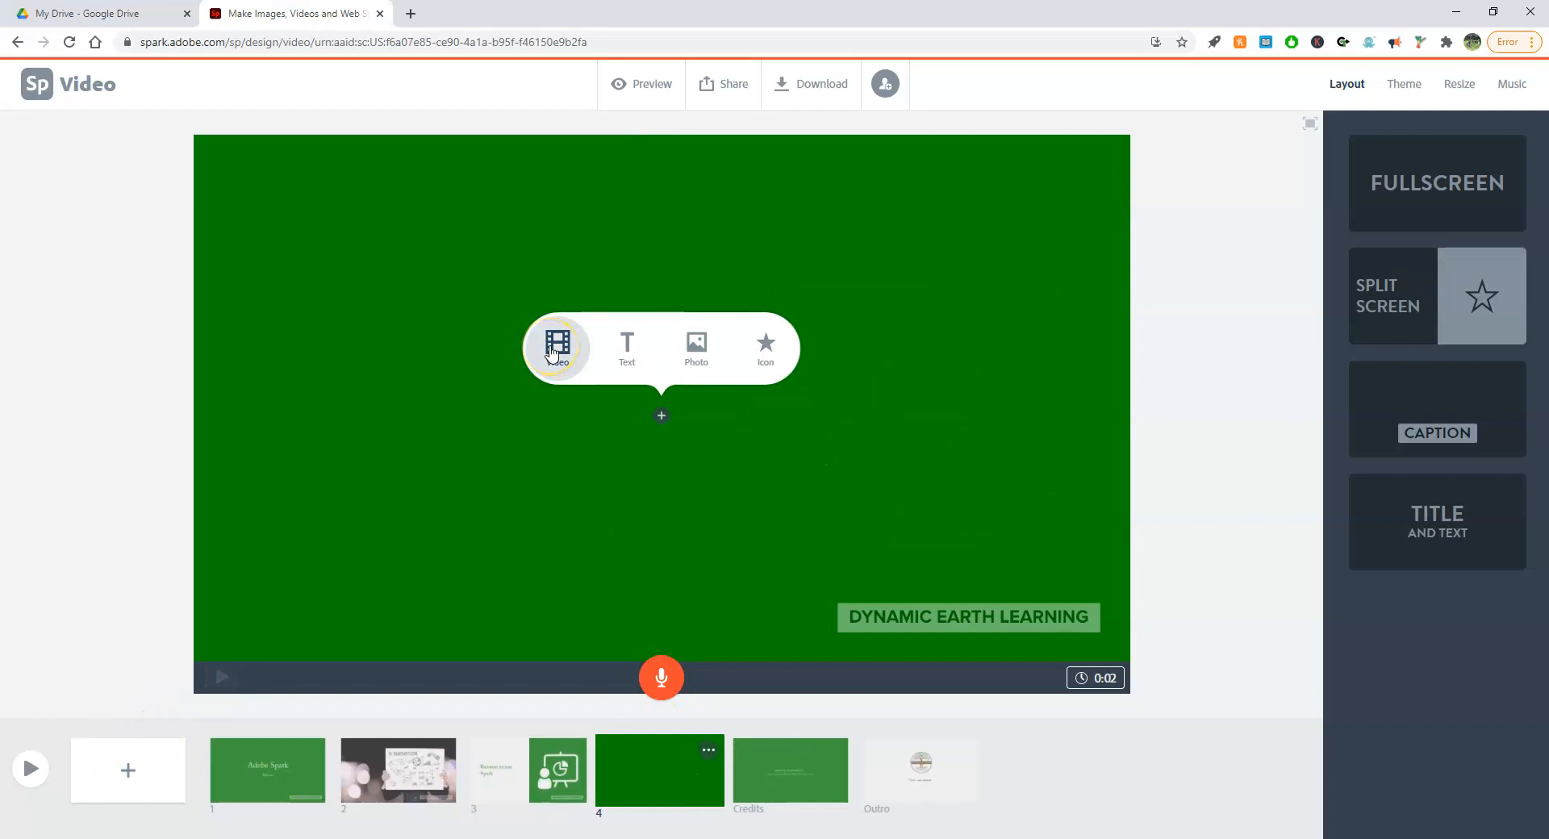
{"action": "left_click", "coordinate": [552, 348]}
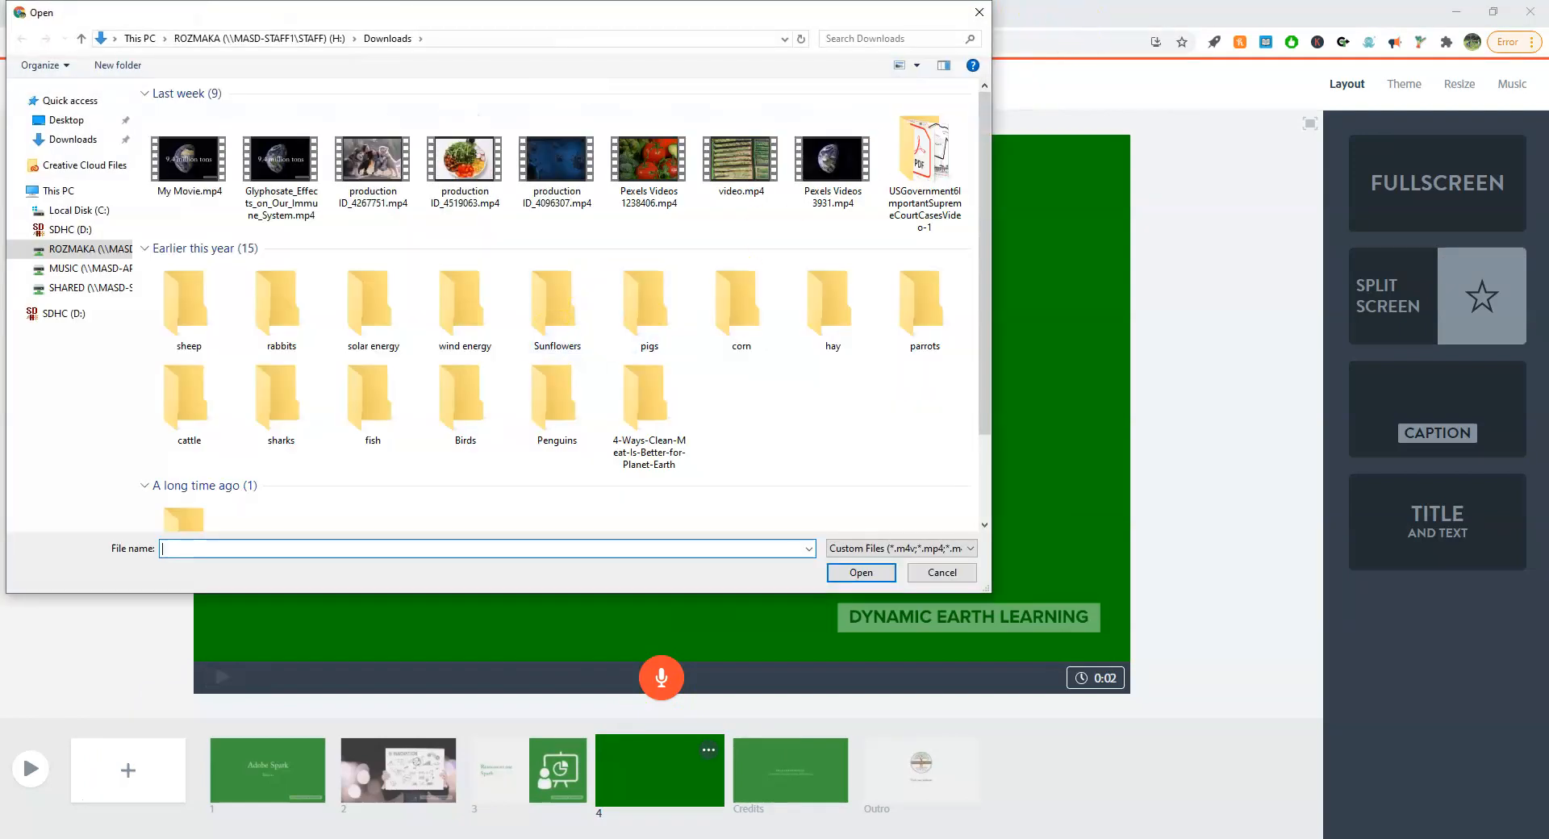
{"action": "left_click", "coordinate": [979, 13]}
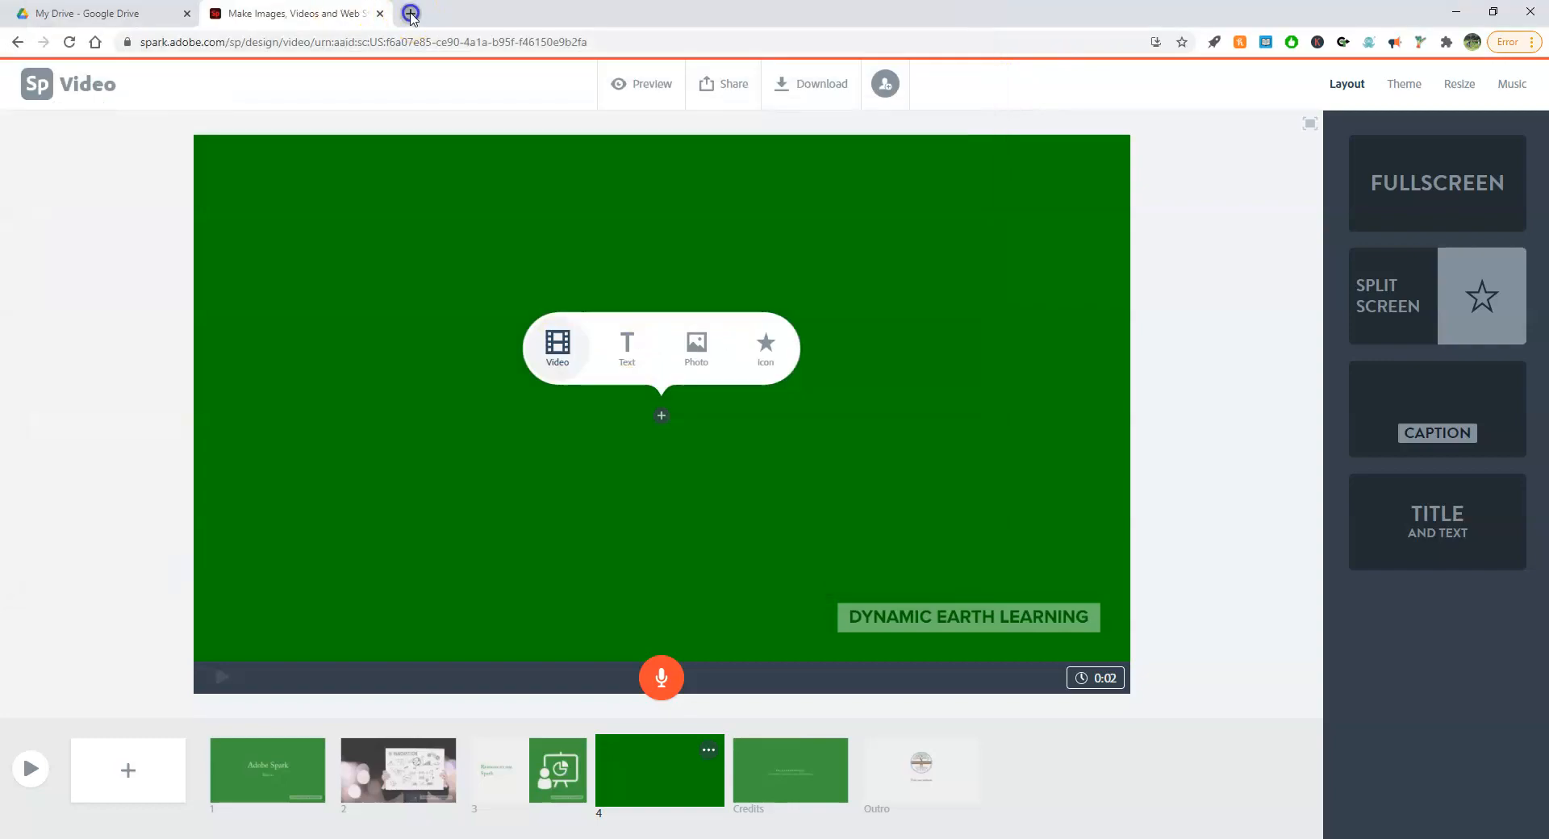
- Open pexels.com/search/science/ in a new browser tab and browse the science photos
{"action": "left_click", "coordinate": [411, 14]}
{"action": "type", "text": "pexels.com/search/science/"}
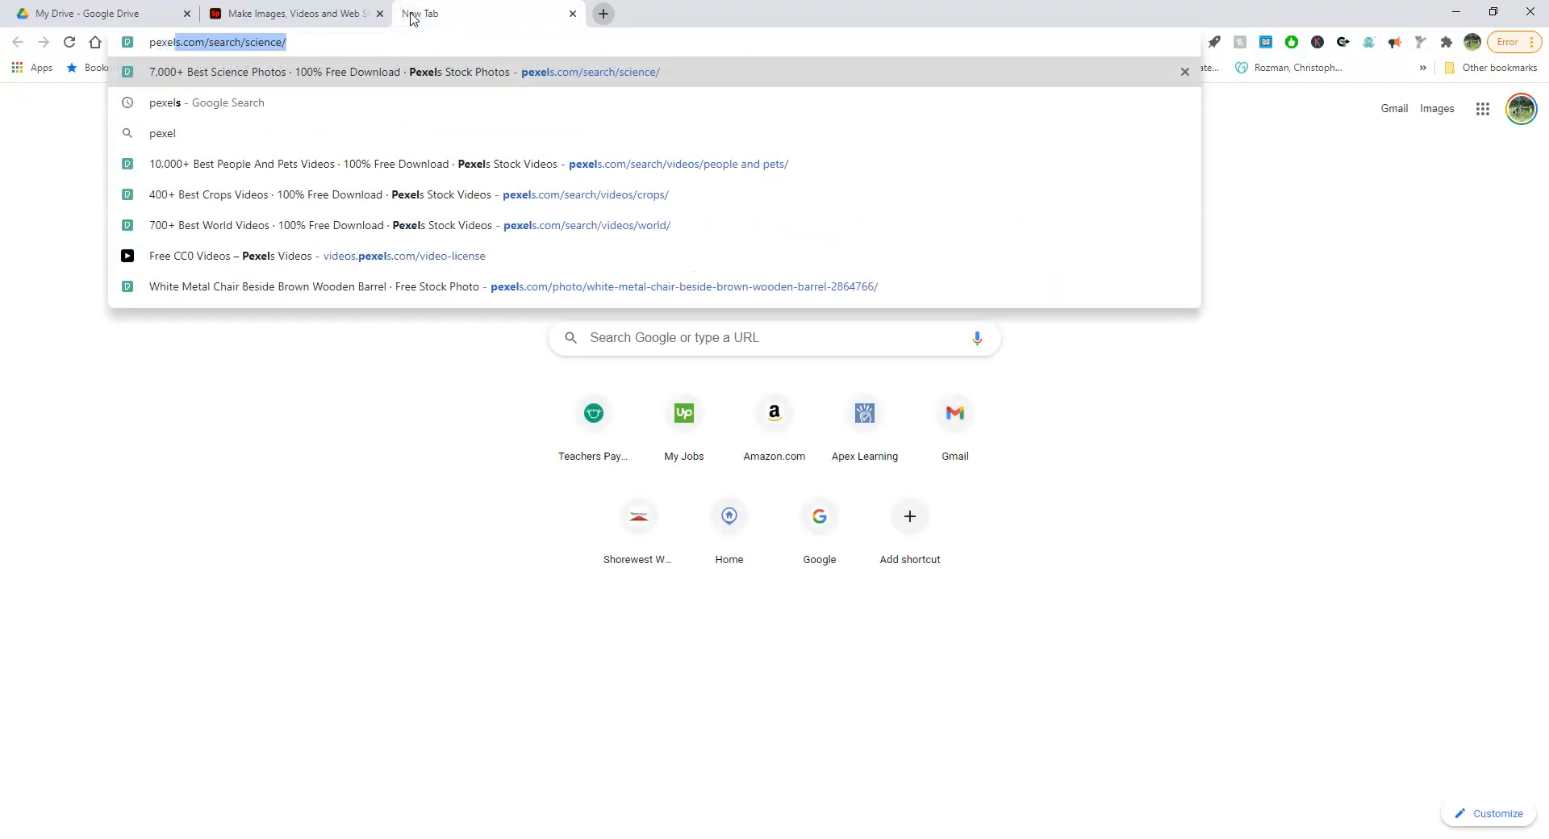
{"action": "key", "text": "Return"}
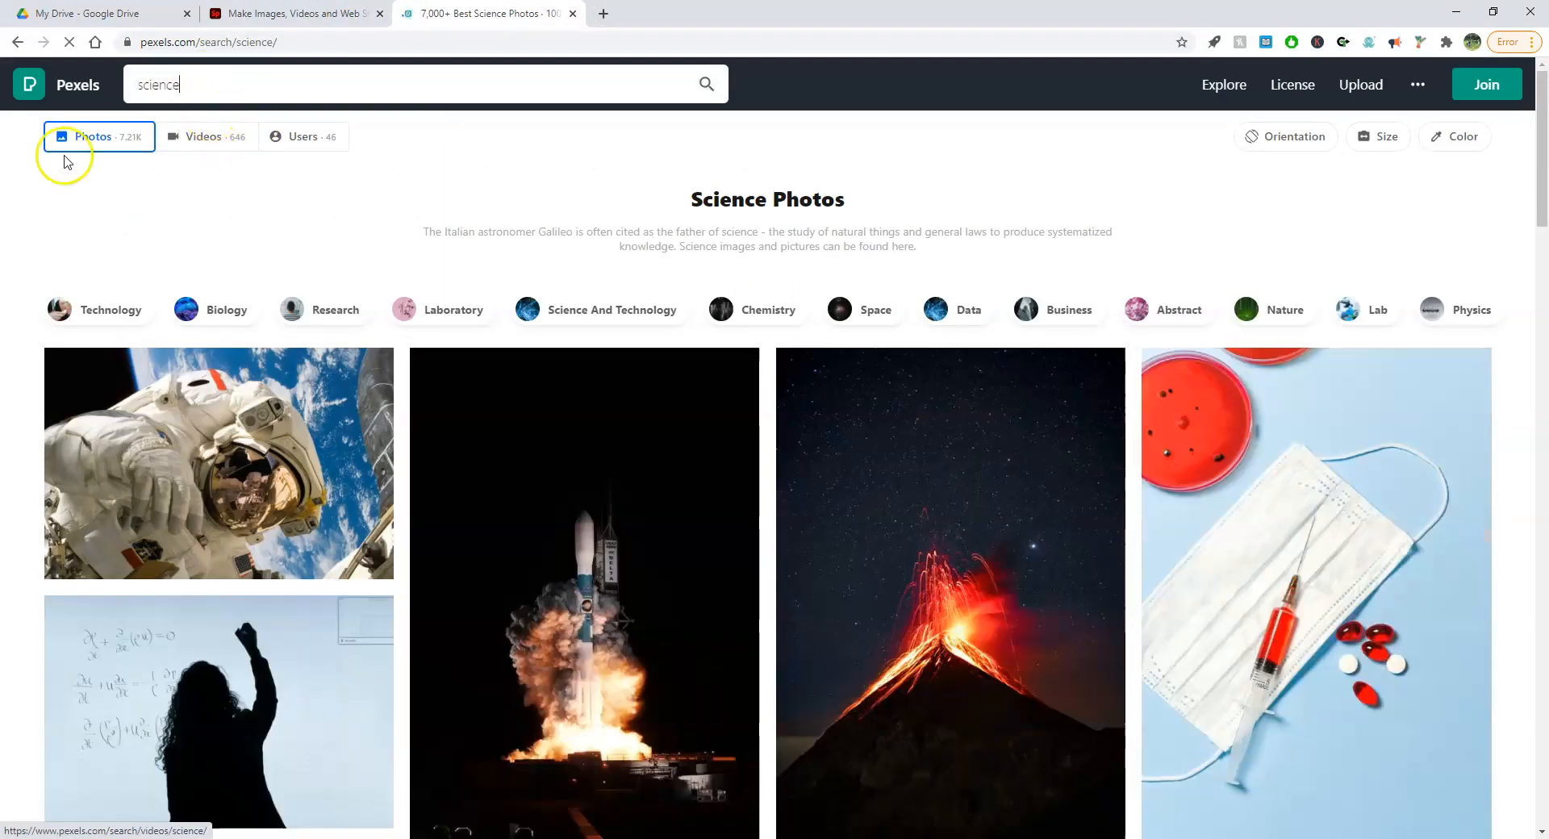
{"action": "left_click", "coordinate": [92, 137]}
{"action": "scroll", "coordinate": [1081, 694], "scroll_direction": "down", "scroll_amount": 15}
{"action": "scroll", "coordinate": [1081, 694], "scroll_direction": "down", "scroll_amount": 10}
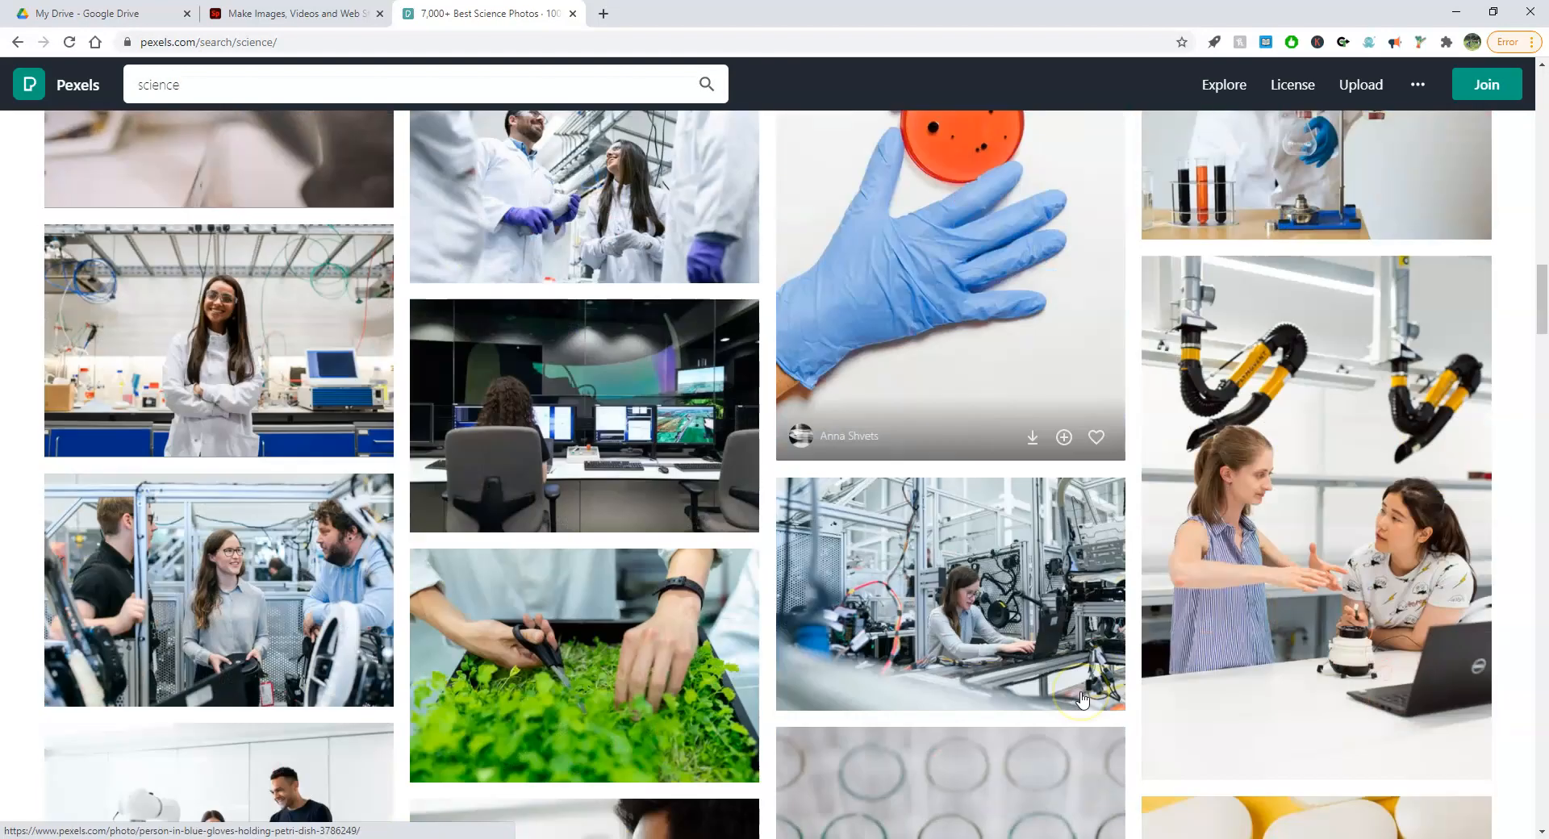
{"action": "scroll", "coordinate": [1081, 699], "scroll_direction": "up", "scroll_amount": 12}
{"action": "scroll", "coordinate": [1083, 700], "scroll_direction": "up", "scroll_amount": 15}
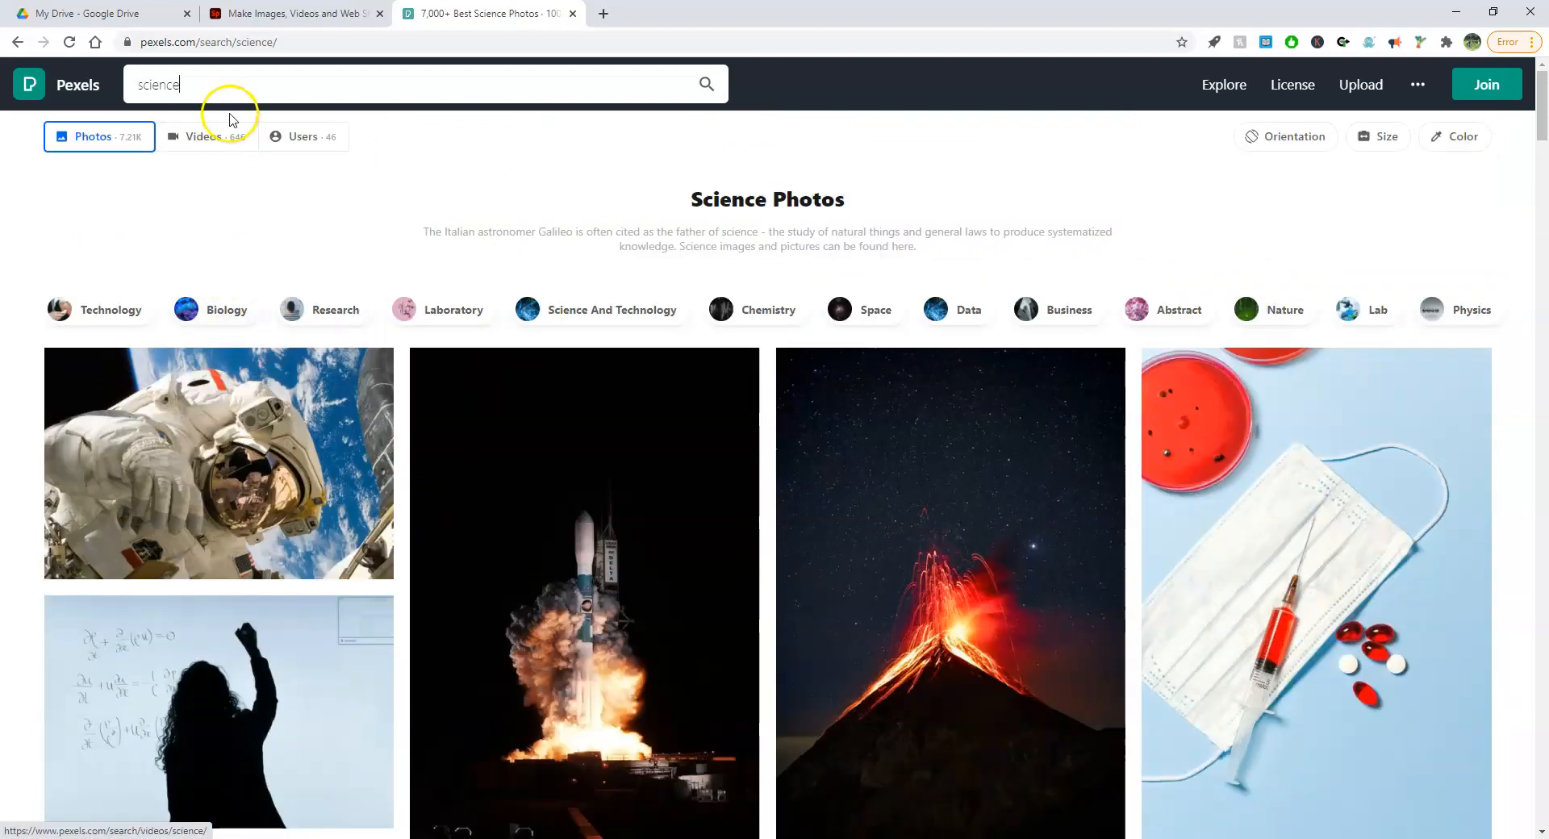
- Show the science videos, download the clip of the man at the glass formula board, and return to Adobe Spark
{"action": "left_click", "coordinate": [209, 142]}
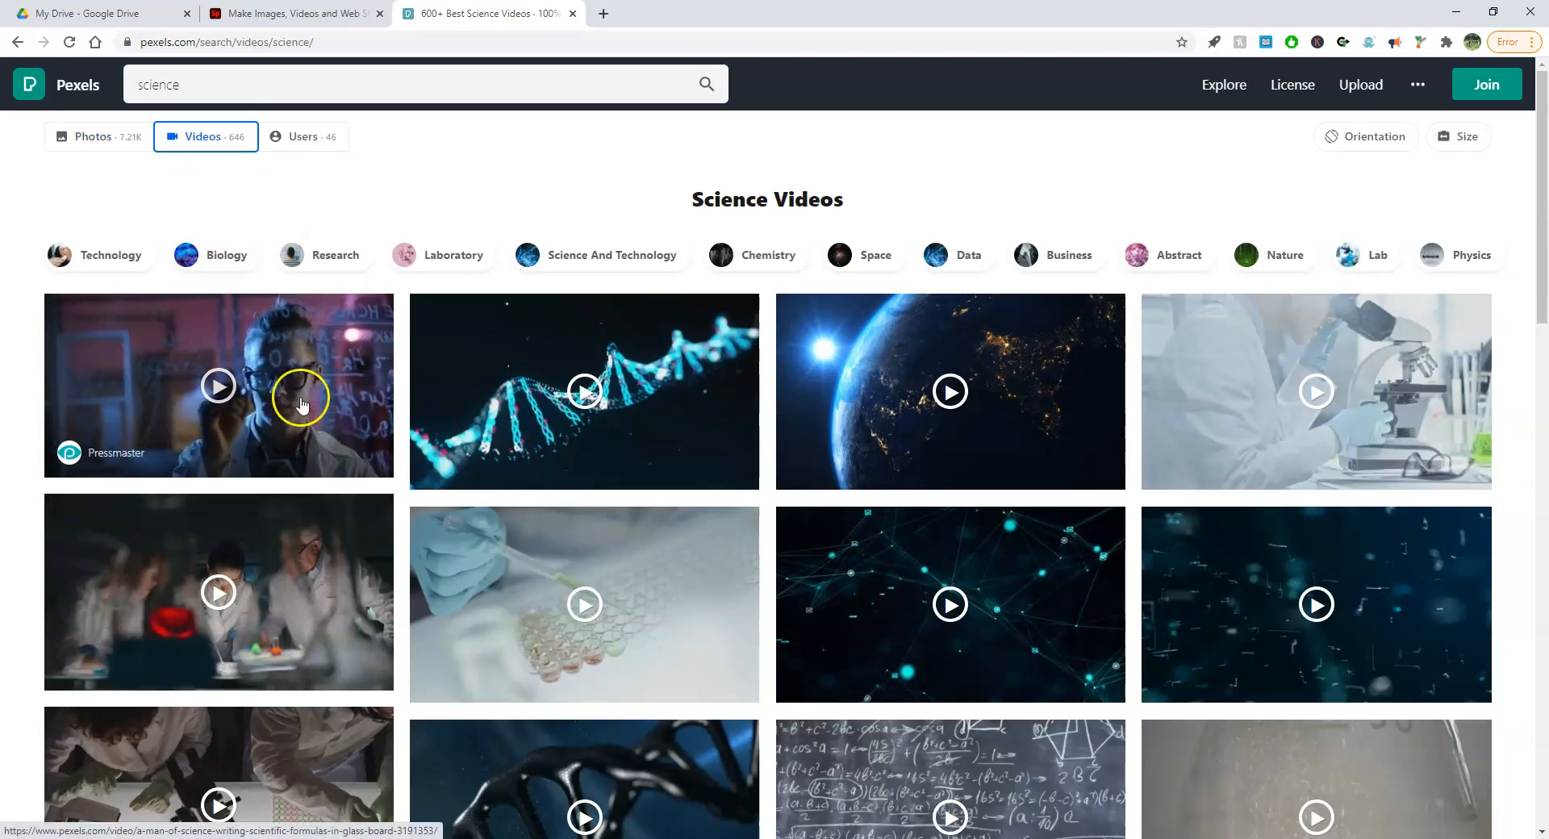
{"action": "left_click", "coordinate": [300, 453]}
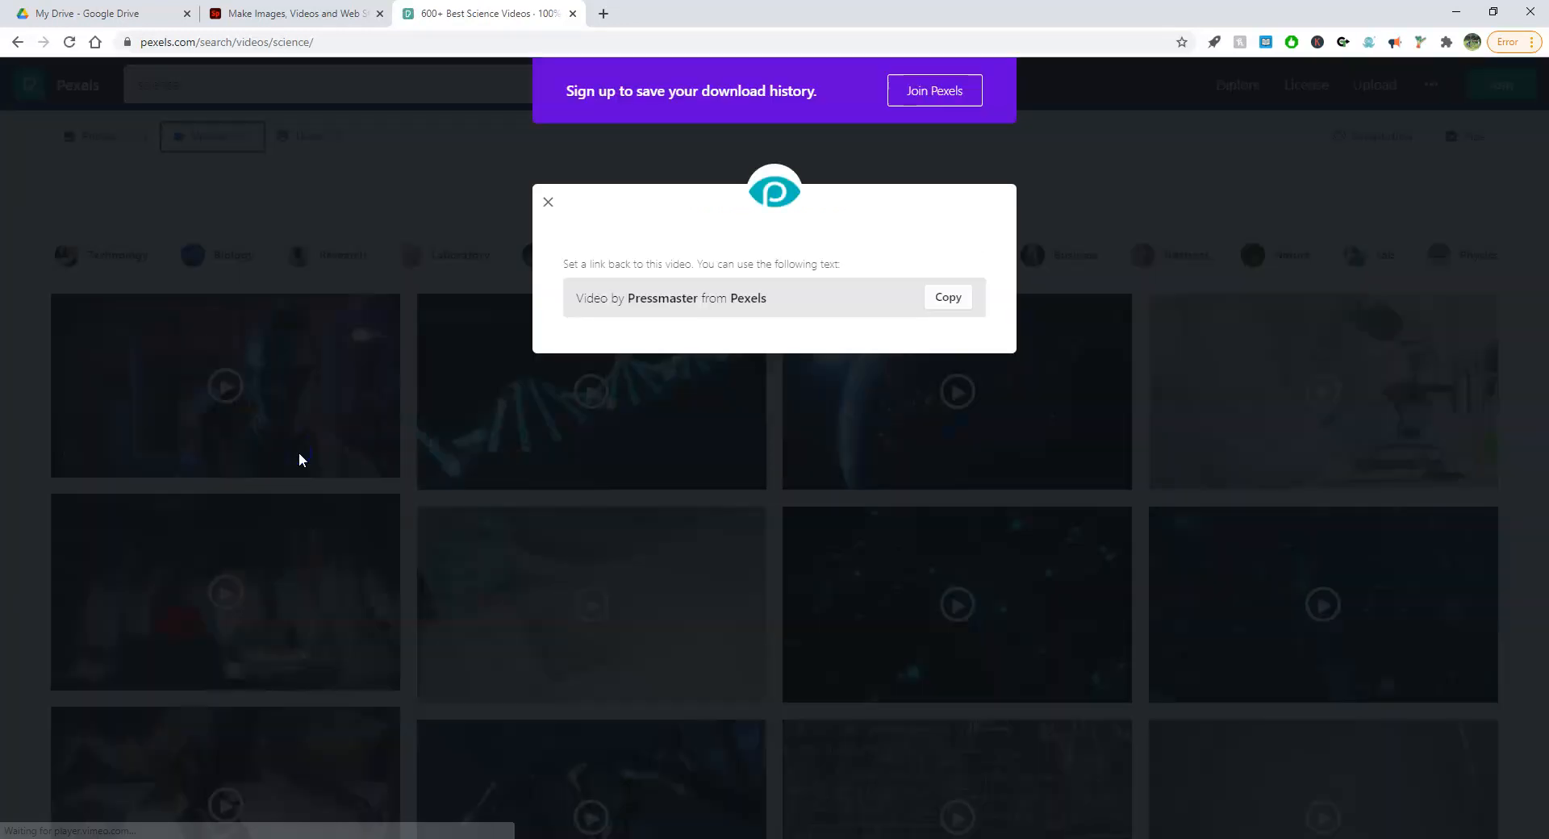
{"action": "left_click", "coordinate": [316, 13]}
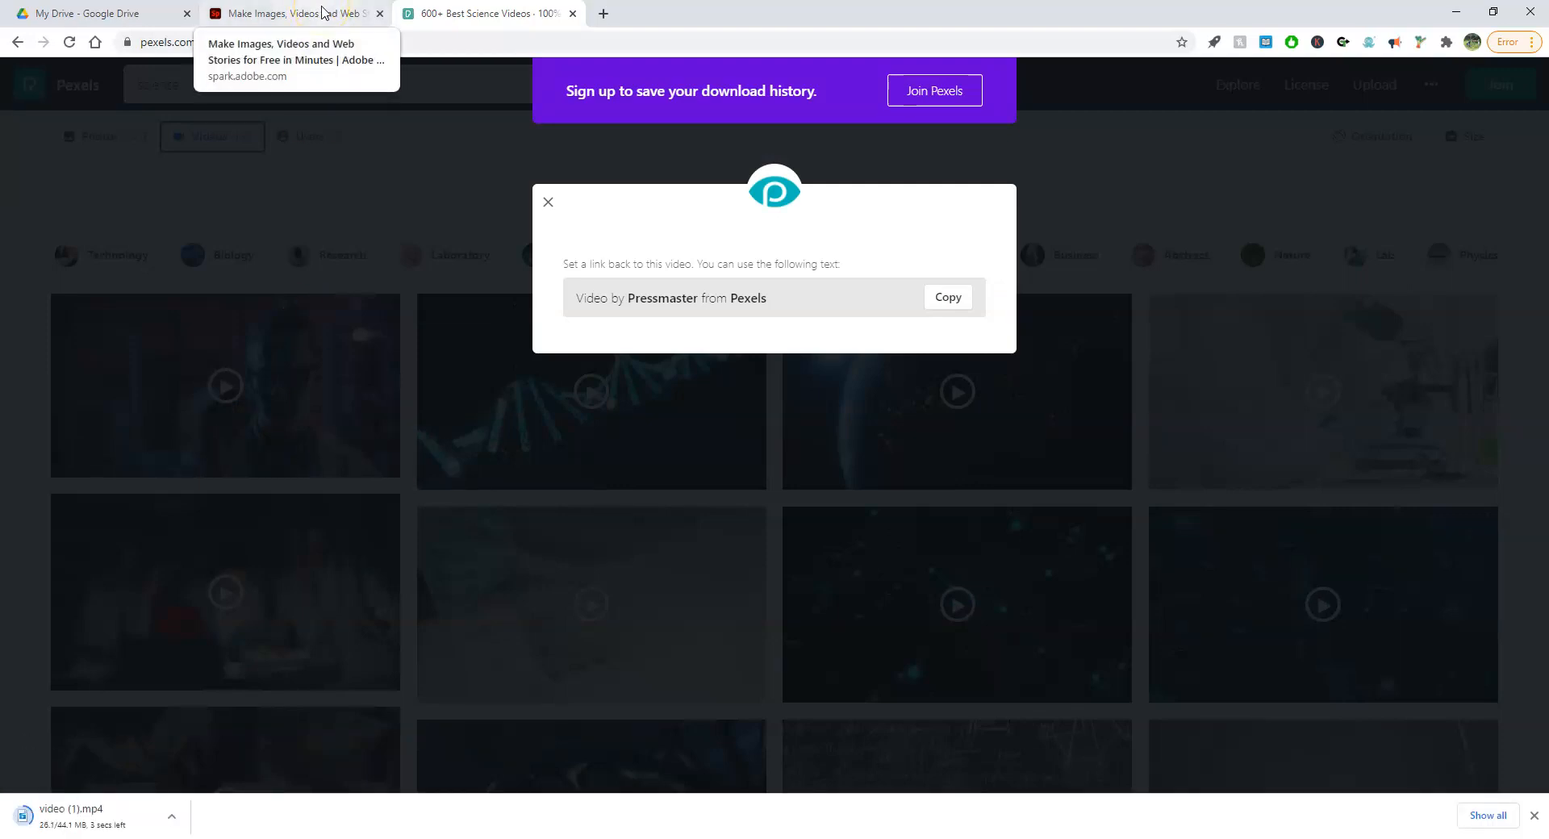
{"action": "left_click", "coordinate": [322, 11]}
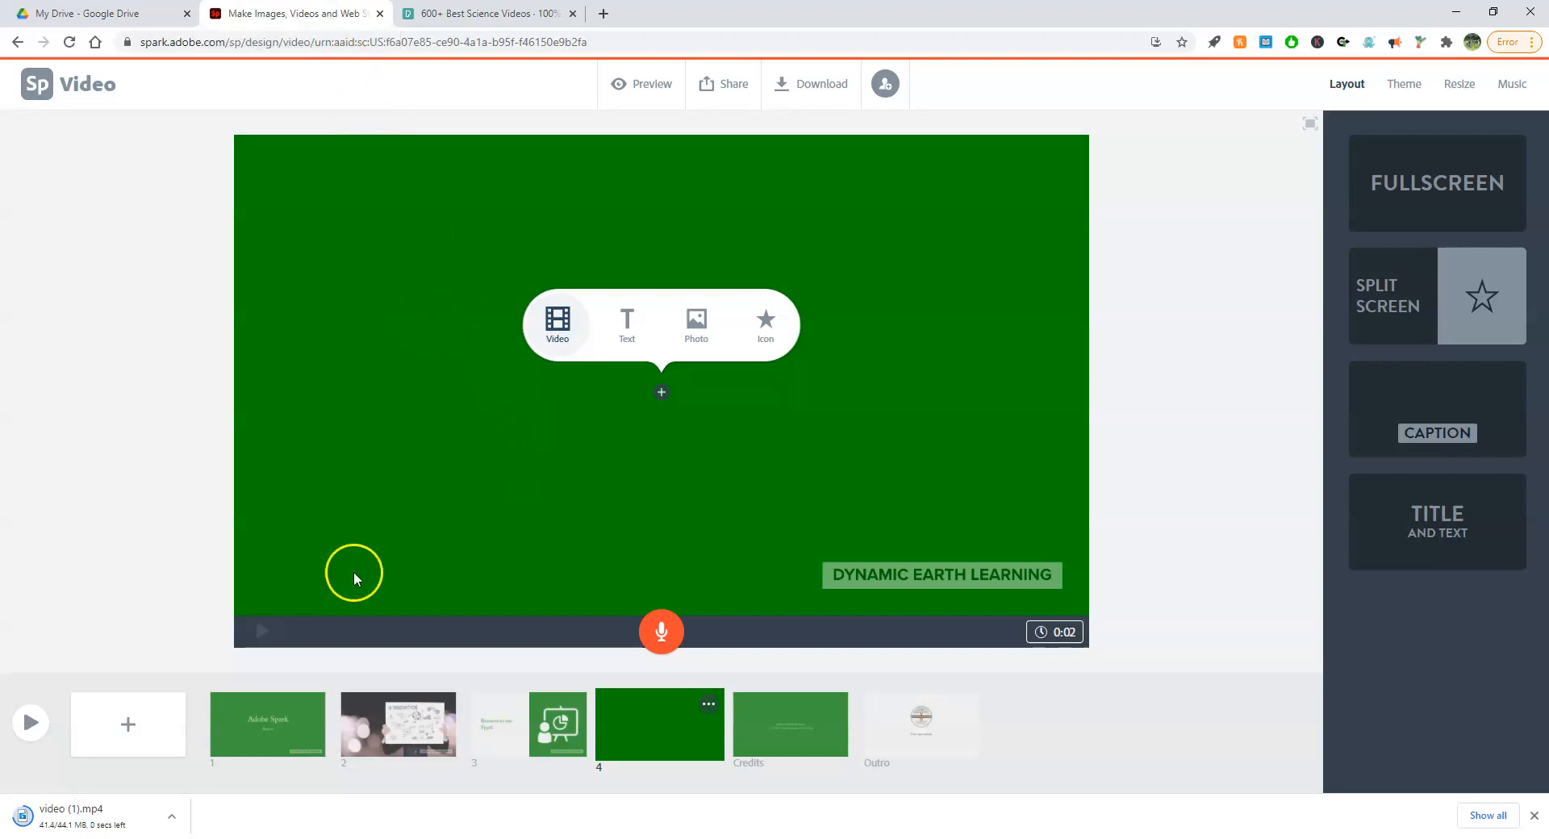
- Insert video (1).mp4 from Downloads on slide 4, extending the used portion of the clip to about 6 seconds
{"action": "left_click", "coordinate": [572, 339]}
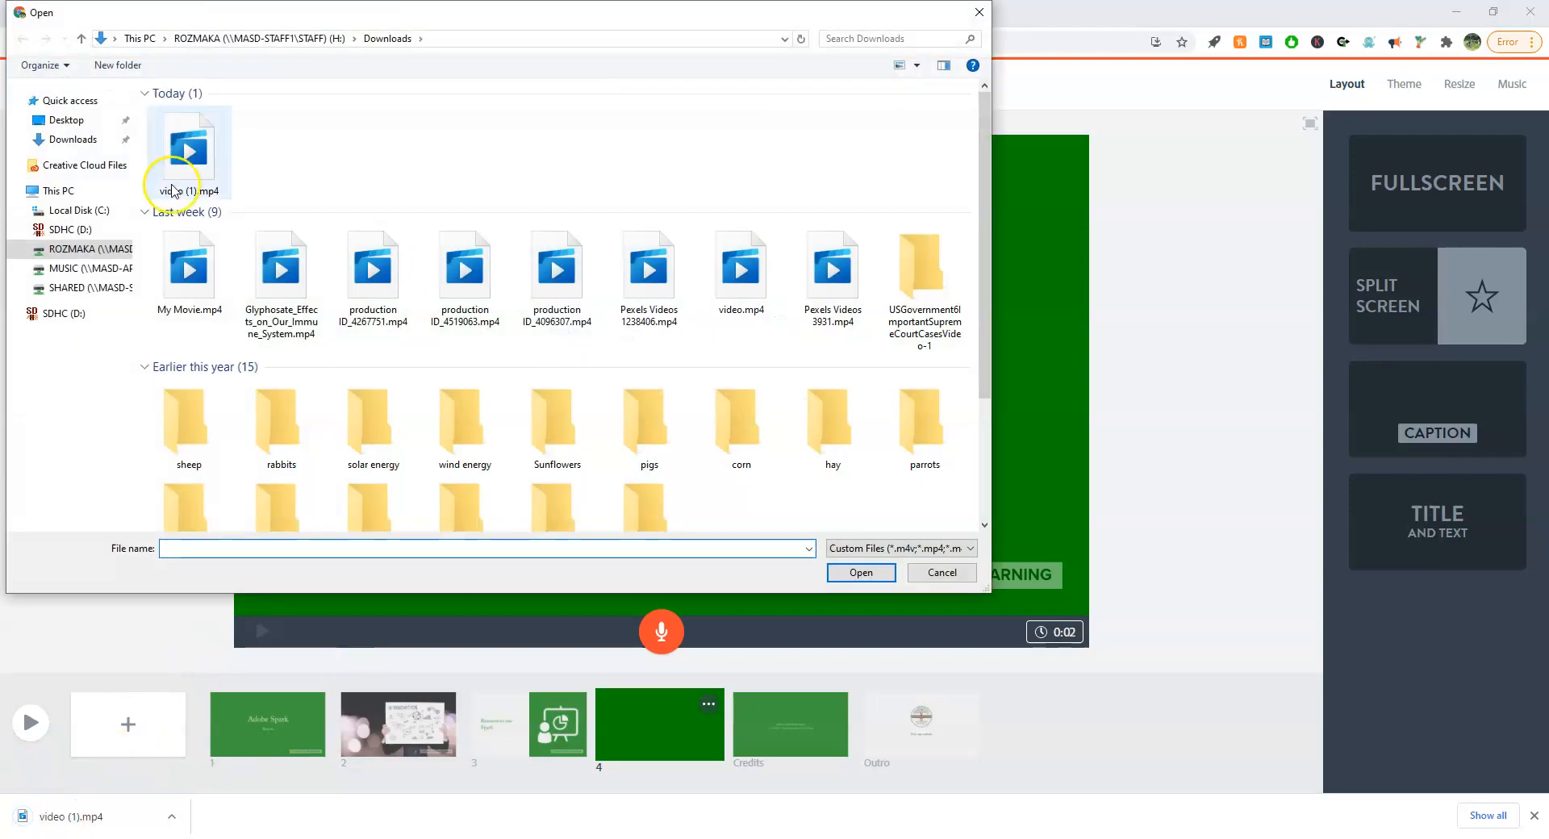
{"action": "left_click", "coordinate": [186, 164]}
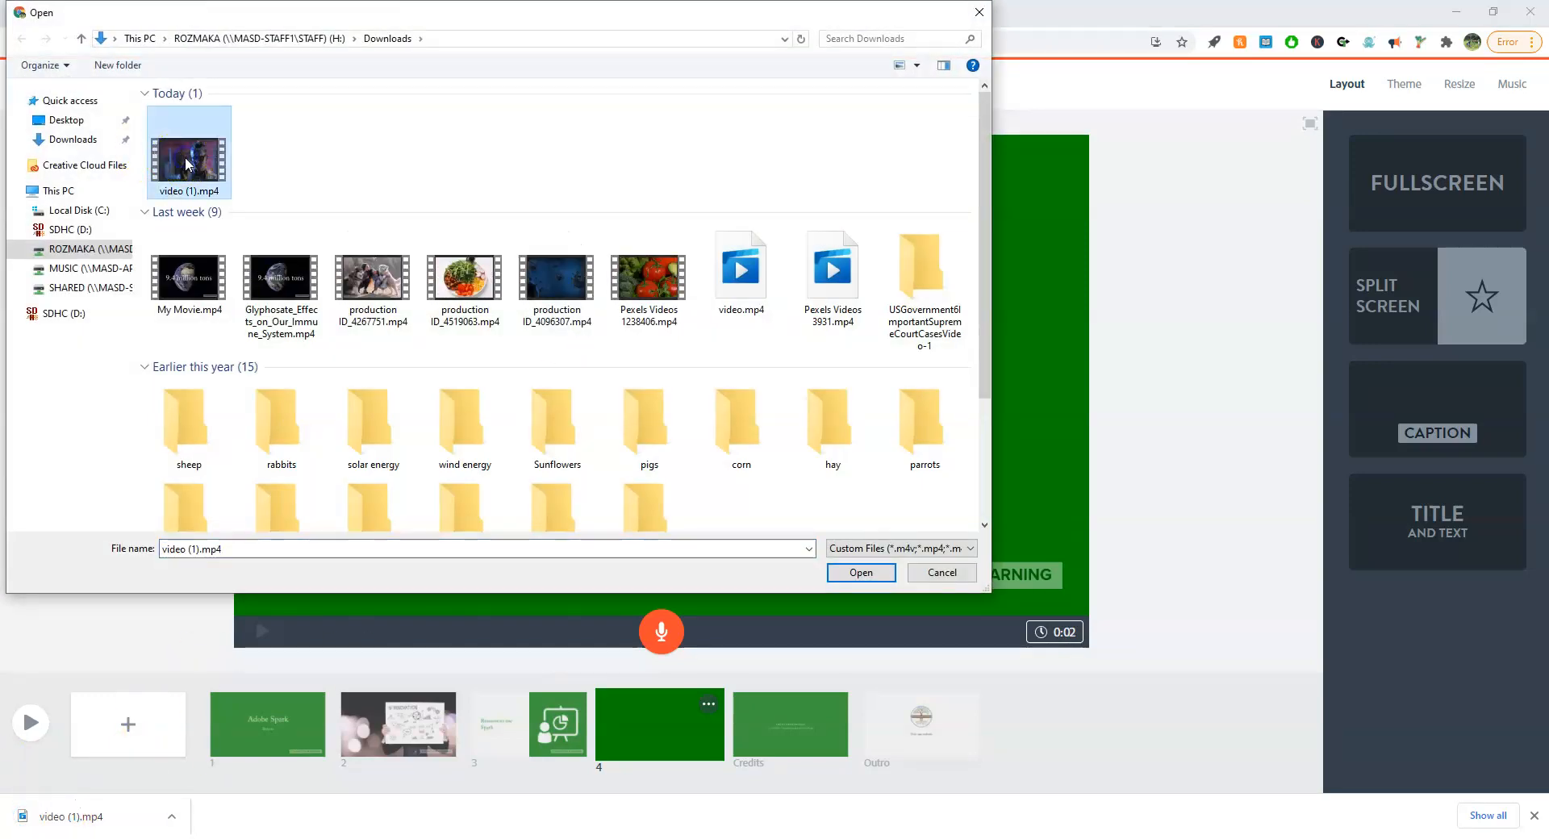
{"action": "left_click", "coordinate": [861, 572]}
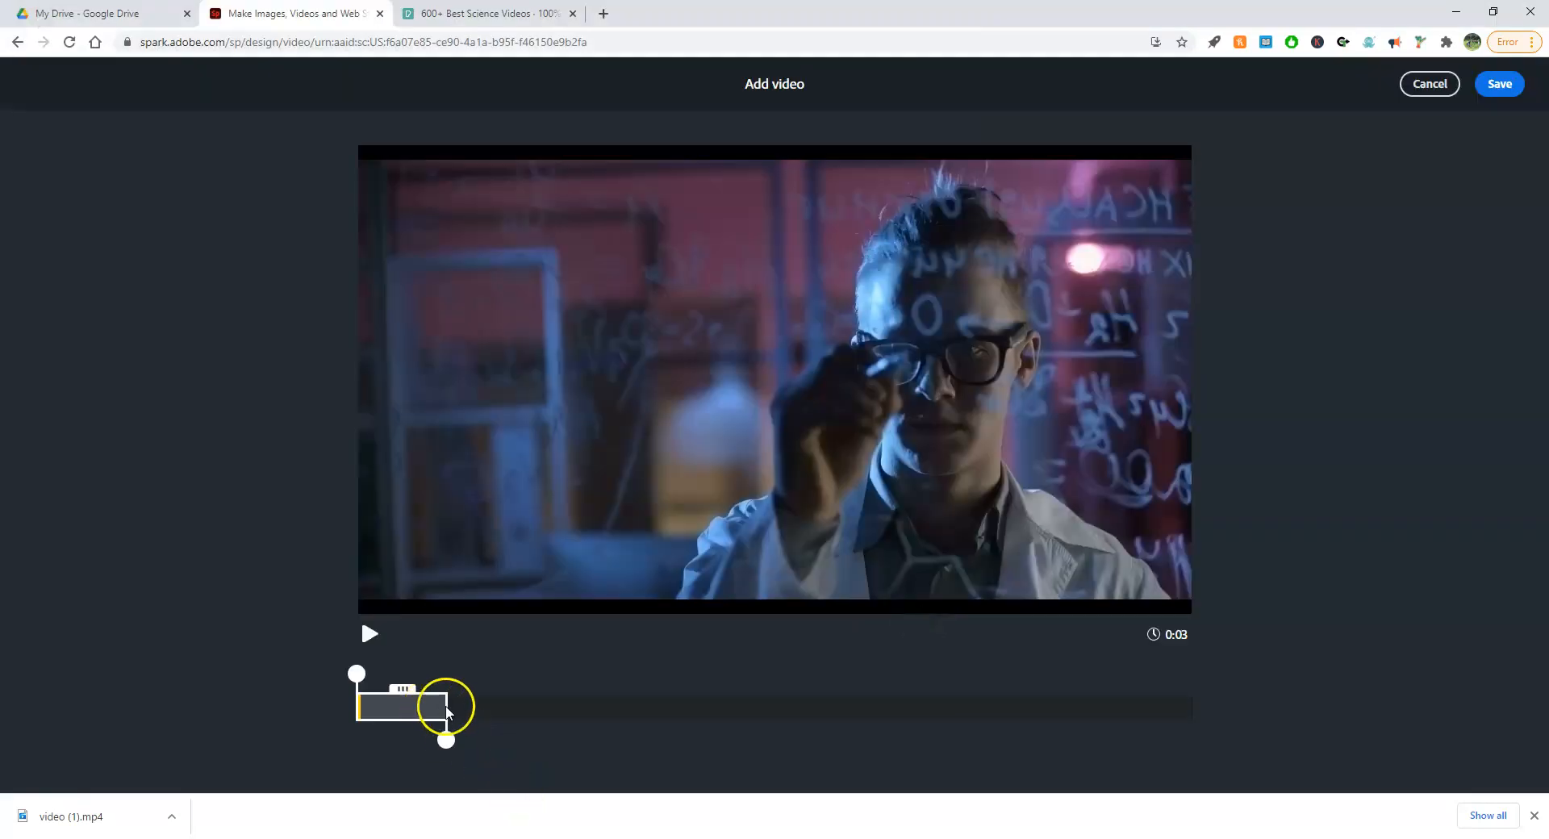
{"action": "left_click_drag", "start_coordinate": [446, 739], "coordinate": [521, 720]}
{"action": "left_click", "coordinate": [1500, 86]}
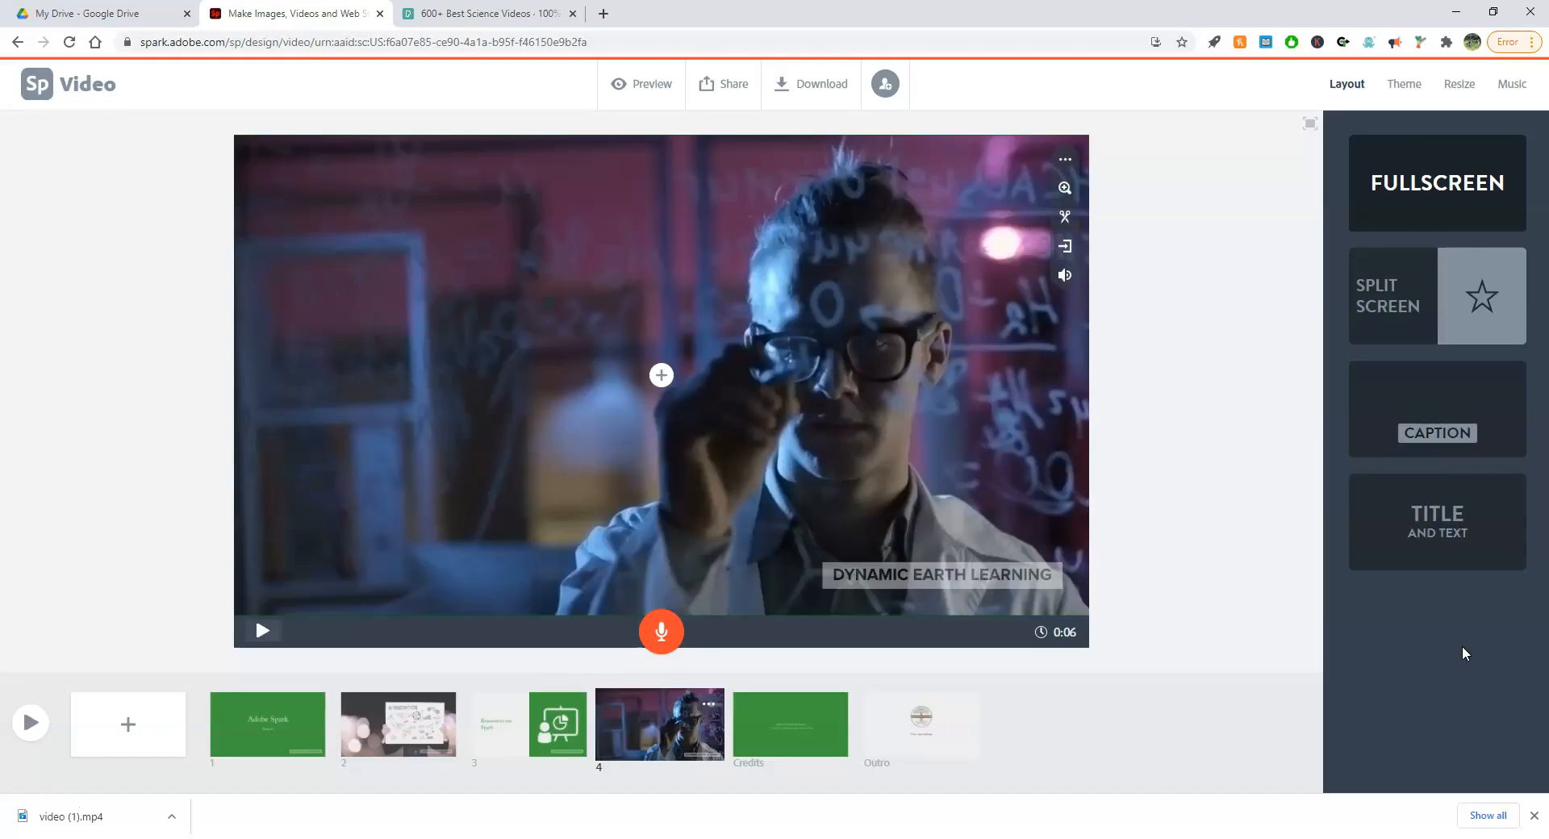
- Overlay the text "Abode is a fast way to make videos" on slide 4's video
{"action": "left_click", "coordinate": [661, 376]}
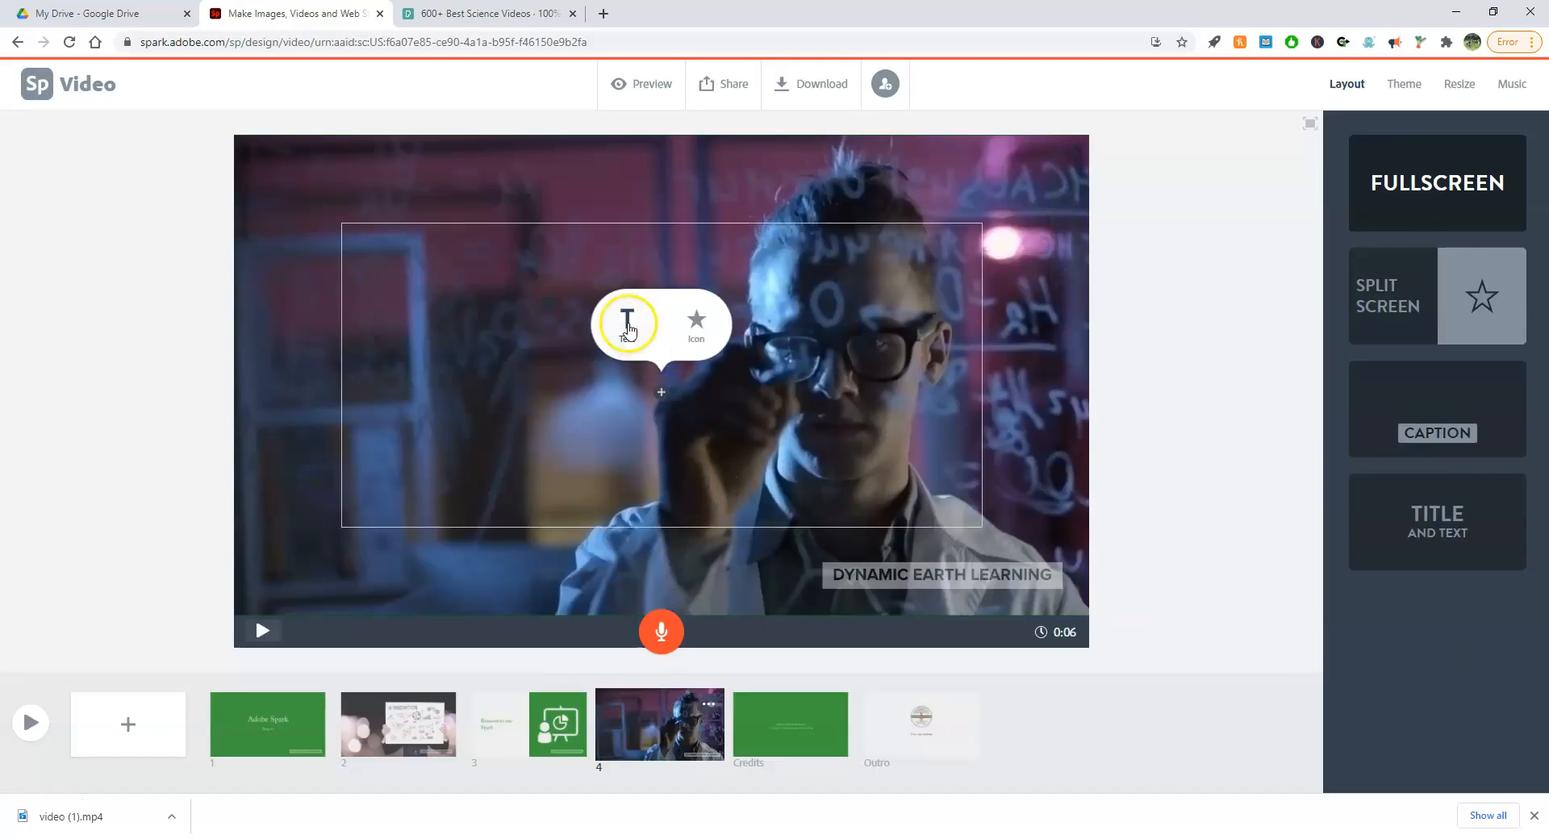
{"action": "left_click", "coordinate": [630, 327]}
{"action": "type", "text": "Turotir"}
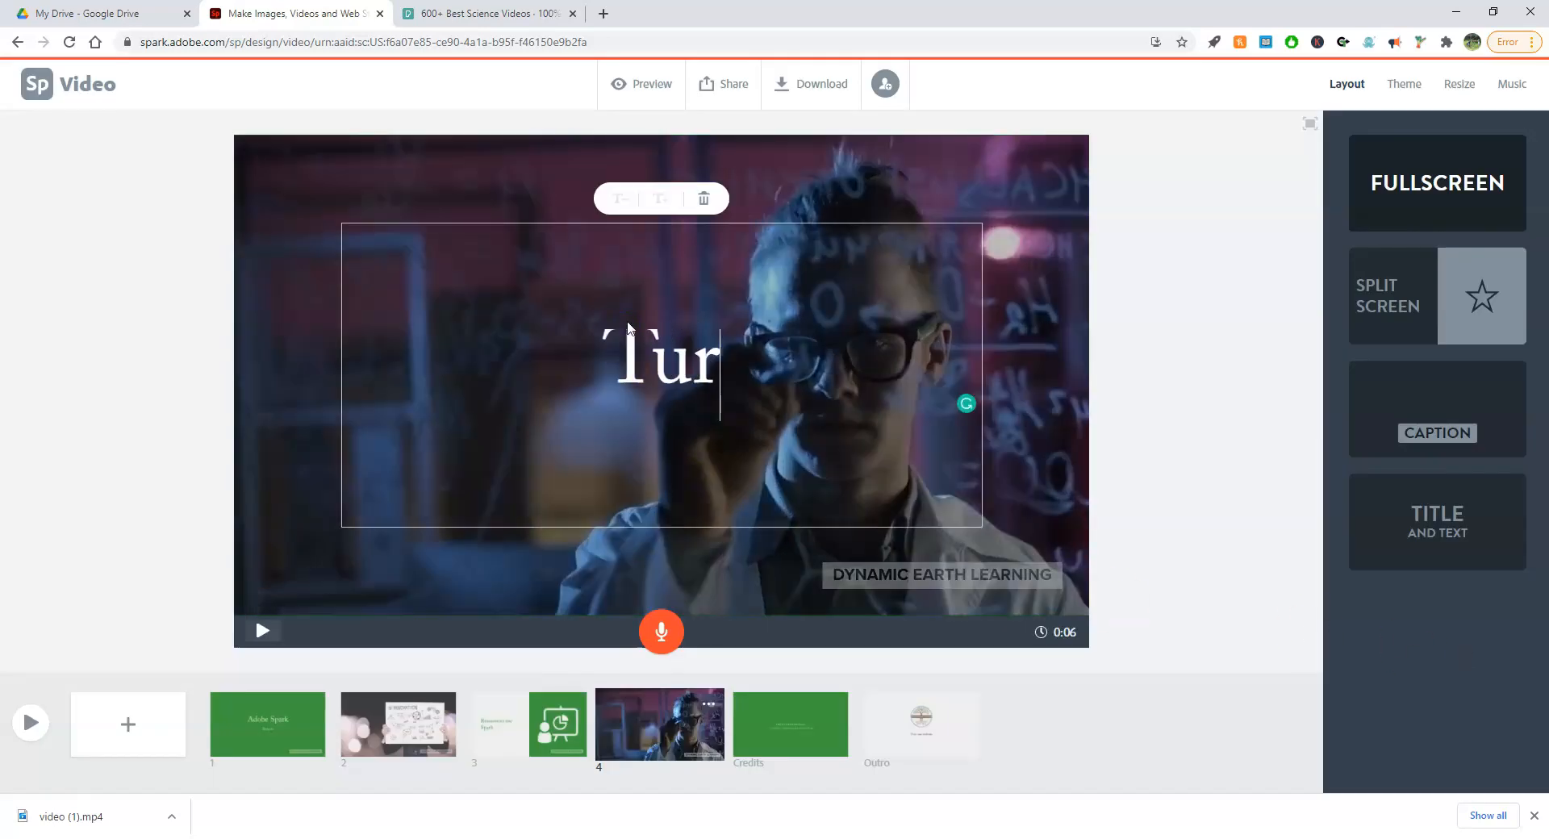
{"action": "key", "text": "BackSpace"}
{"action": "key", "text": "BackSpace"}
{"action": "key", "text": "BackSpace"}
{"action": "key", "text": "BackSpace"}
{"action": "key", "text": "BackSpace"}
{"action": "key", "text": "BackSpace"}
{"action": "key", "text": "BackSpace"}
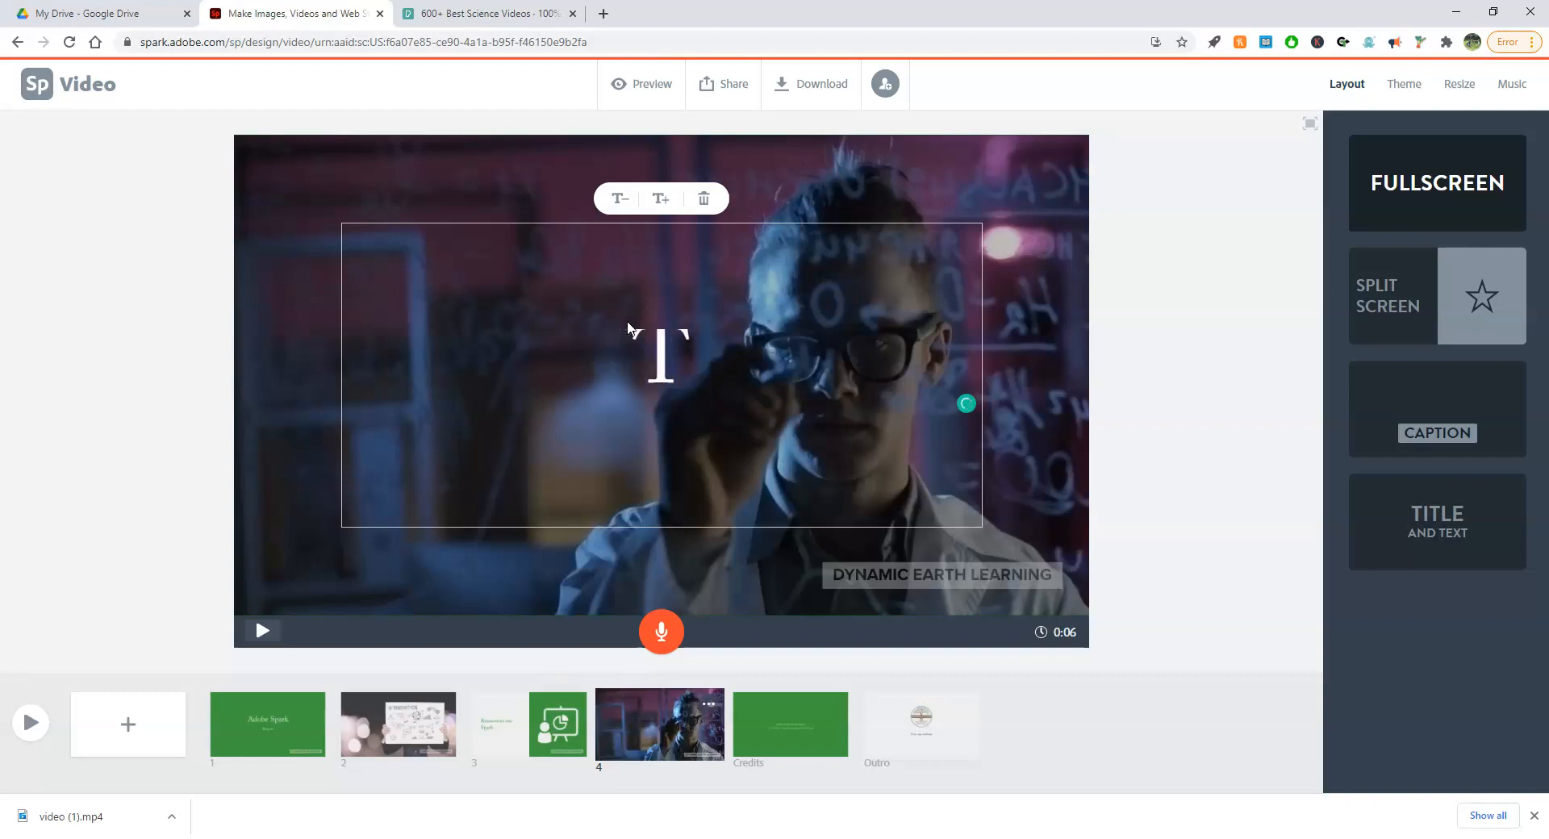
{"action": "type", "text": "Abode is a fash"}
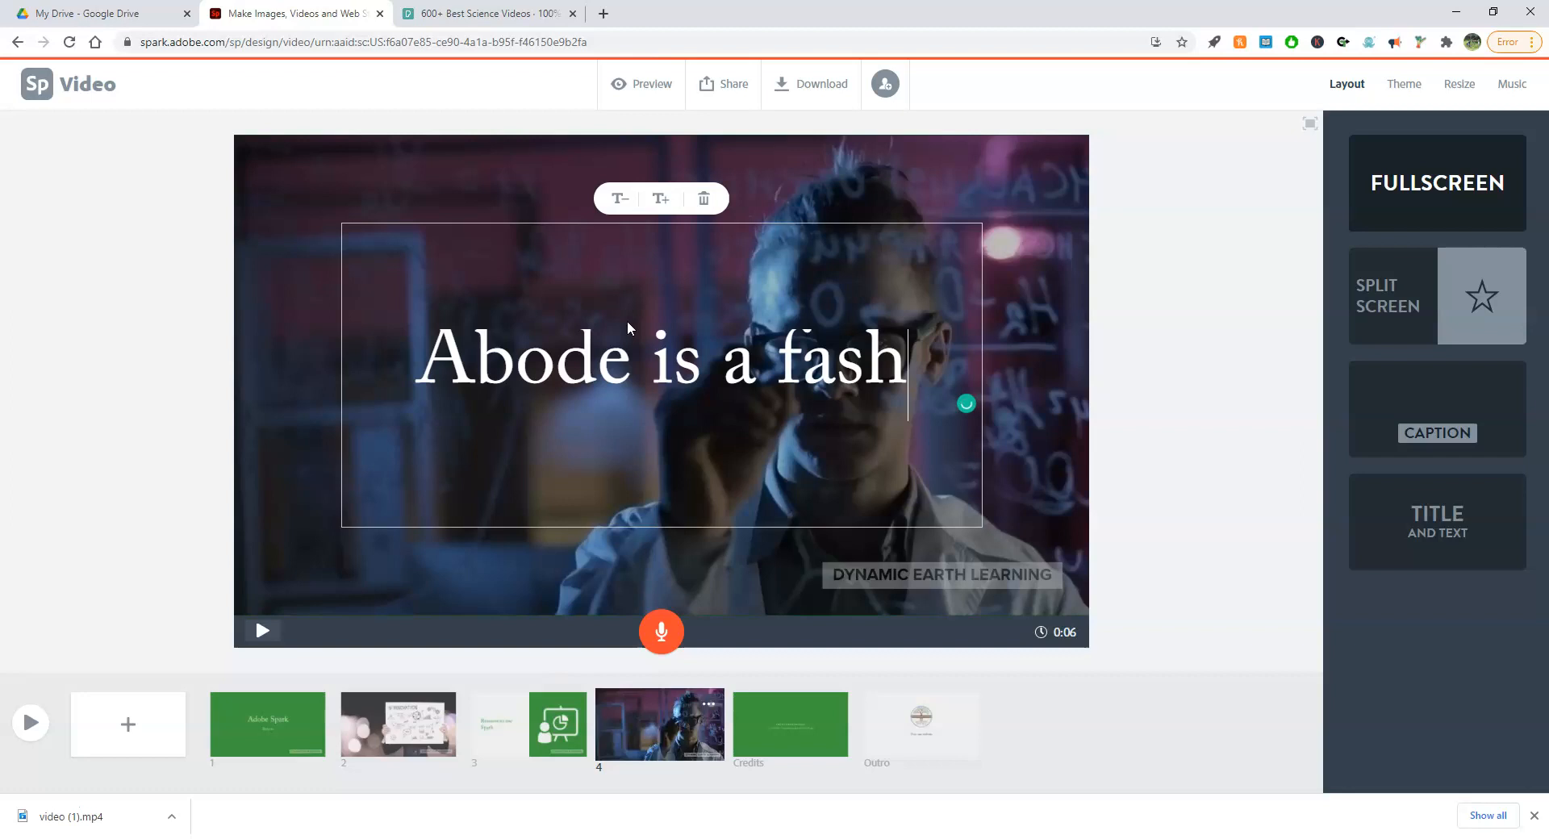
{"action": "key", "text": "BackSpace"}
{"action": "type", "text": "t w"}
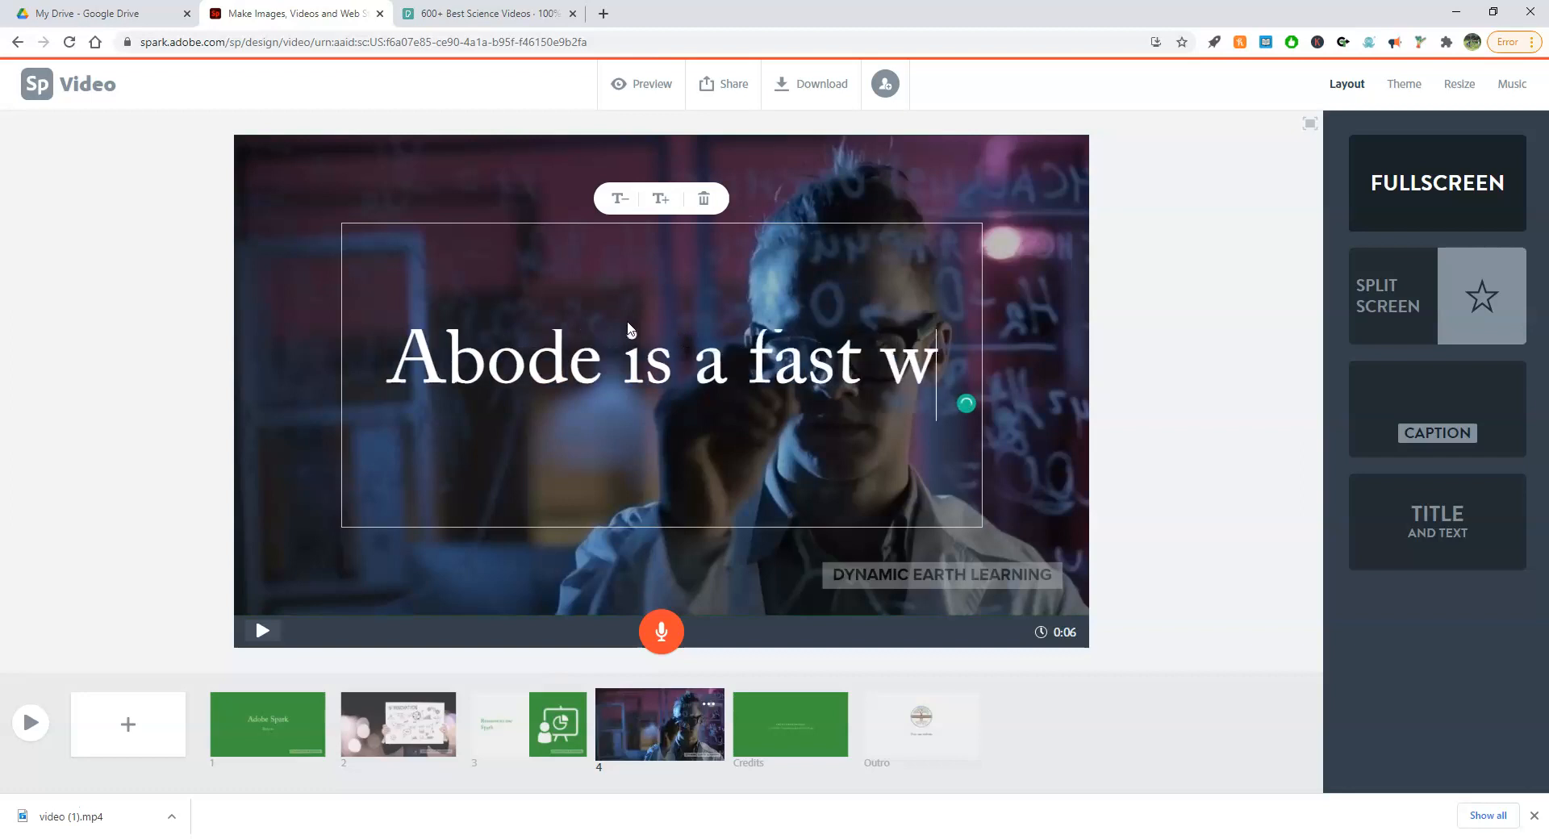
{"action": "type", "text": "ay to make videos"}
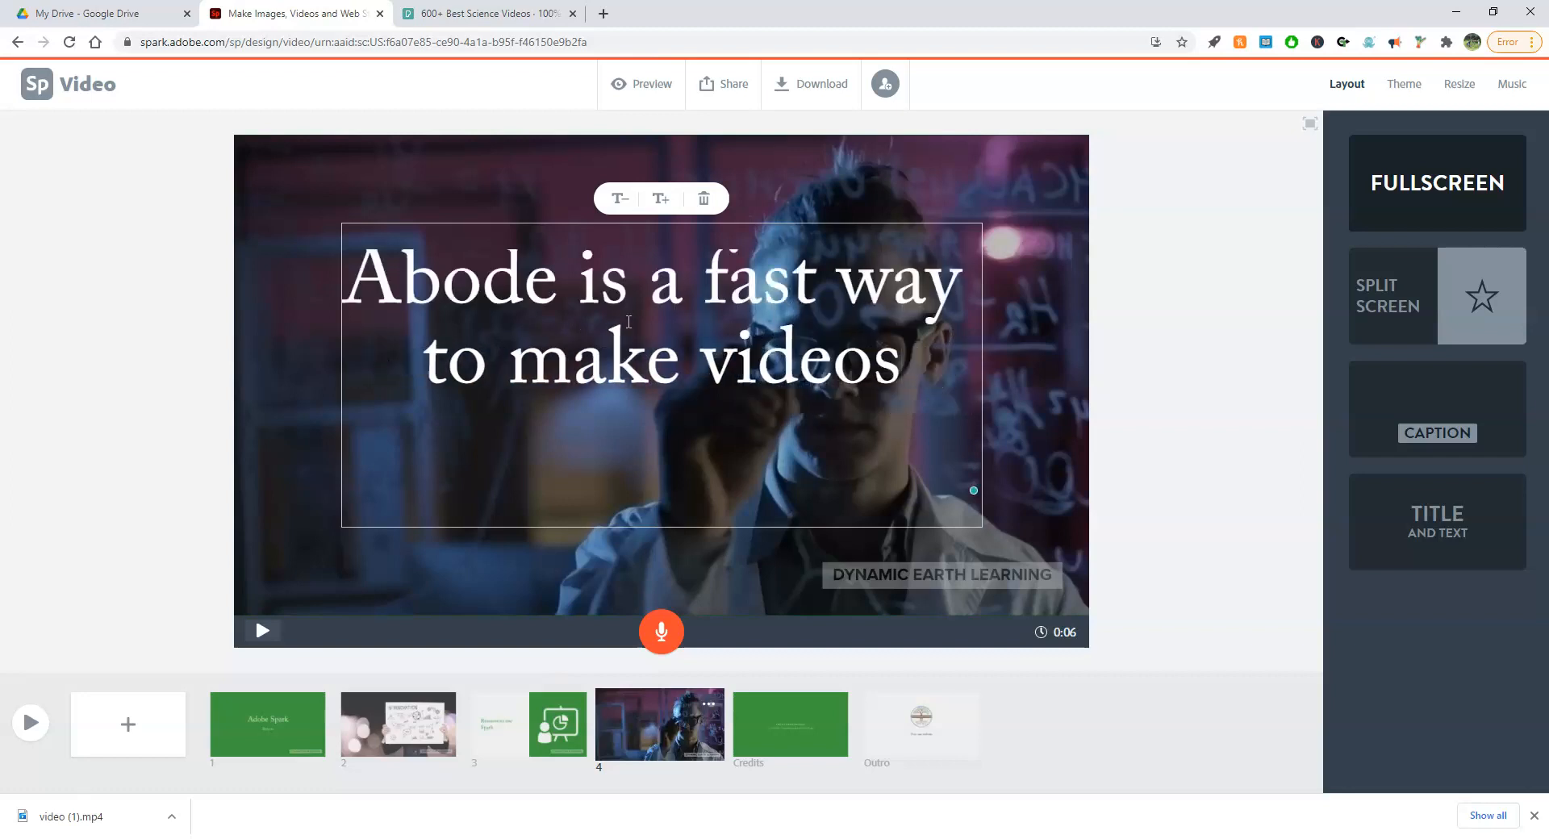
{"action": "left_click", "coordinate": [599, 403]}
{"action": "left_click", "coordinate": [688, 734]}
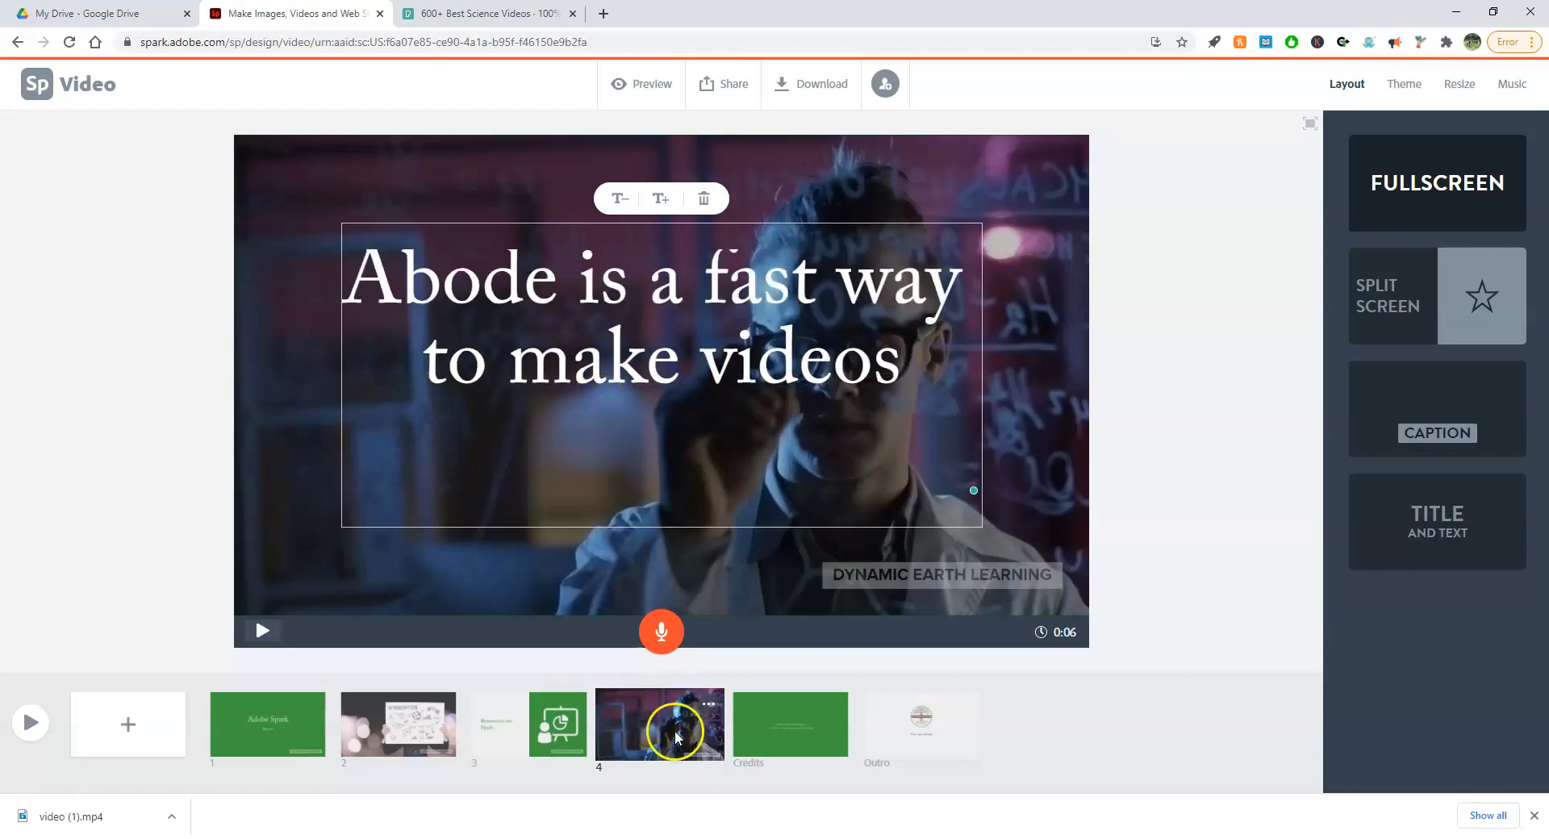
- Add a fifth slide and give it the split-screen layout
{"action": "left_click", "coordinate": [125, 726]}
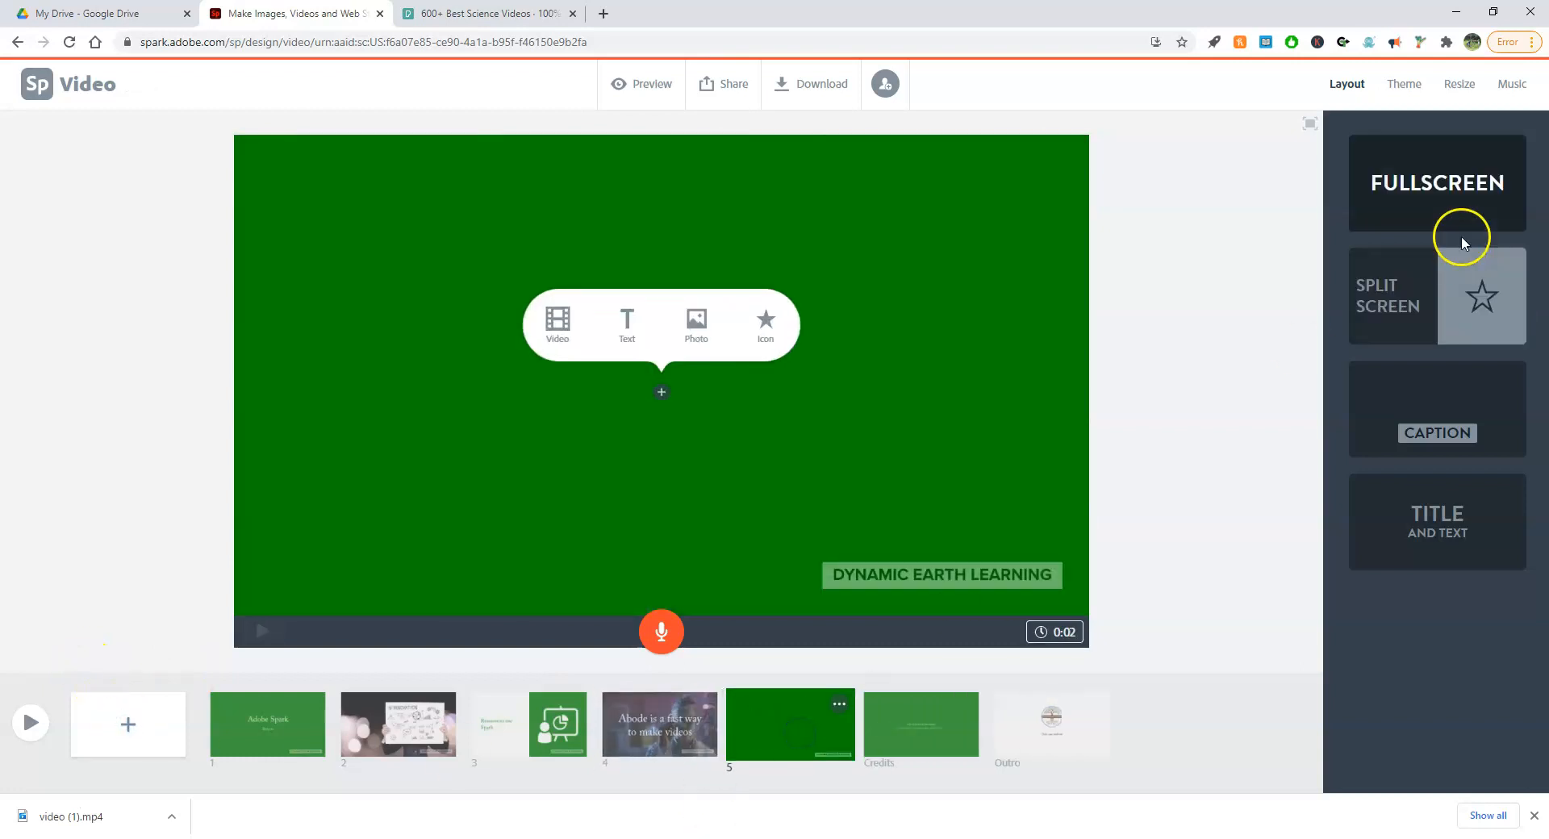
{"action": "left_click", "coordinate": [1455, 287]}
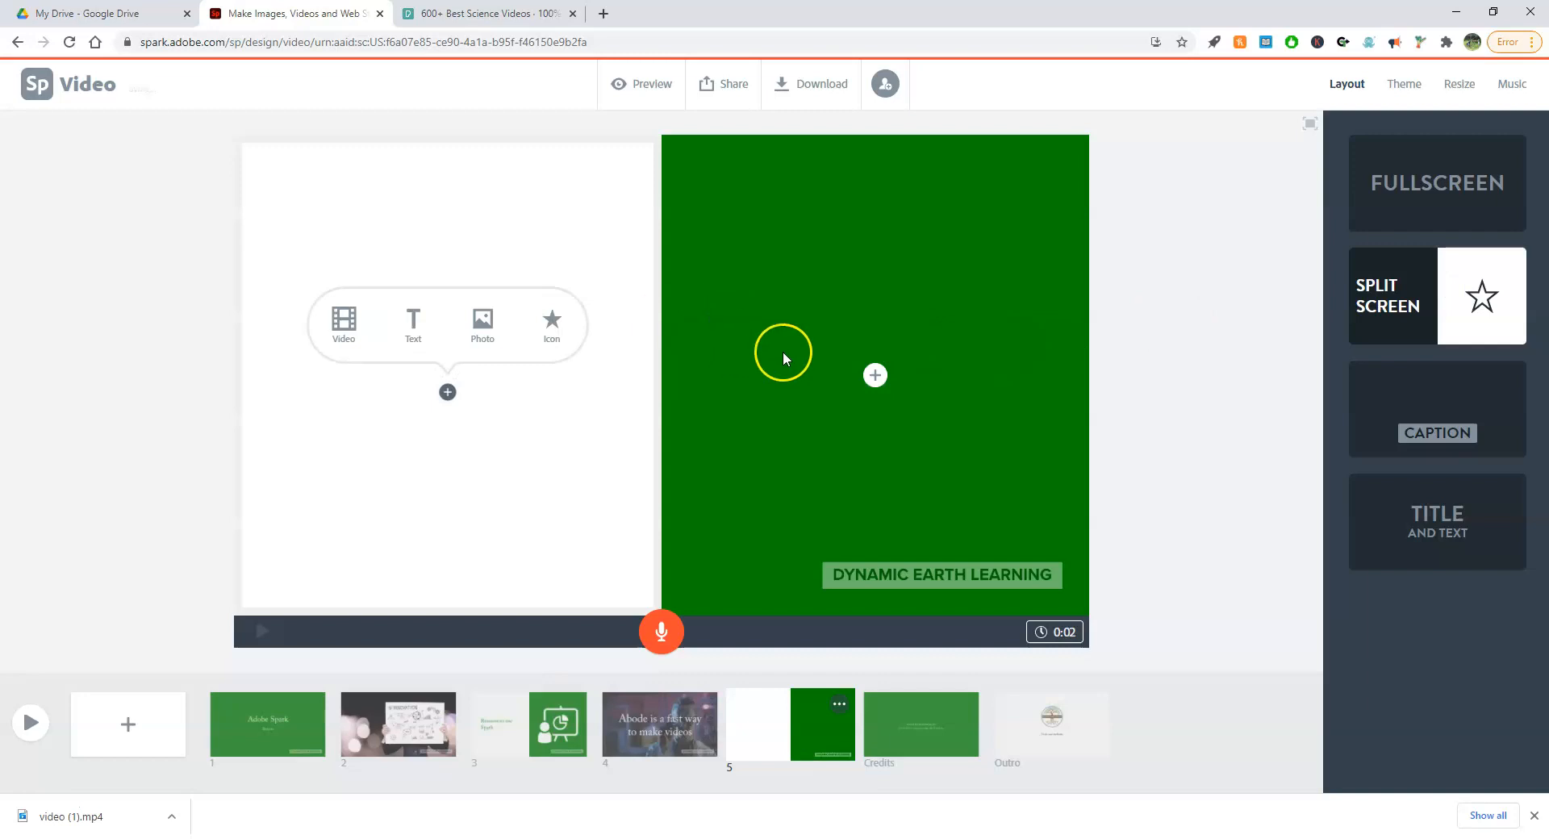
- Insert video (1).mp4 into slide 5 with its default 3-second portion and swap the clip to the slide's right half
{"action": "left_click", "coordinate": [333, 325]}
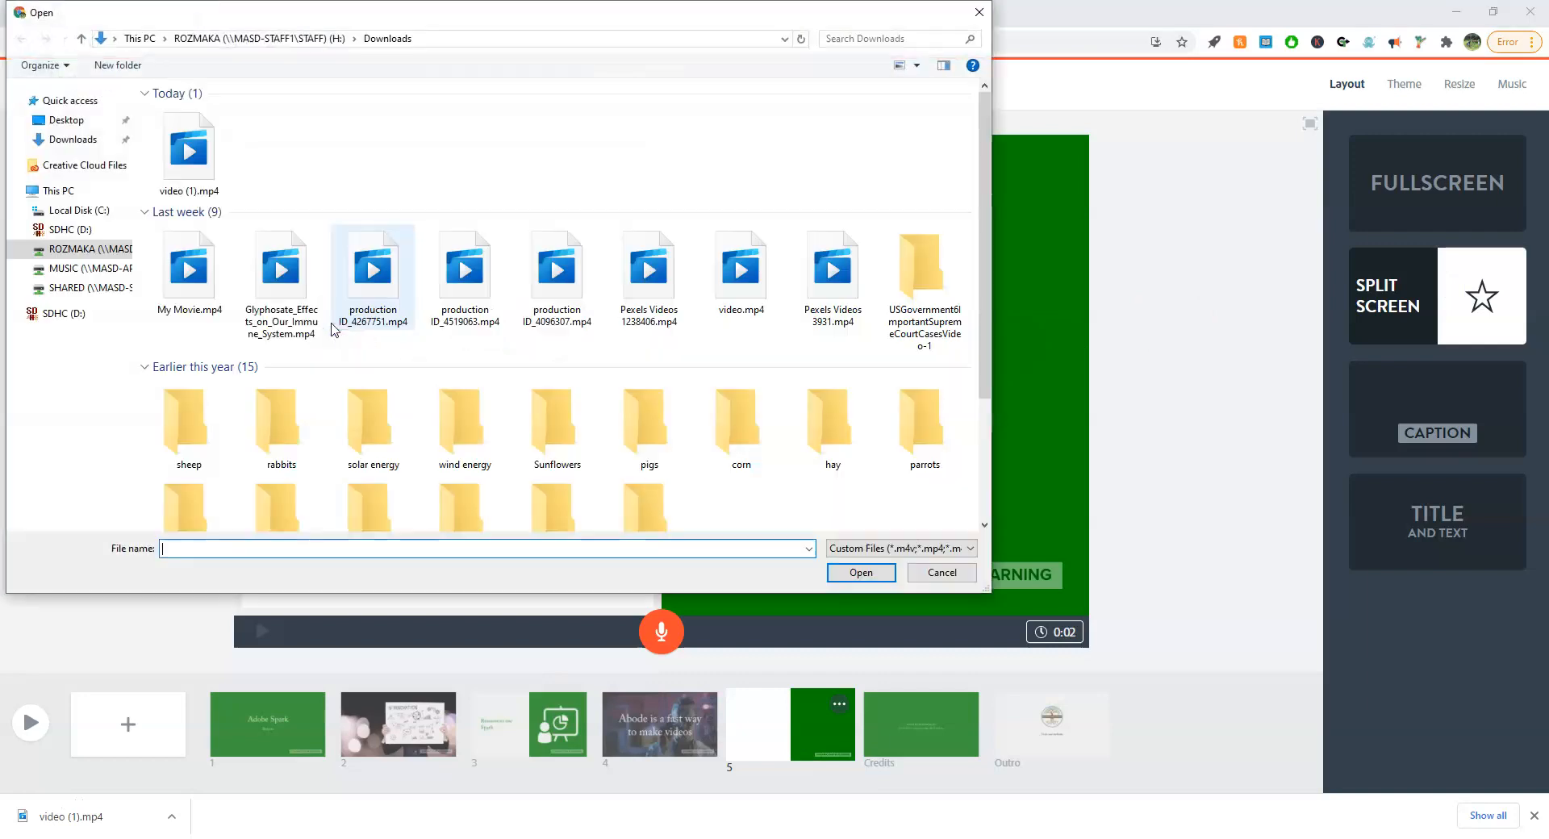
{"action": "left_click", "coordinate": [865, 573]}
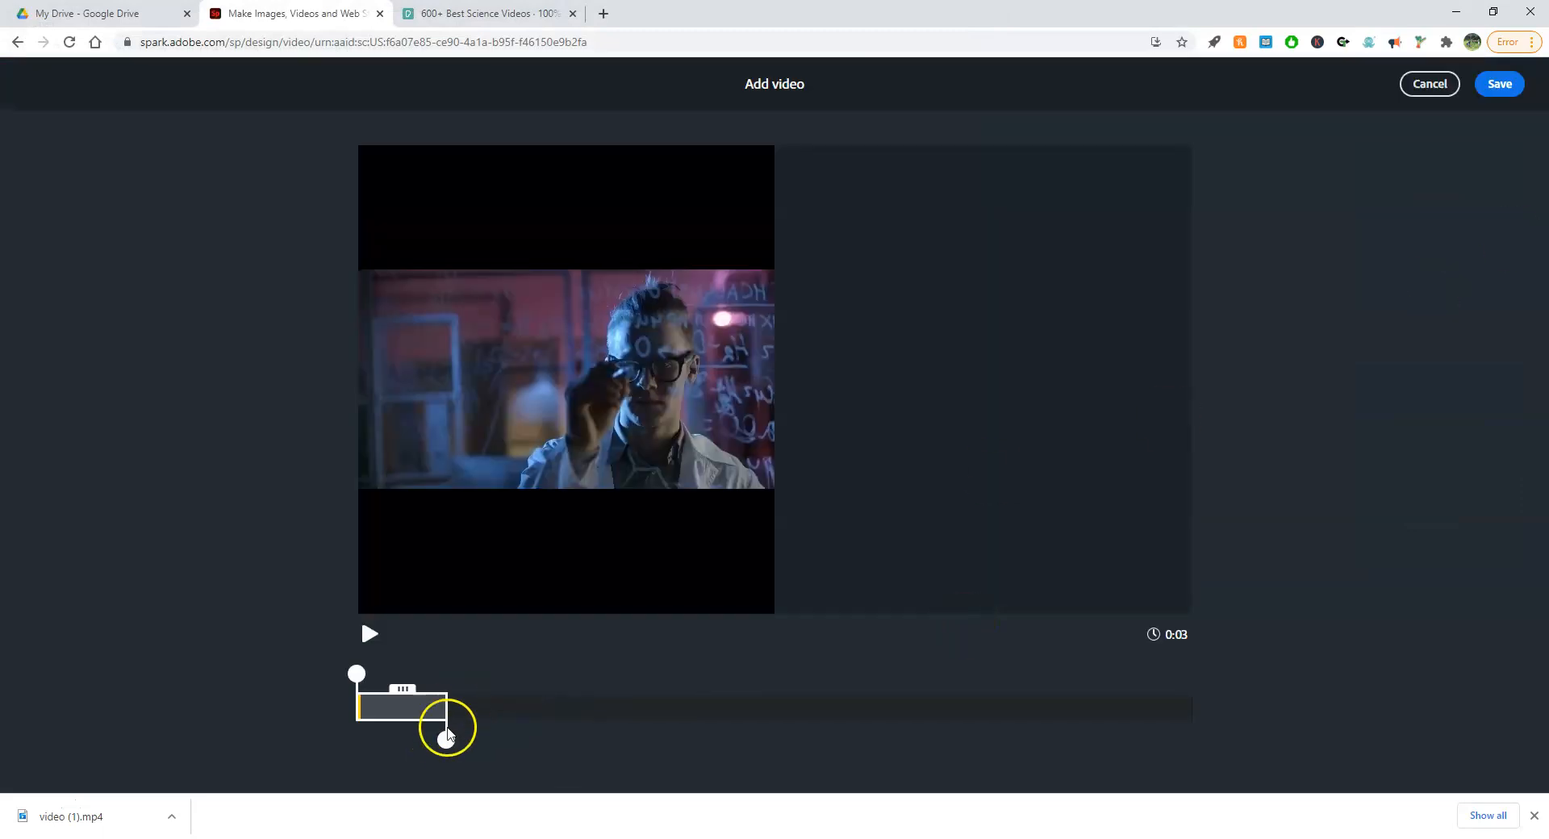
{"action": "left_click", "coordinate": [1502, 89]}
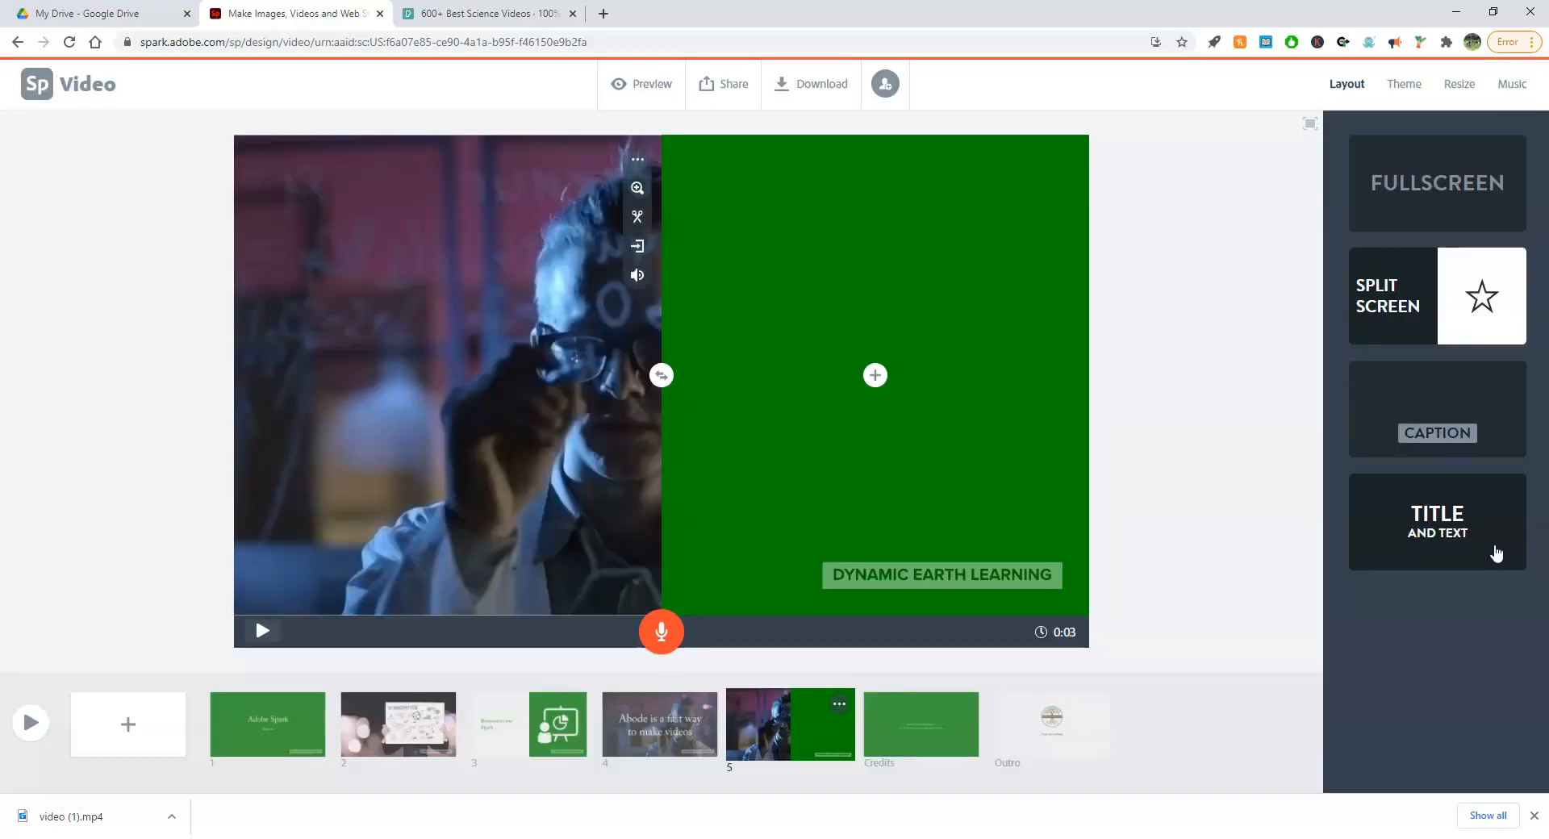
{"action": "left_click", "coordinate": [662, 377]}
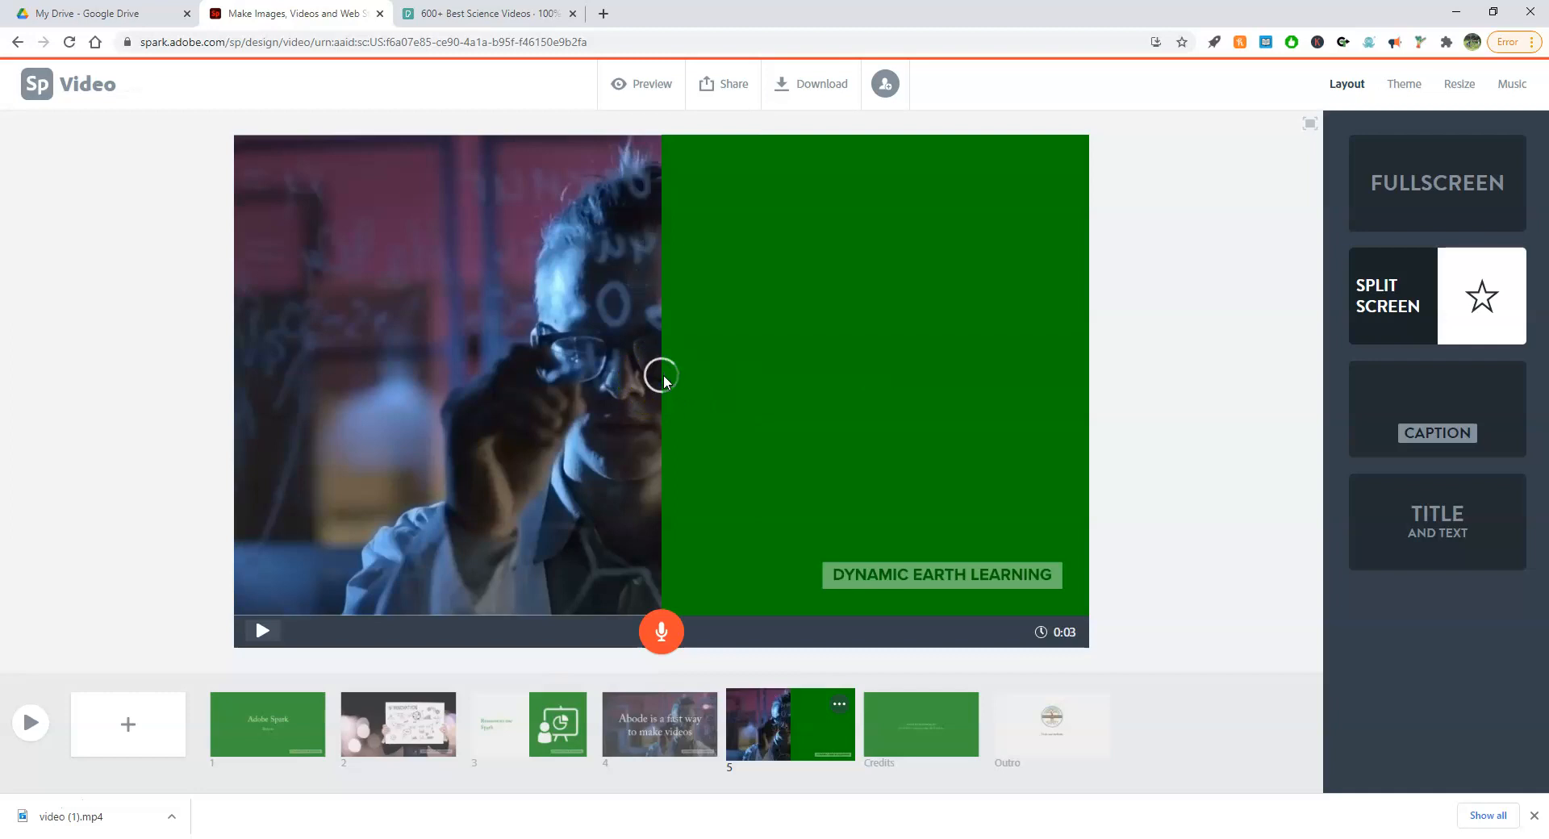
{"action": "left_click", "coordinate": [1064, 162]}
{"action": "left_click", "coordinate": [1065, 161]}
{"action": "left_click", "coordinate": [1066, 188]}
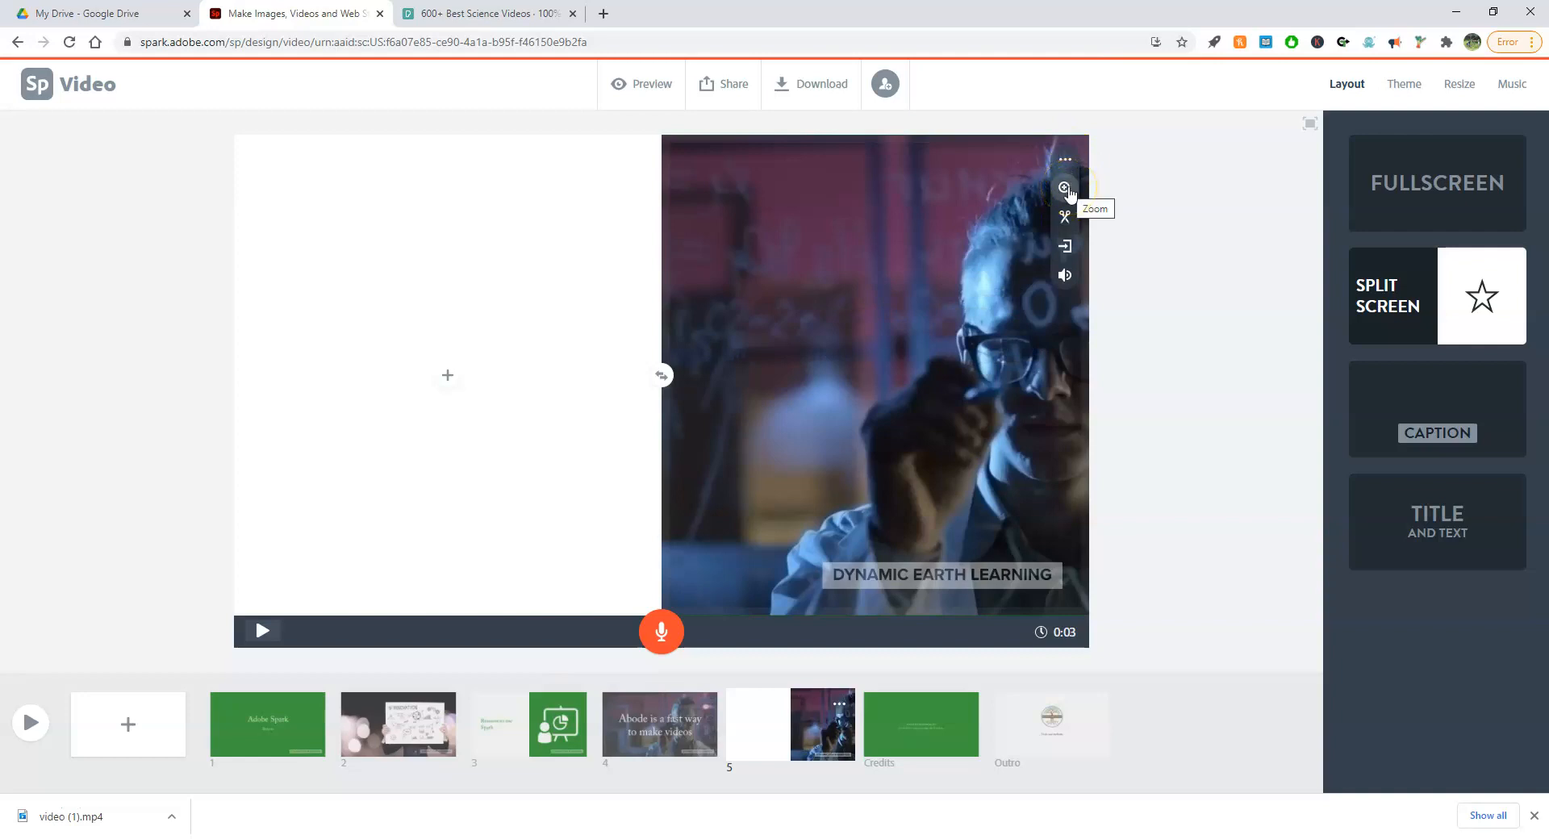
- Add the text "Spark" to the empty left half of slide 5 and enlarge it to fill the text box's width
{"action": "left_click", "coordinate": [448, 374]}
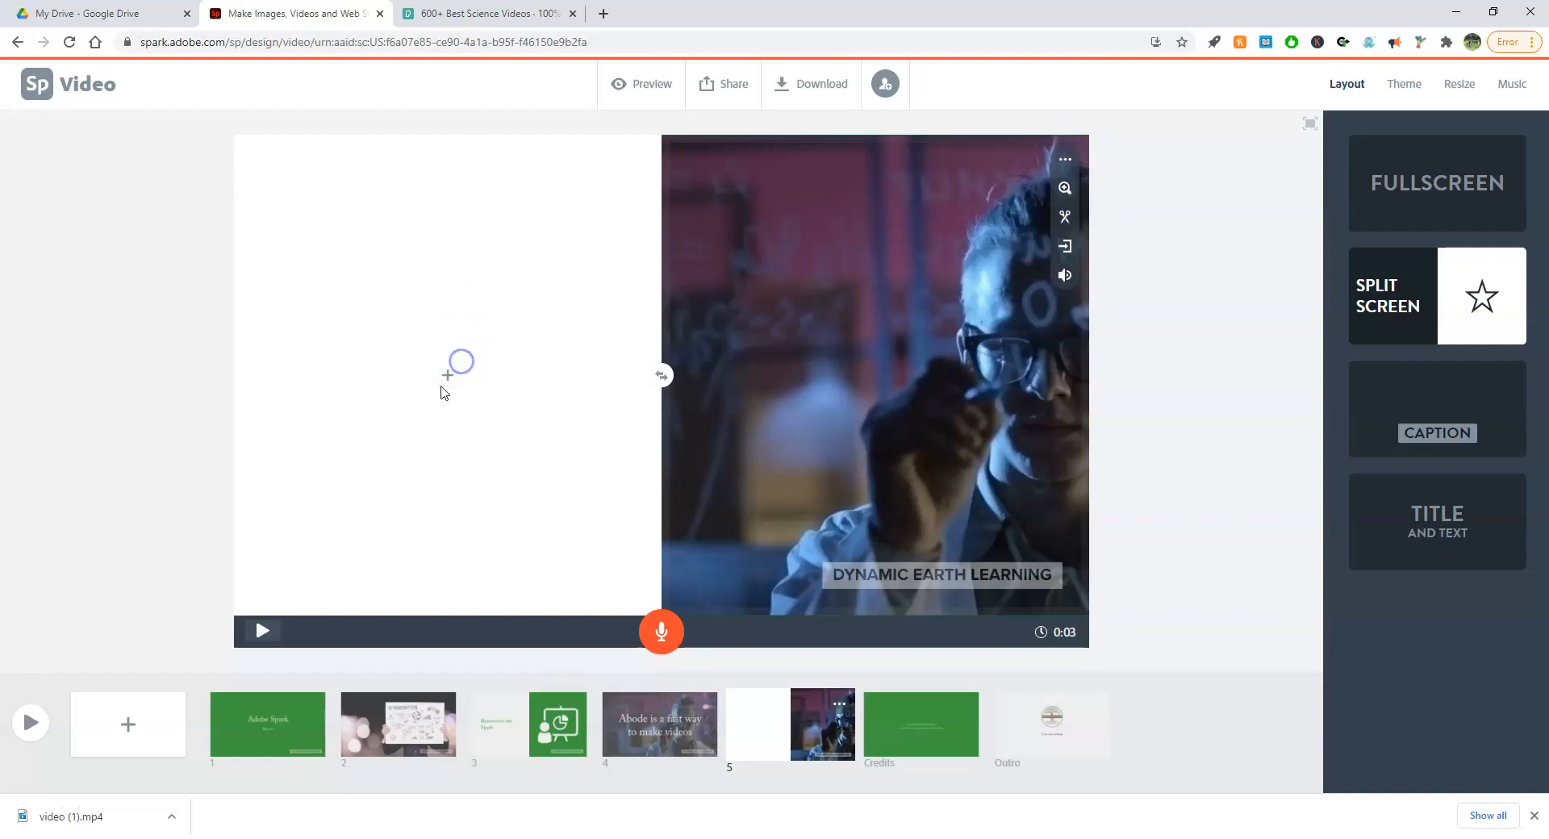
{"action": "left_click", "coordinate": [448, 320]}
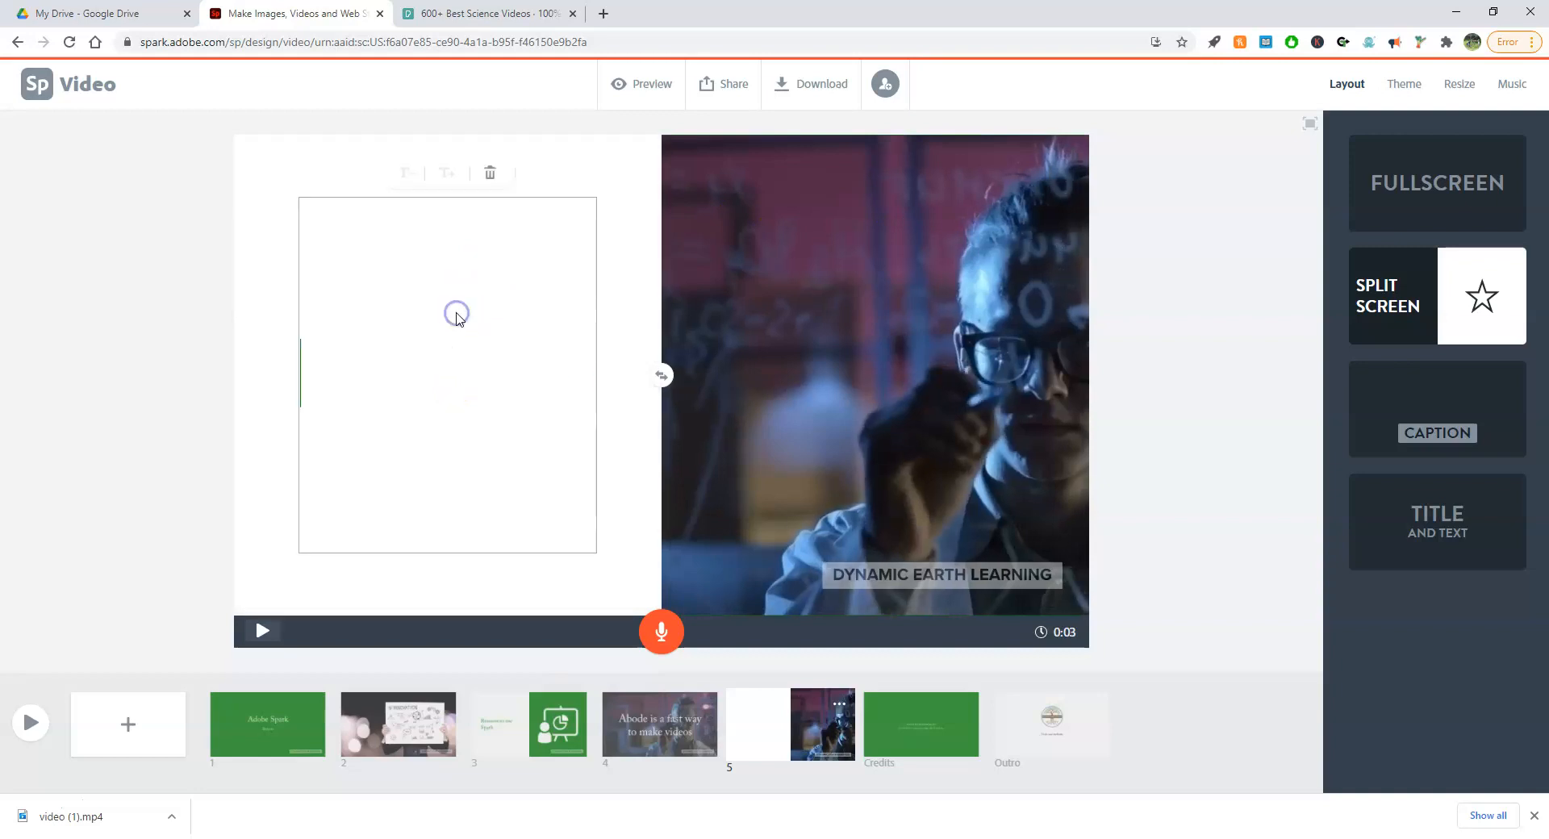
{"action": "type", "text": "Spoark"}
{"action": "key", "text": "Return"}
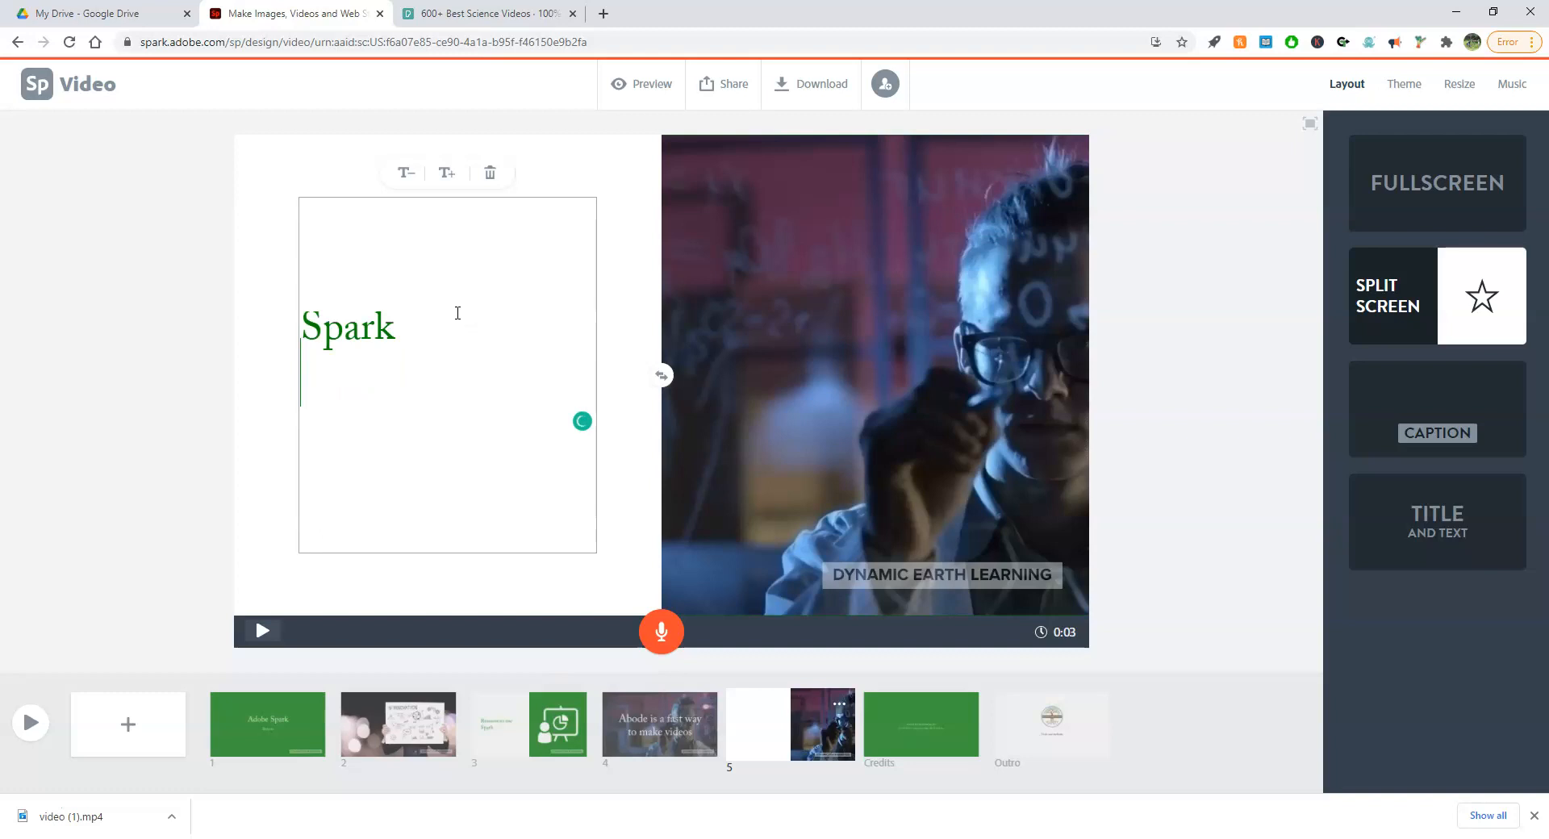
{"action": "left_click", "coordinate": [450, 174]}
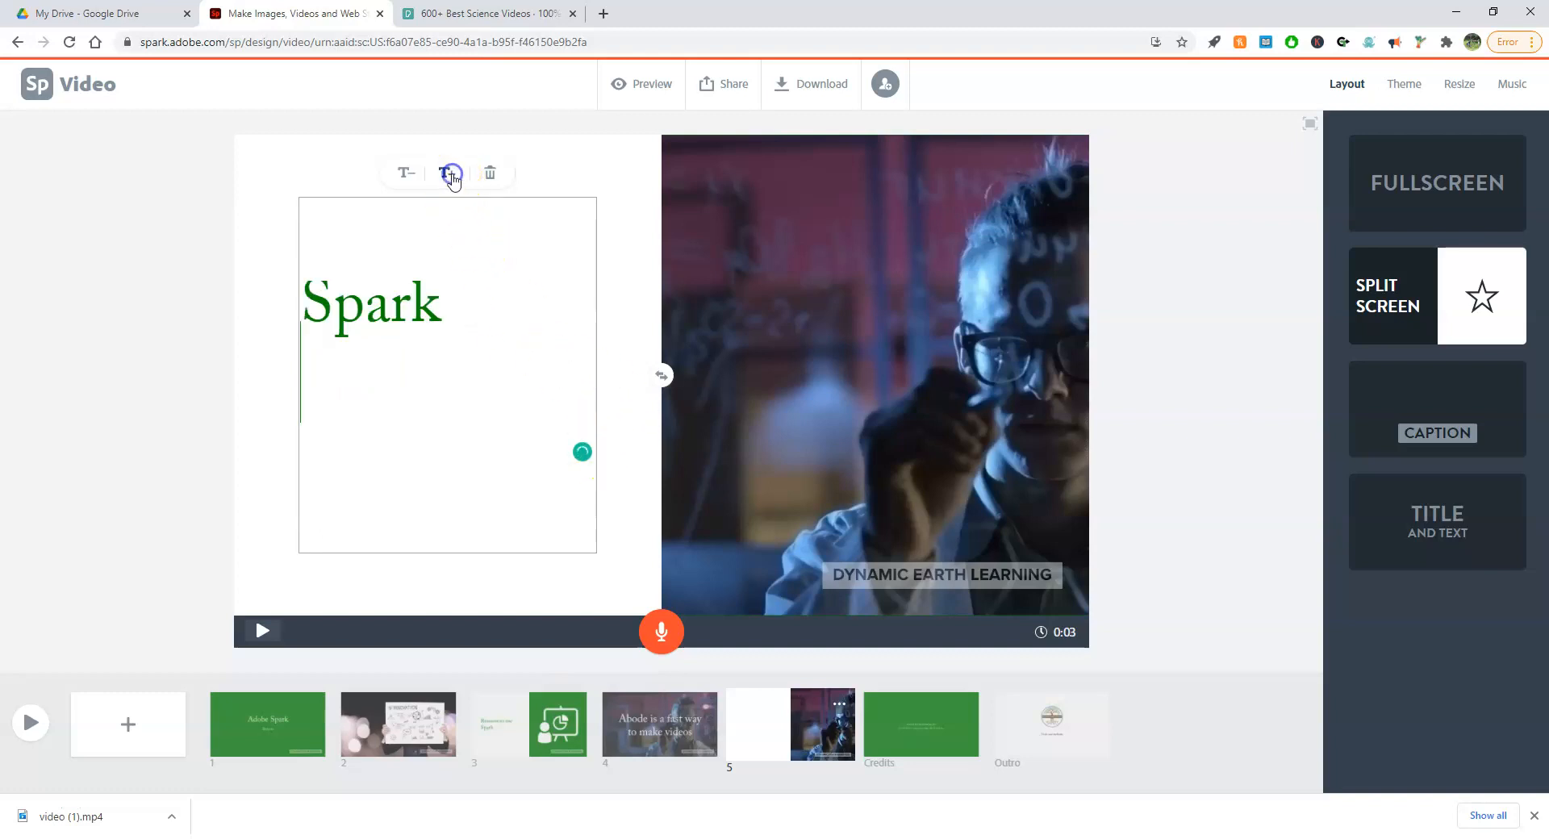
{"action": "left_click", "coordinate": [451, 174]}
{"action": "left_click", "coordinate": [605, 510]}
{"action": "left_click", "coordinate": [654, 386]}
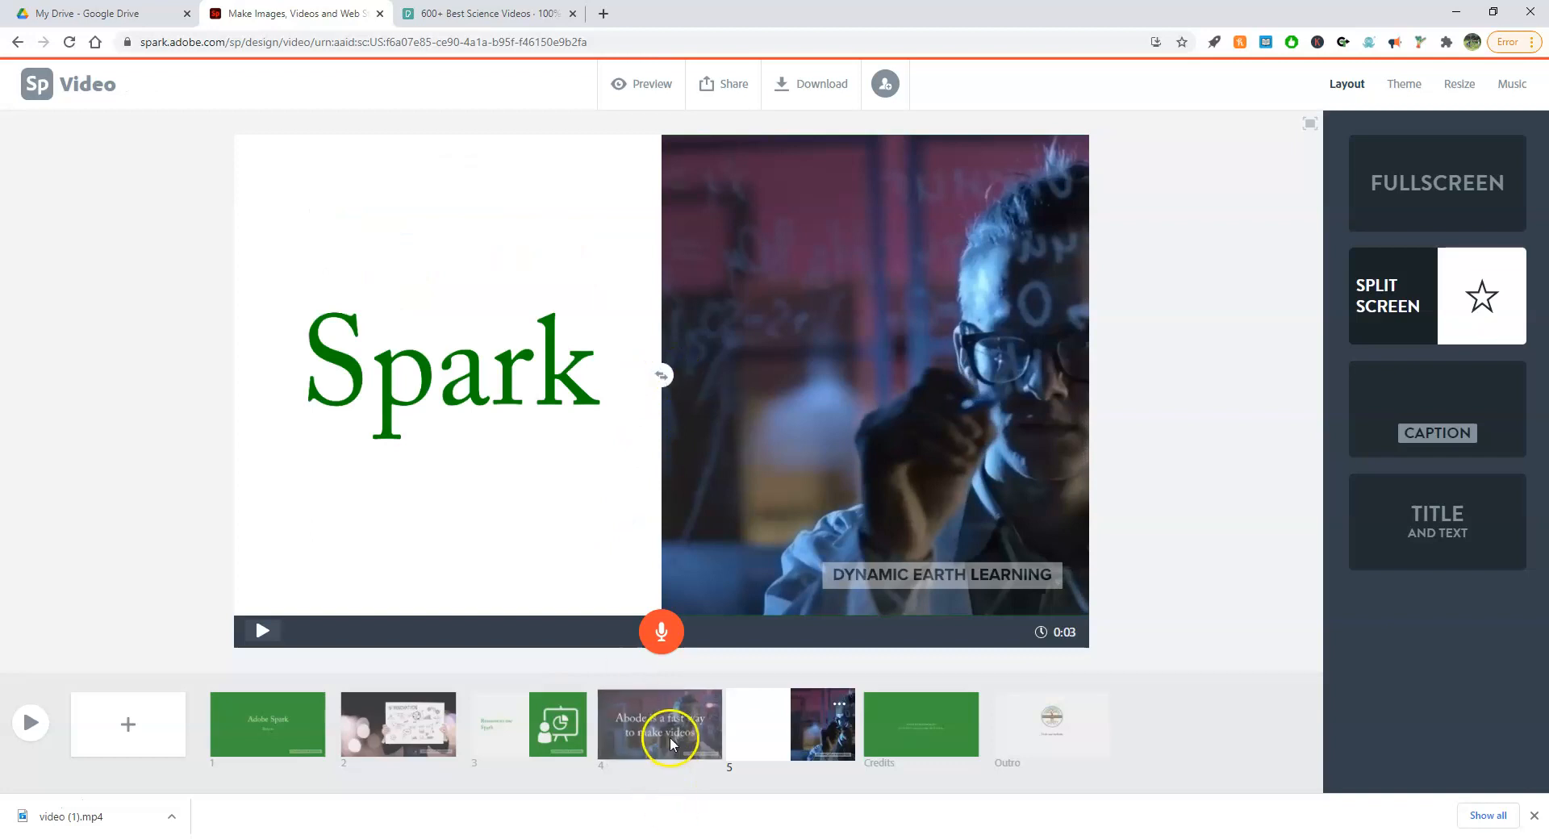
- Adjust the zoom of slide 2's INNOVATION photo so it fills the frame slightly enlarged, and shift the photo within the frame
{"action": "left_click", "coordinate": [399, 724]}
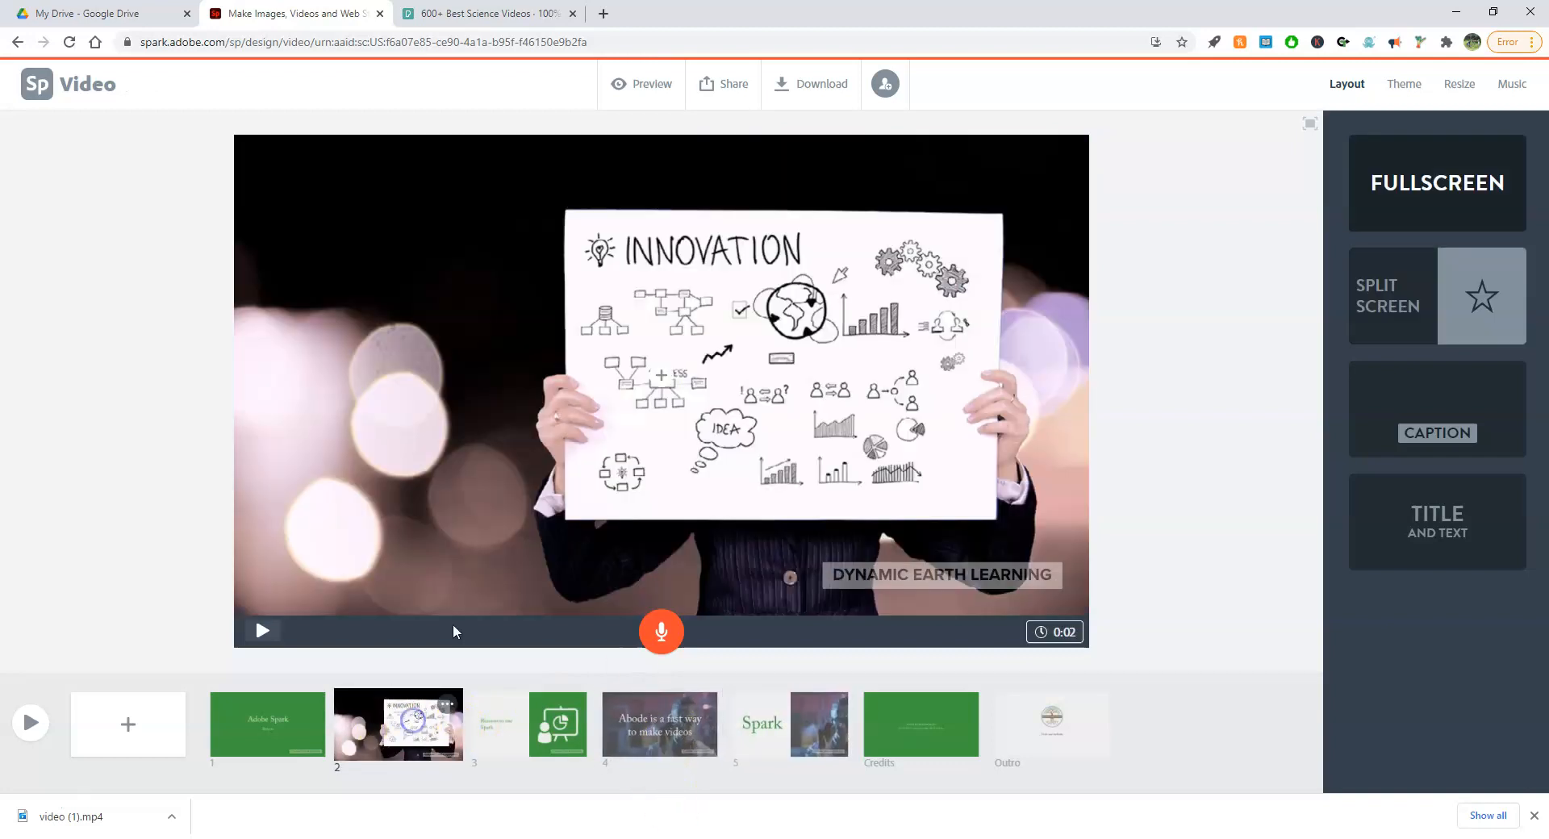
{"action": "left_click", "coordinate": [1051, 239]}
{"action": "left_click", "coordinate": [1066, 164]}
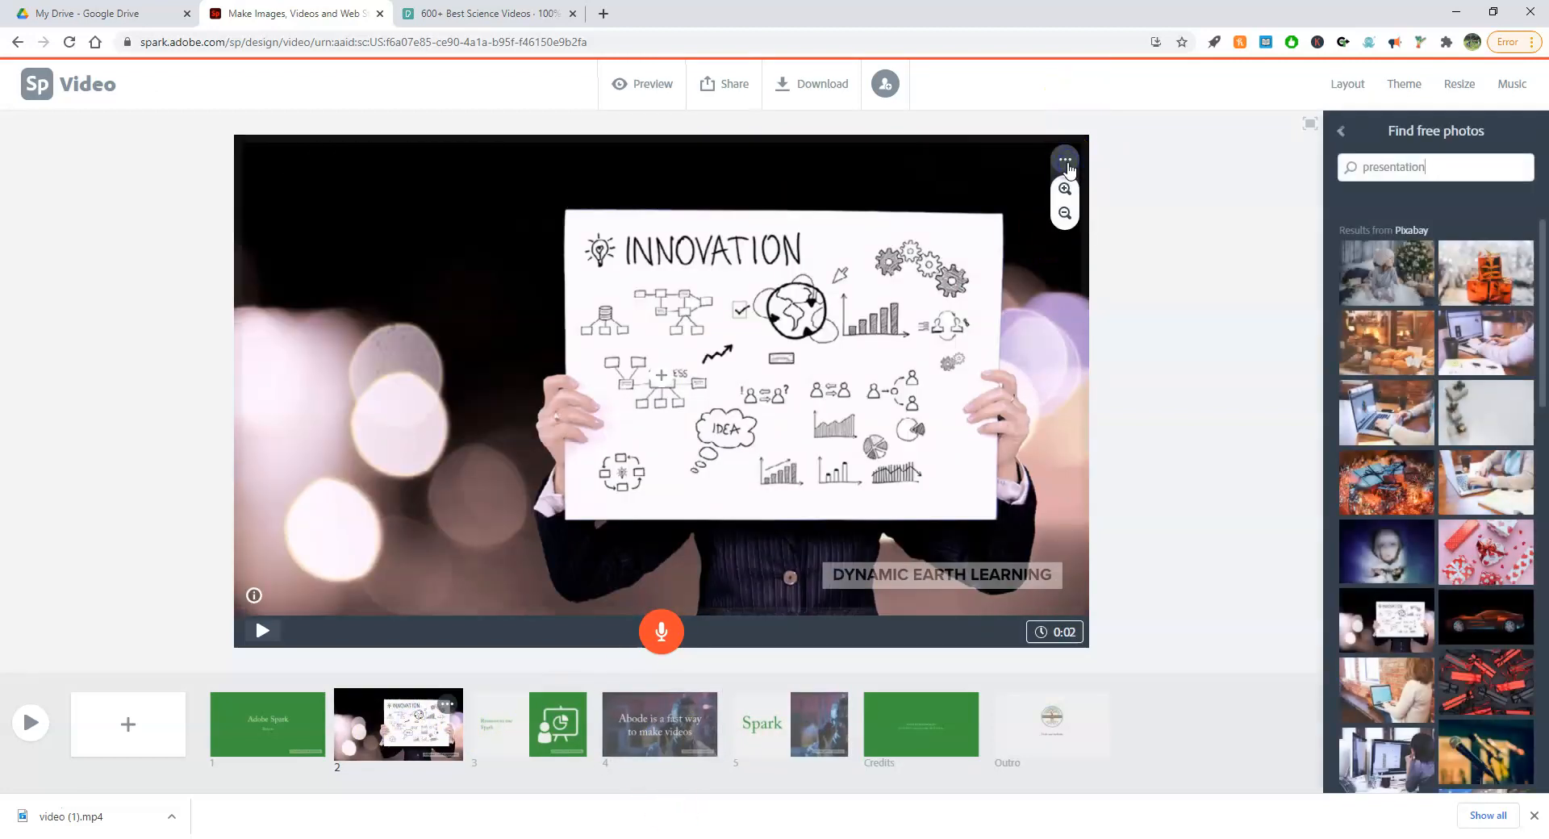
{"action": "left_click", "coordinate": [1065, 212]}
{"action": "left_click", "coordinate": [1067, 213]}
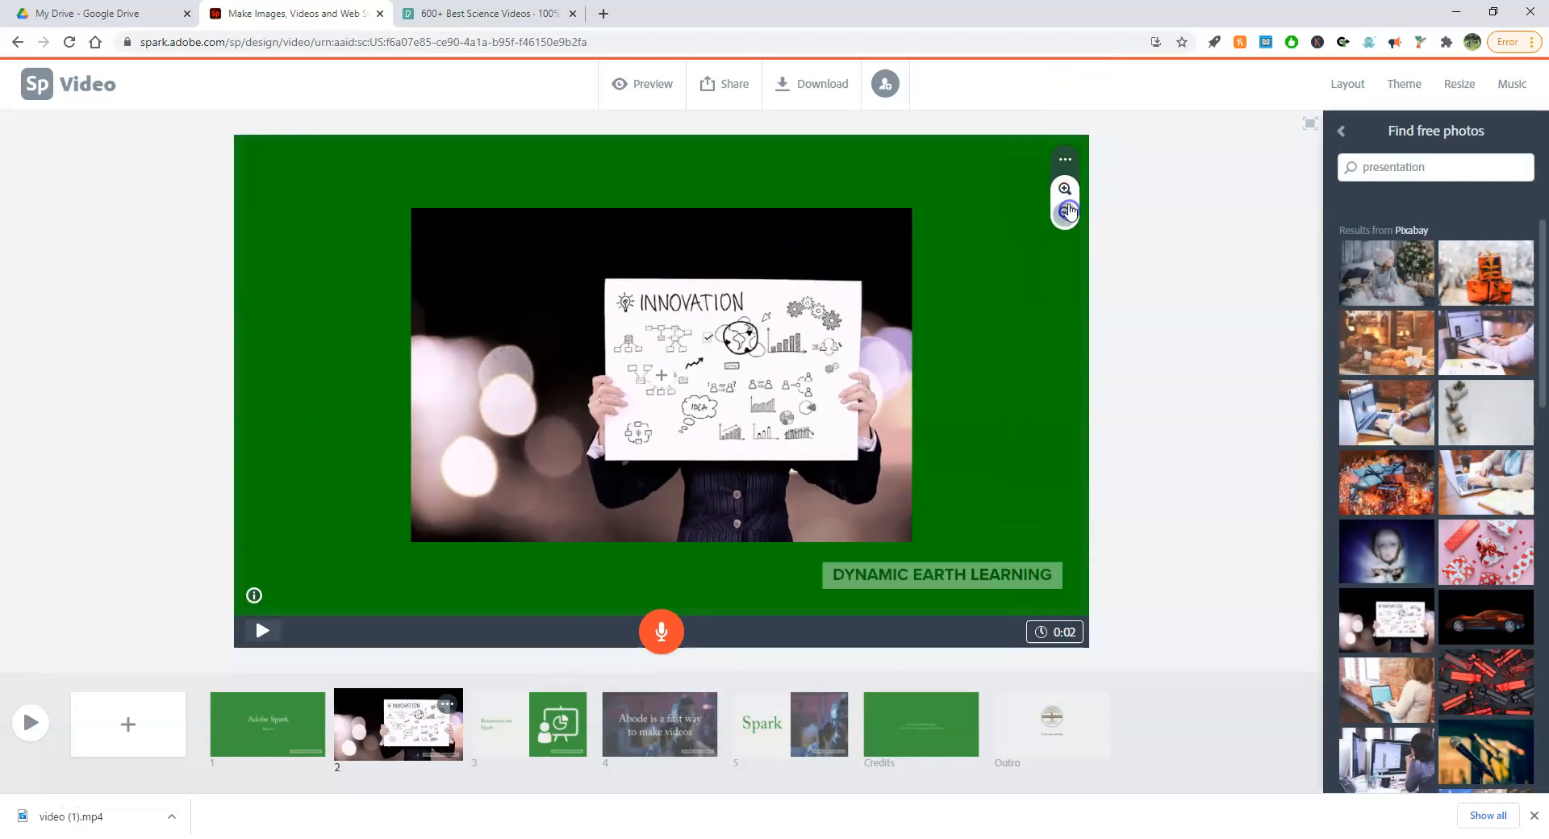
{"action": "left_click", "coordinate": [1065, 191]}
{"action": "left_click", "coordinate": [1065, 191]}
{"action": "left_click", "coordinate": [1065, 190]}
{"action": "left_click", "coordinate": [1065, 190]}
{"action": "left_click", "coordinate": [1065, 191]}
{"action": "left_click_drag", "start_coordinate": [933, 336], "coordinate": [720, 362]}
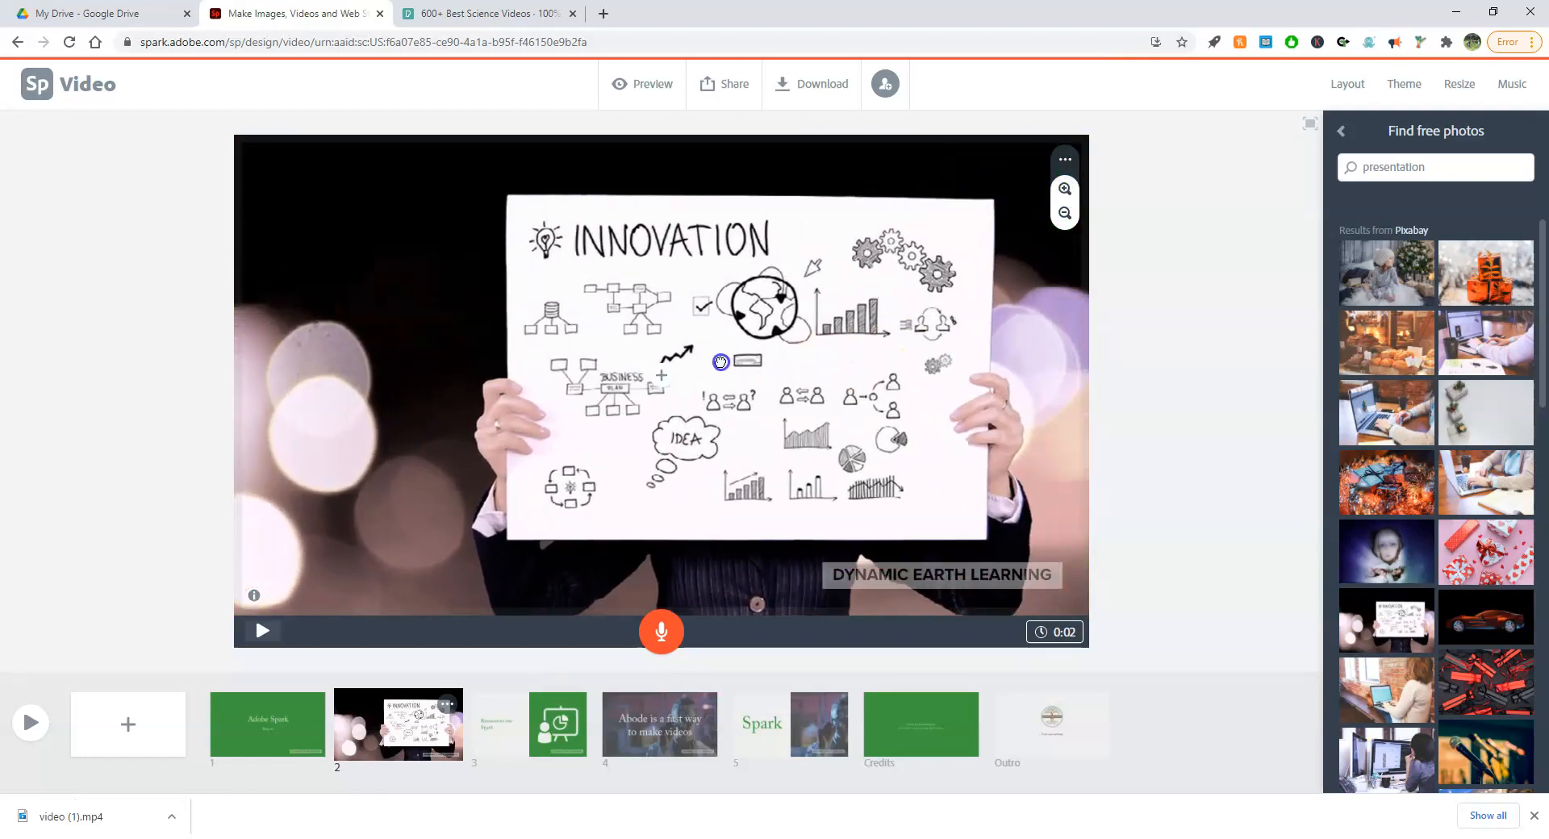
- Overlay the text "Spark" on slide 2's photo and move it to the dark area at the photo's upper-left corner
{"action": "left_click", "coordinate": [661, 375]}
{"action": "left_click", "coordinate": [629, 323]}
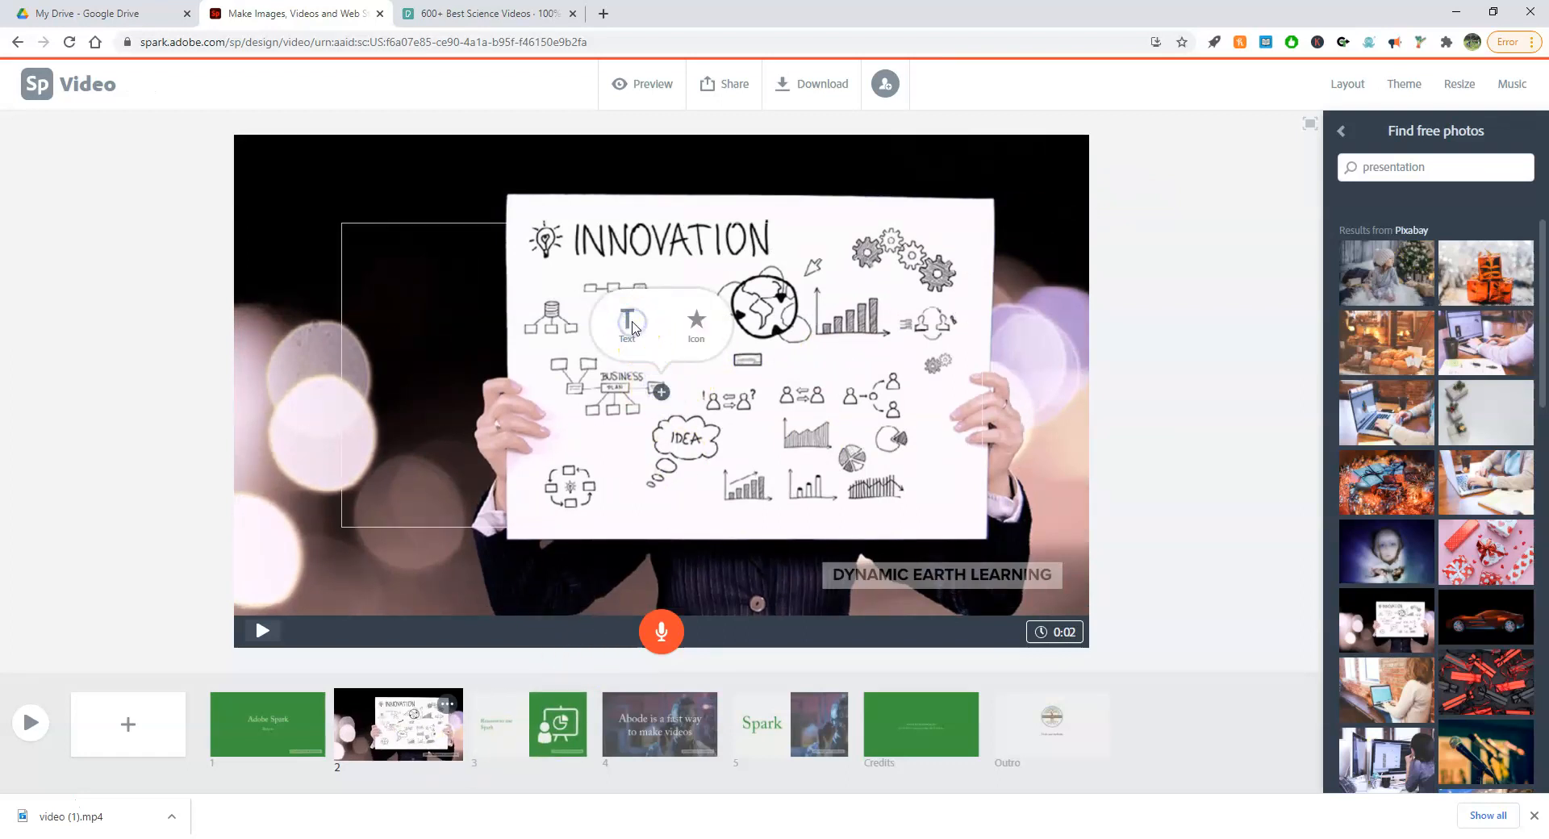
{"action": "left_click", "coordinate": [629, 325]}
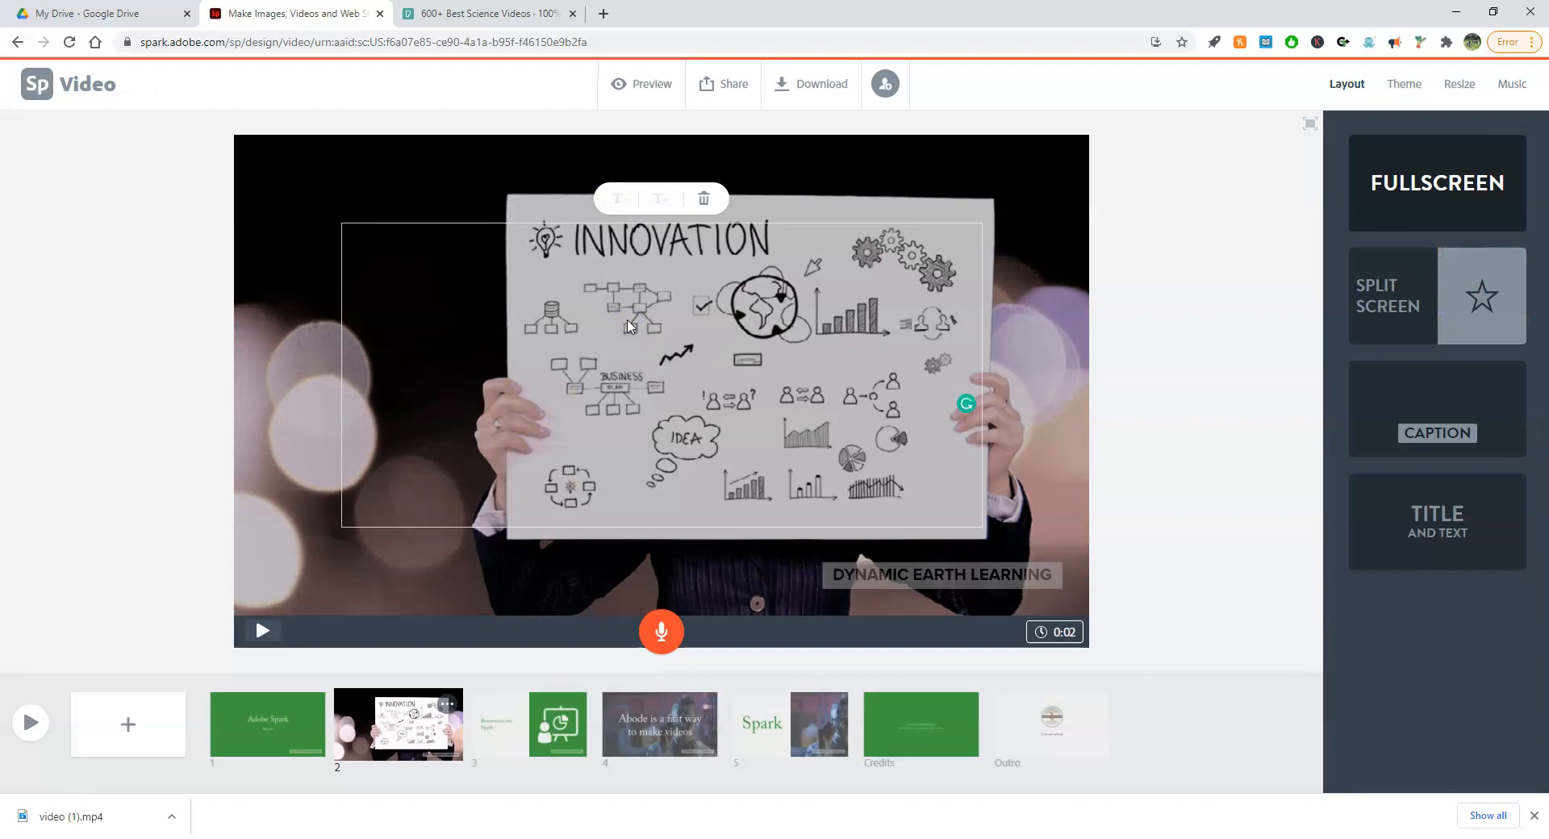
{"action": "type", "text": "Spark"}
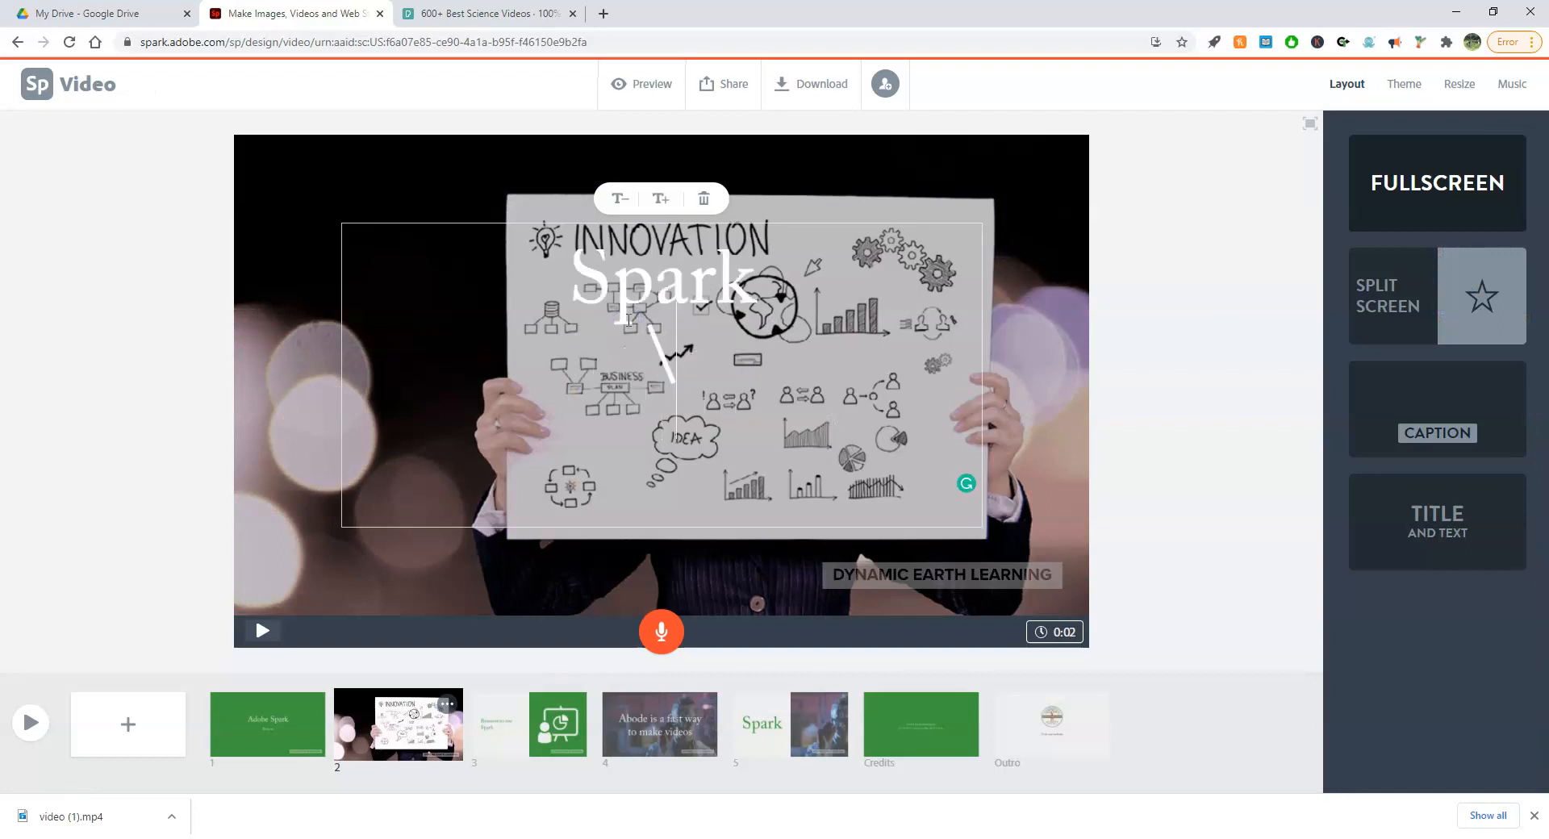
{"action": "left_click", "coordinate": [1134, 486]}
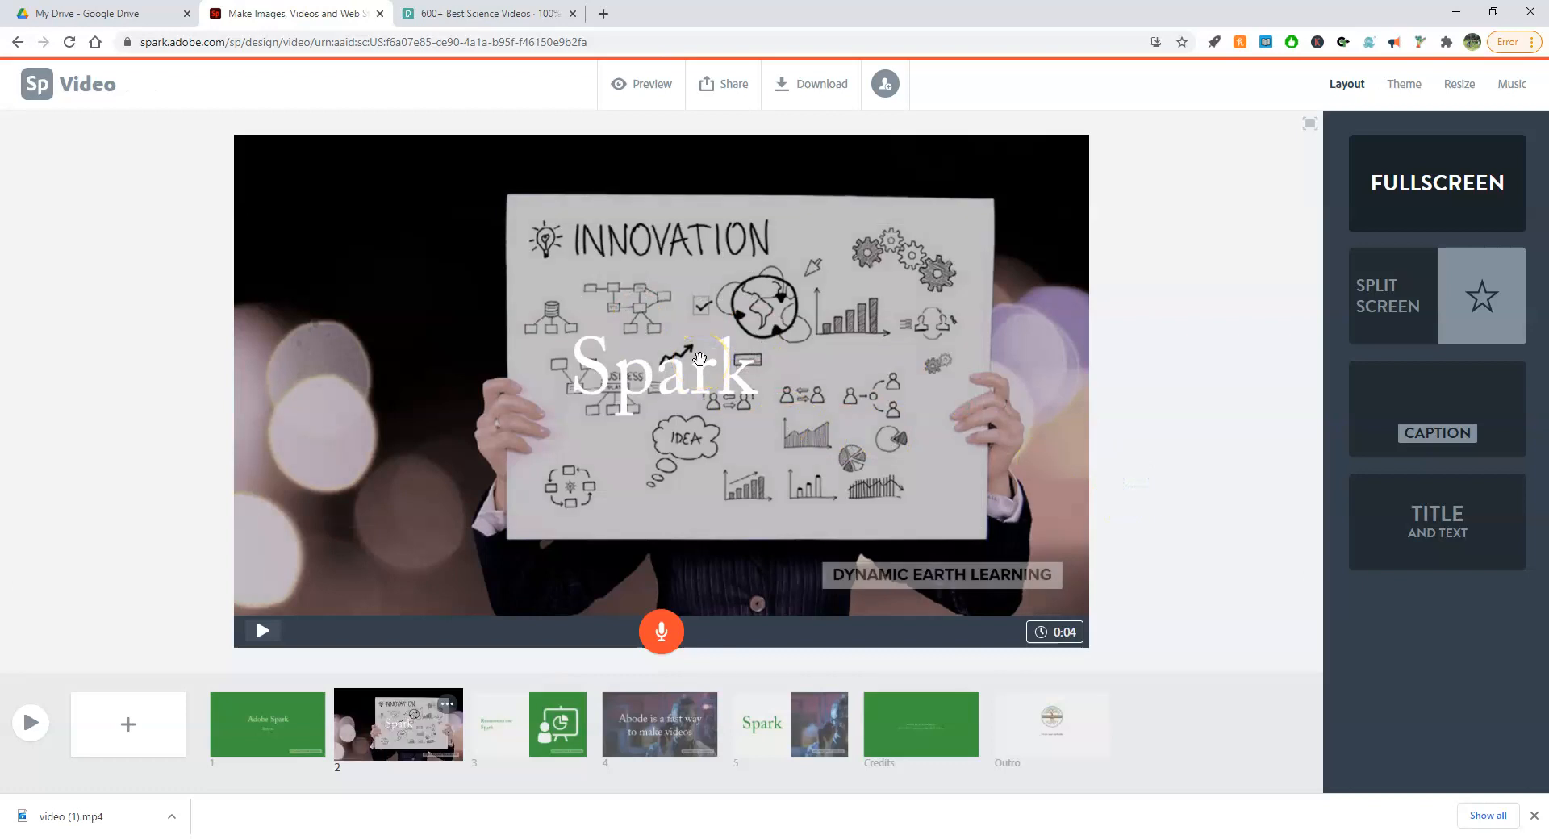
{"action": "left_click_drag", "start_coordinate": [702, 367], "coordinate": [422, 234]}
{"action": "left_click", "coordinate": [998, 418]}
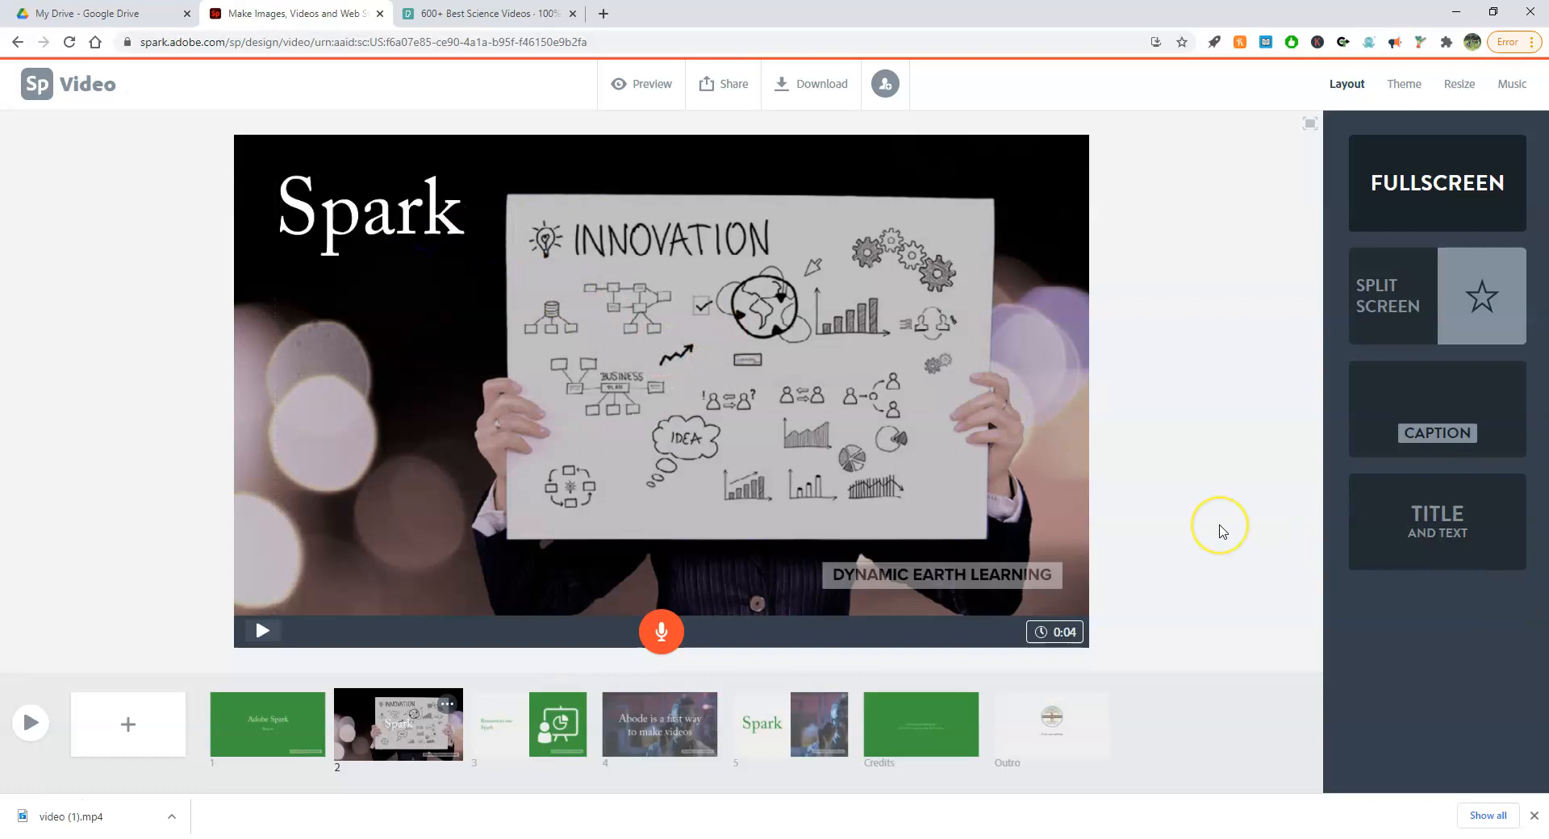
{"action": "mouse_move", "coordinate": [363, 202]}
{"action": "left_mouse_down"}
{"action": "mouse_move", "coordinate": [1017, 251]}
{"action": "mouse_move", "coordinate": [716, 205]}
{"action": "mouse_move", "coordinate": [355, 211]}
{"action": "left_mouse_up"}
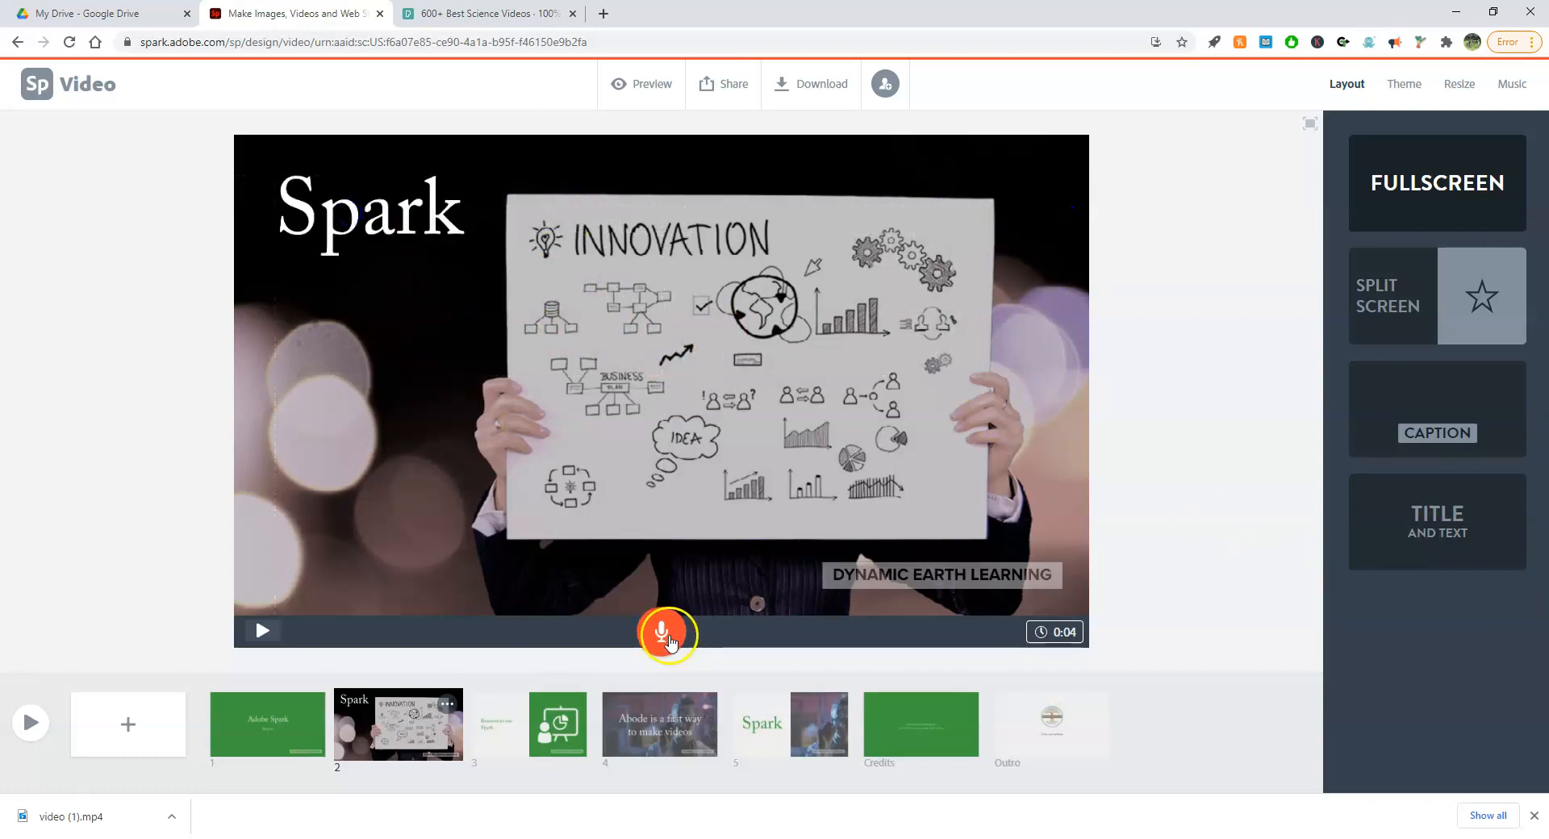
- Look at the credits slide, return to slide 5, and add a new sixth slide after it
{"action": "left_click", "coordinate": [934, 739]}
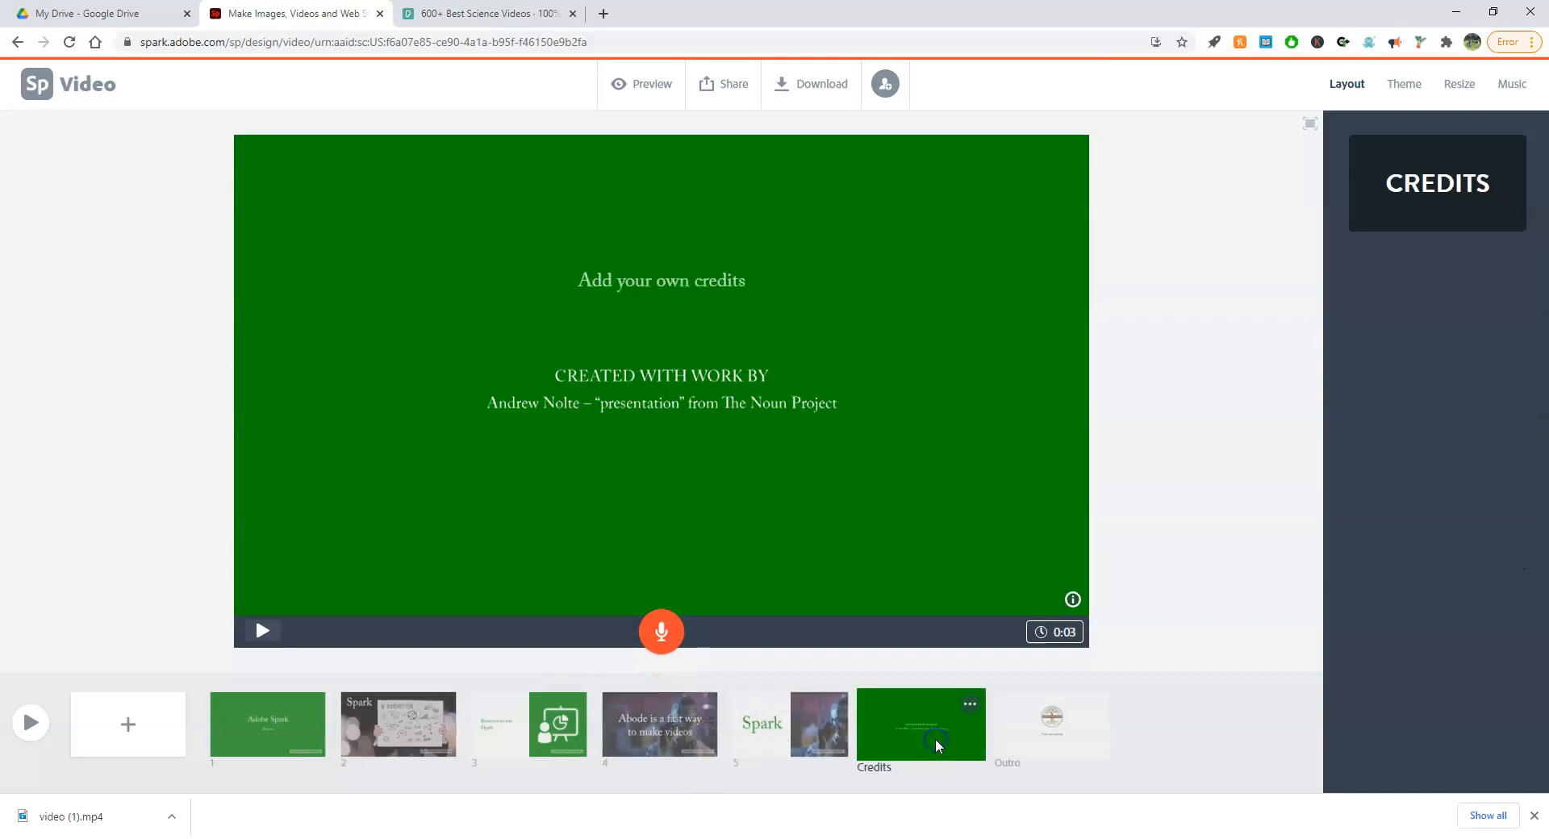
{"action": "left_click", "coordinate": [793, 739]}
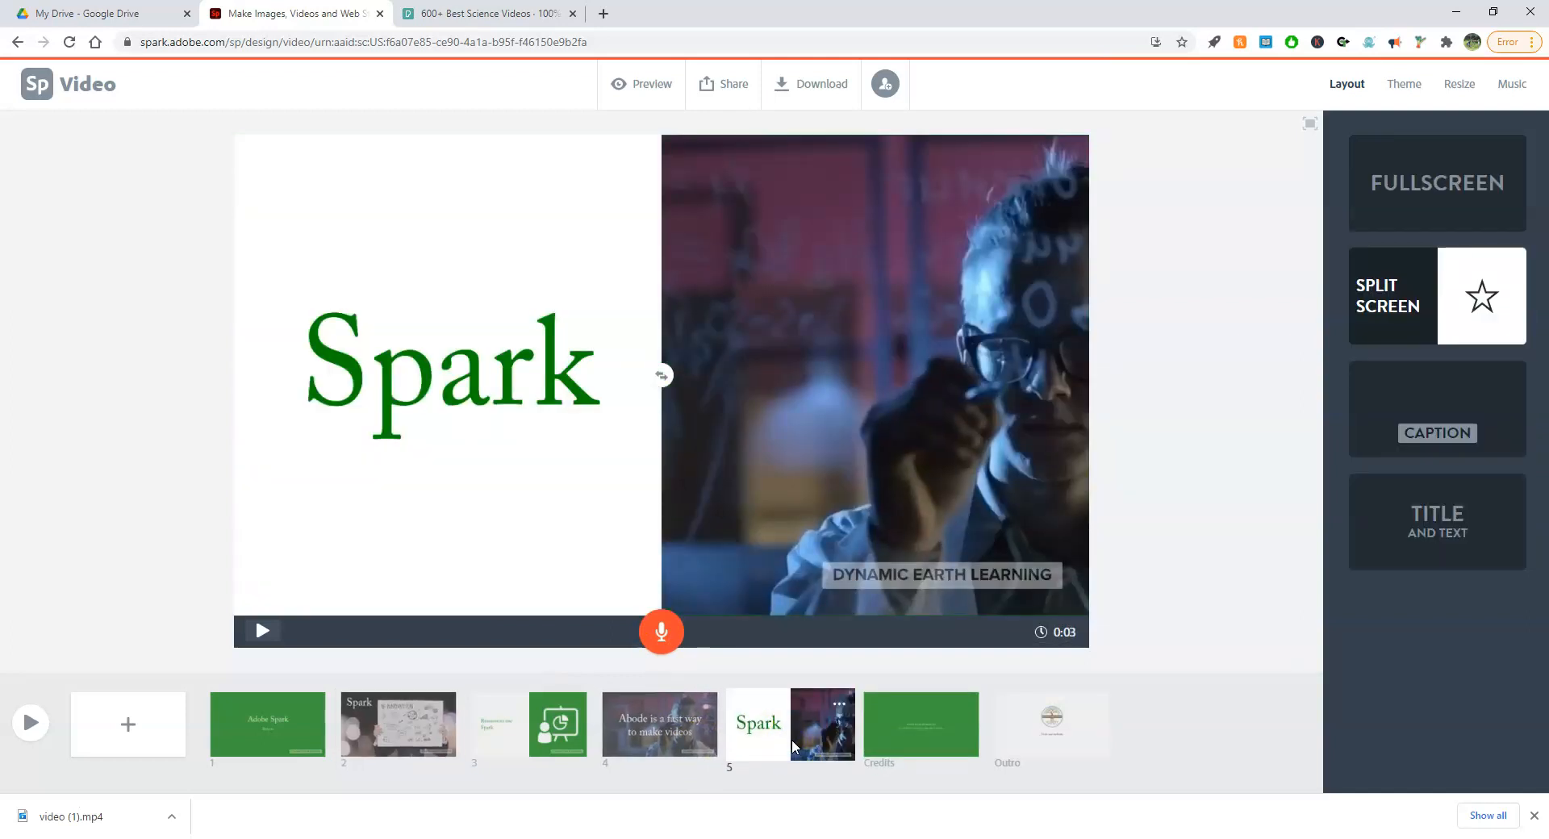
{"action": "left_click", "coordinate": [127, 723]}
{"action": "left_click", "coordinate": [941, 745]}
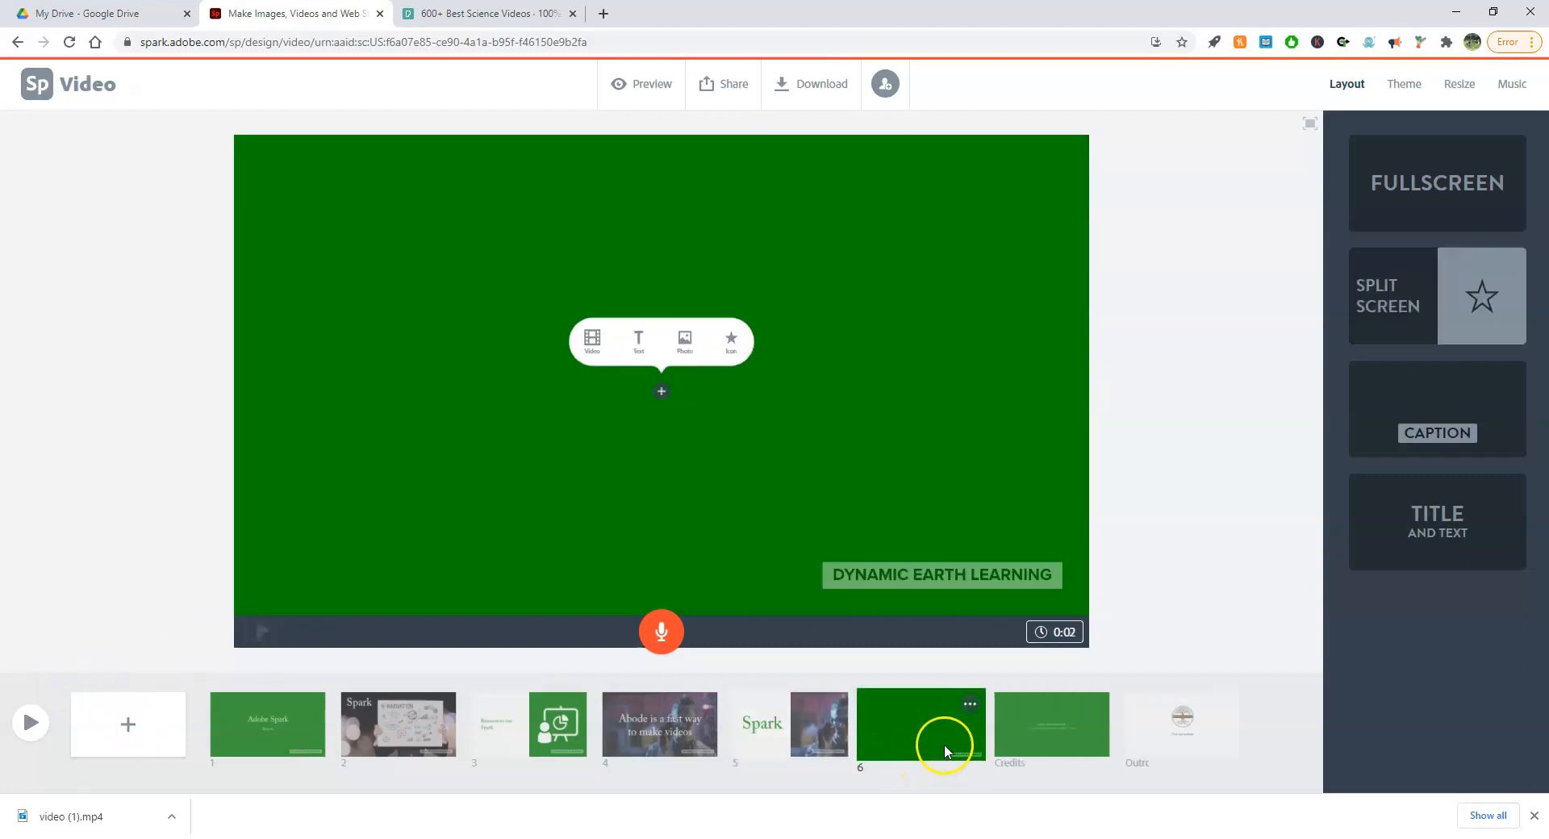
- Switch to Pexels, close the download message, show the science photos, and return to Adobe Spark
{"action": "left_click", "coordinate": [476, 13]}
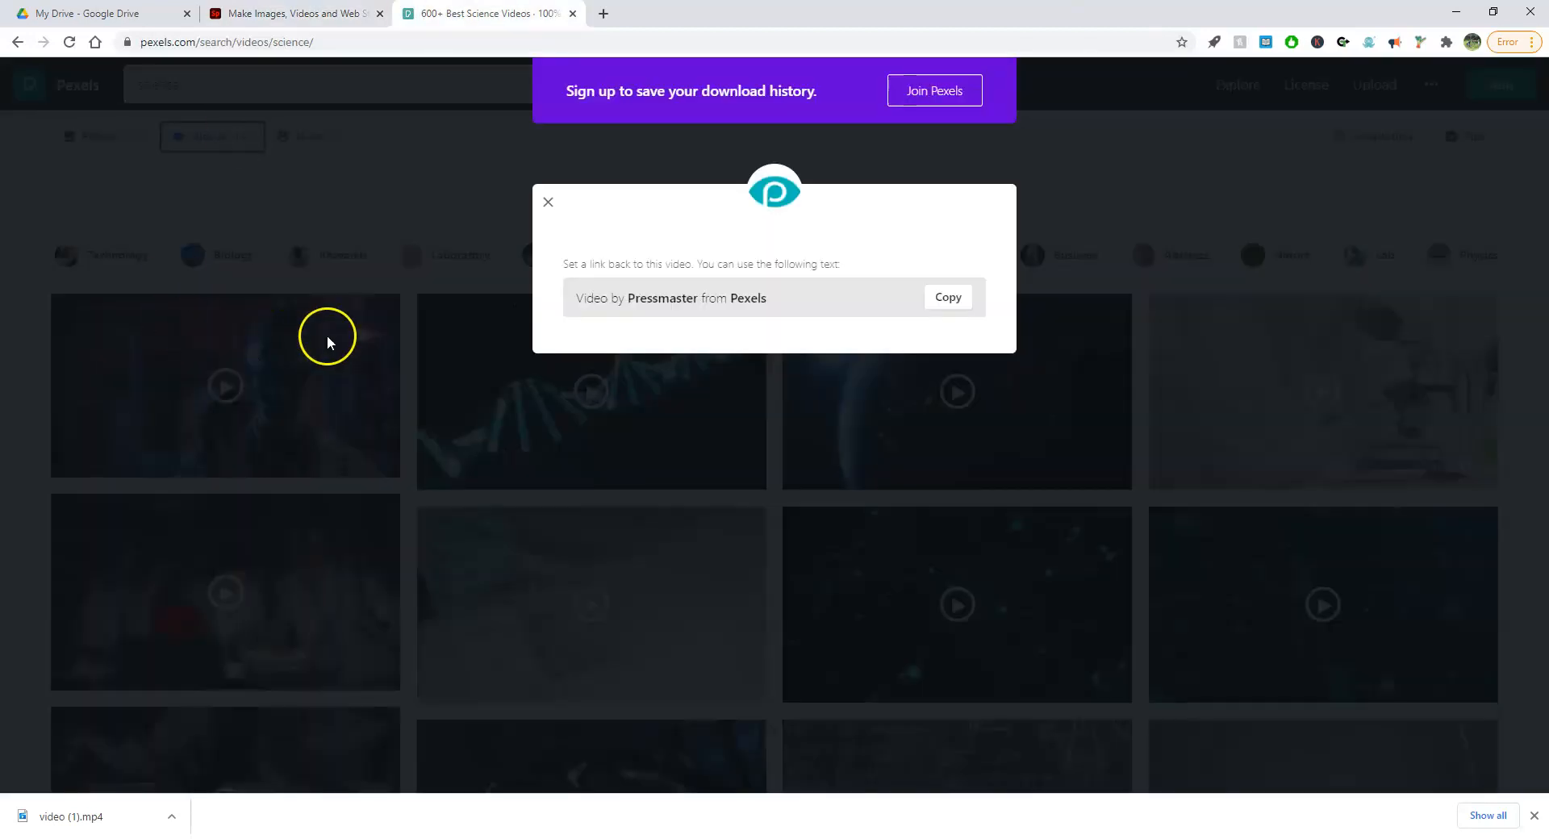
{"action": "left_click", "coordinate": [276, 346]}
{"action": "left_click", "coordinate": [101, 141]}
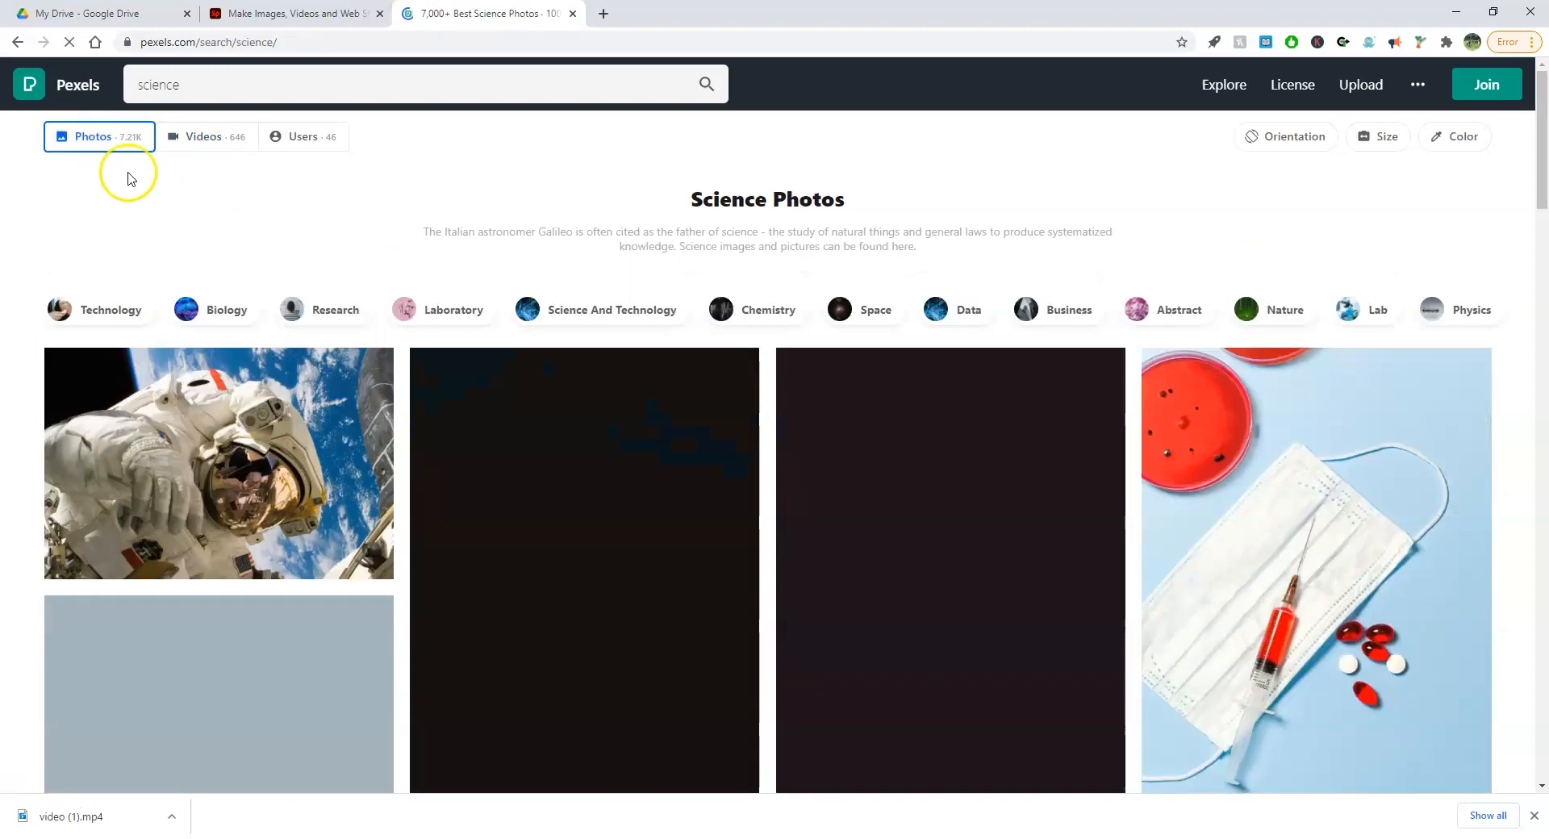
{"action": "left_click", "coordinate": [296, 14]}
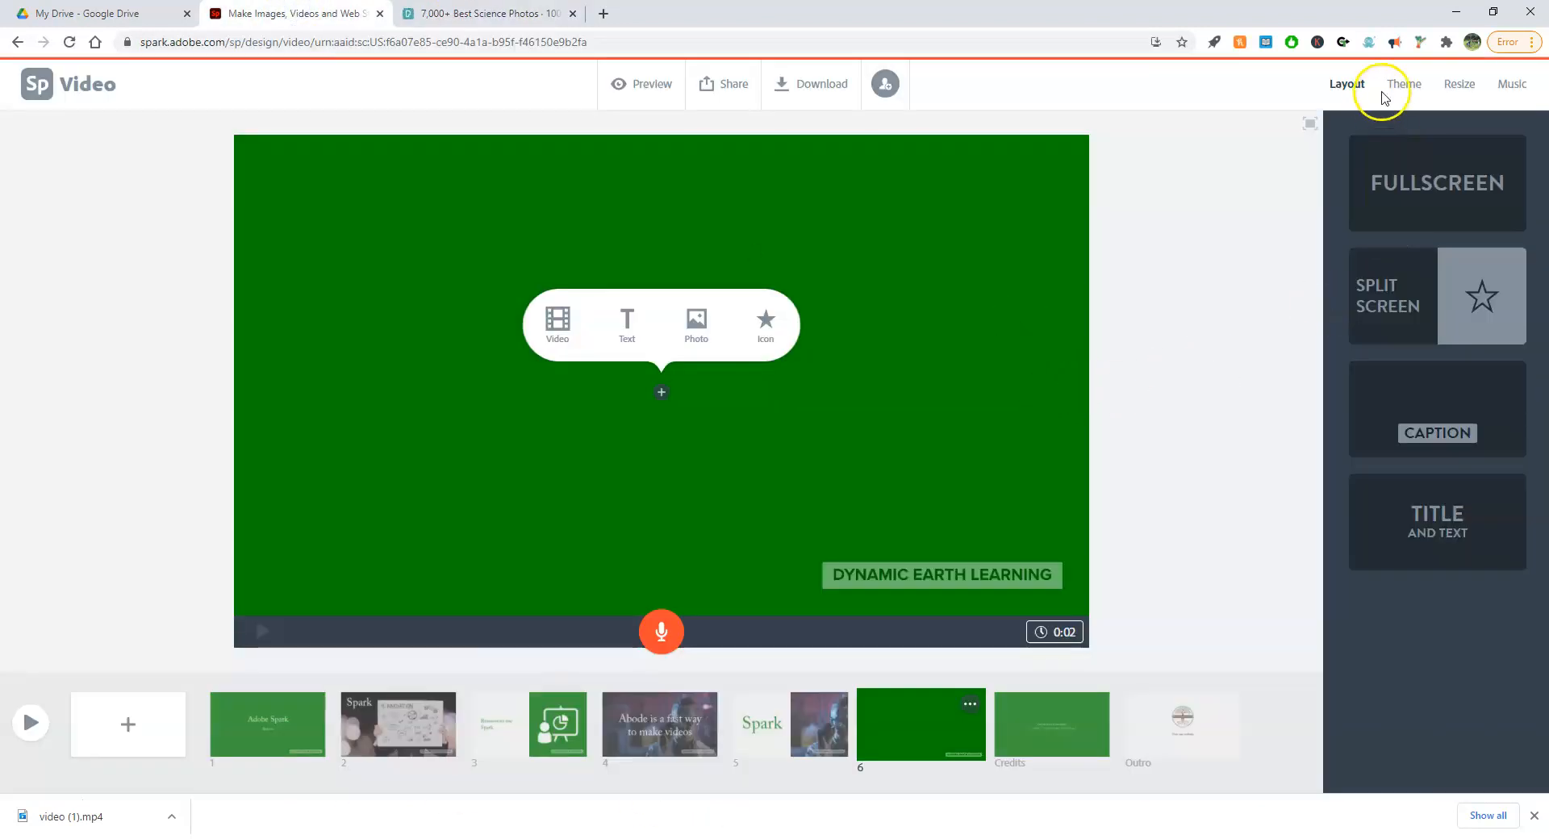
- Search Adobe Stock photos for "puppy" and place the sitting tricolour corgi puppy photo on slide 6
{"action": "left_click", "coordinate": [697, 321]}
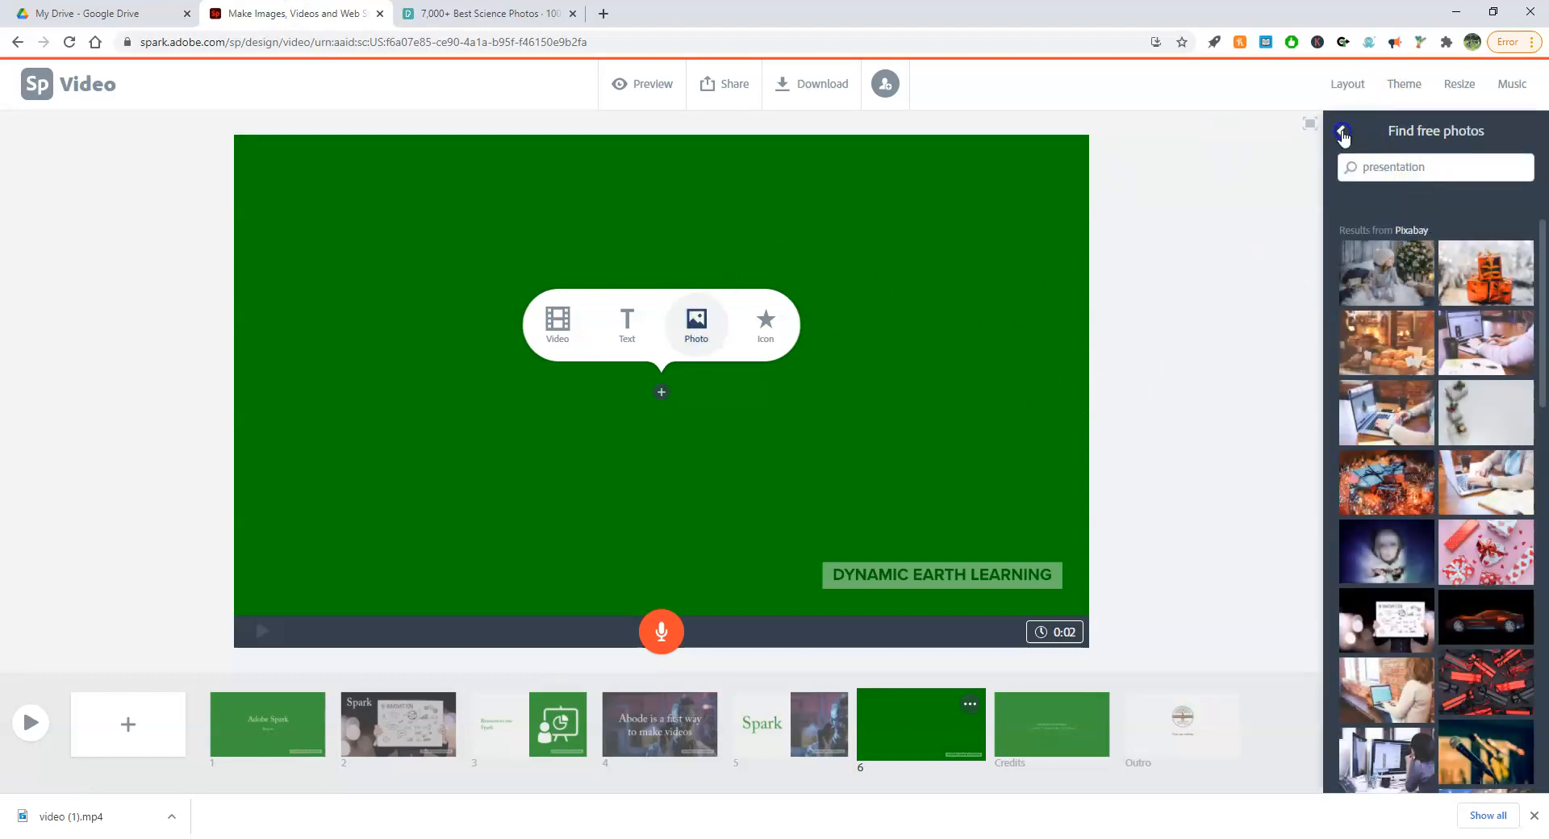
{"action": "left_click", "coordinate": [1343, 132]}
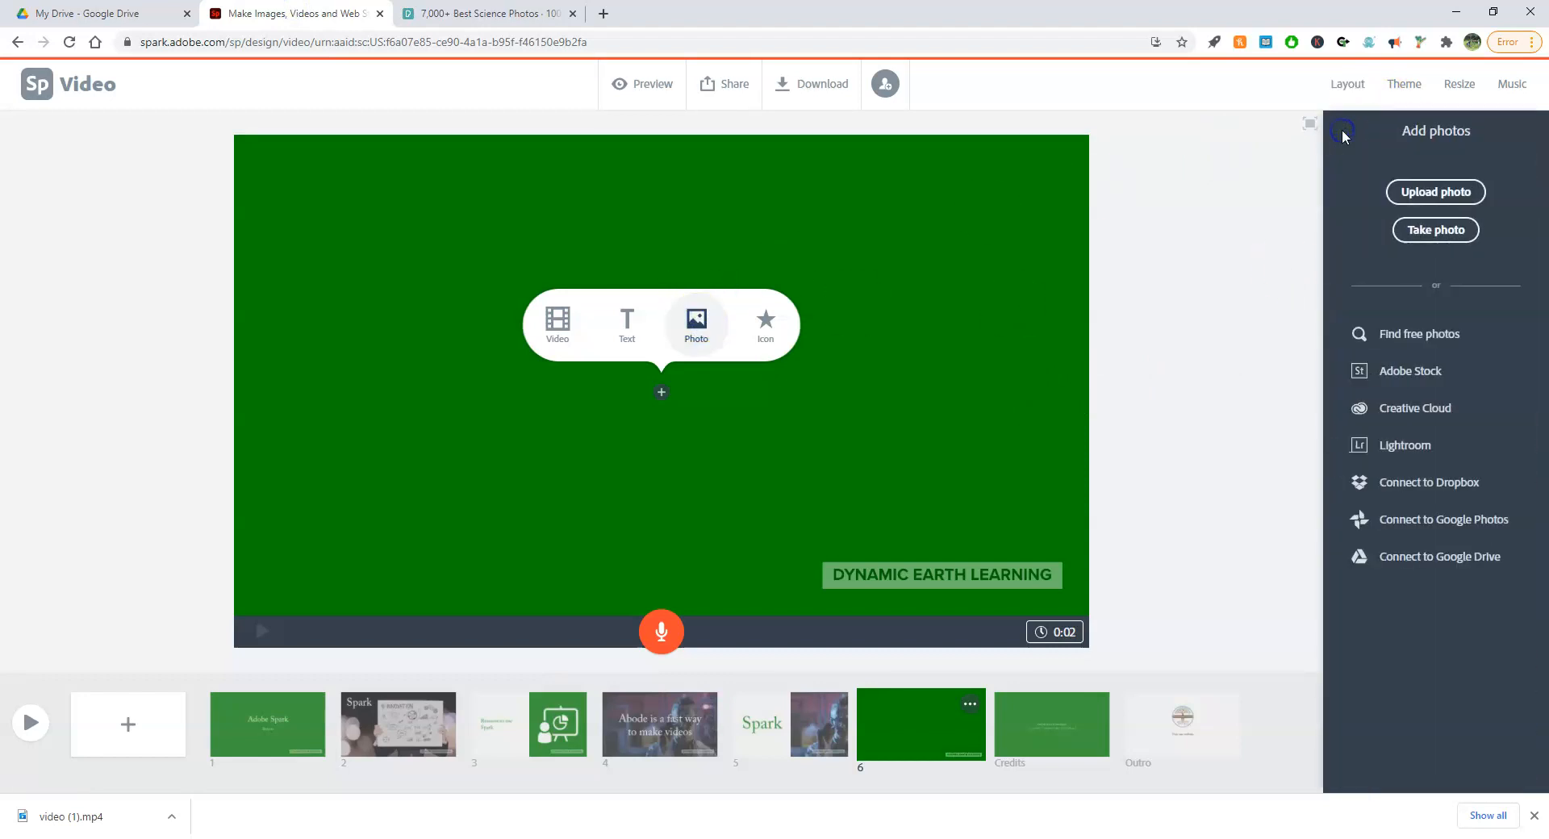
{"action": "left_click", "coordinate": [1444, 376]}
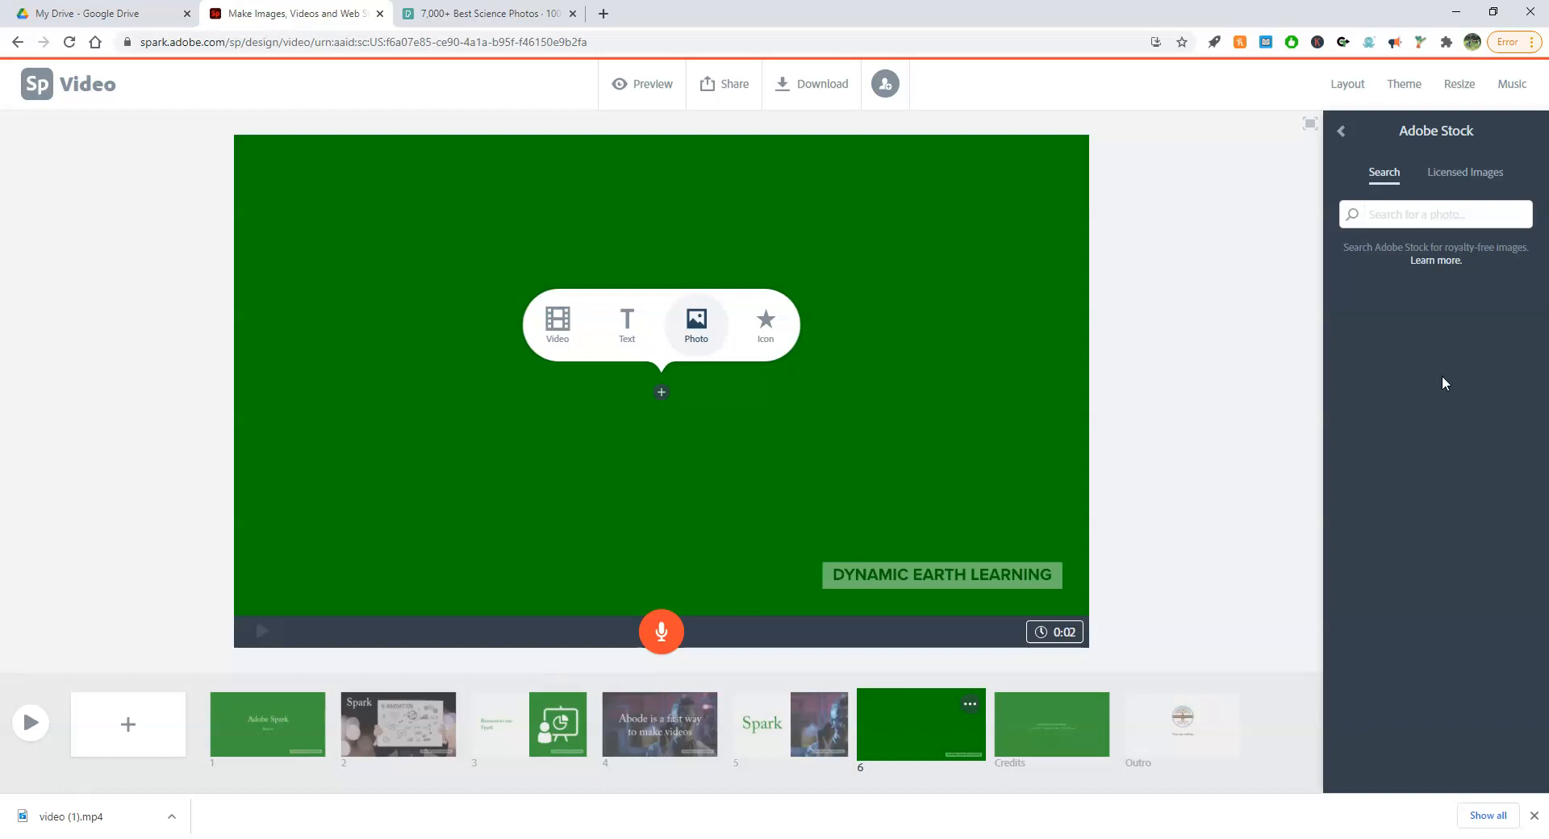
{"action": "type", "text": "puppy"}
{"action": "key", "text": "Return"}
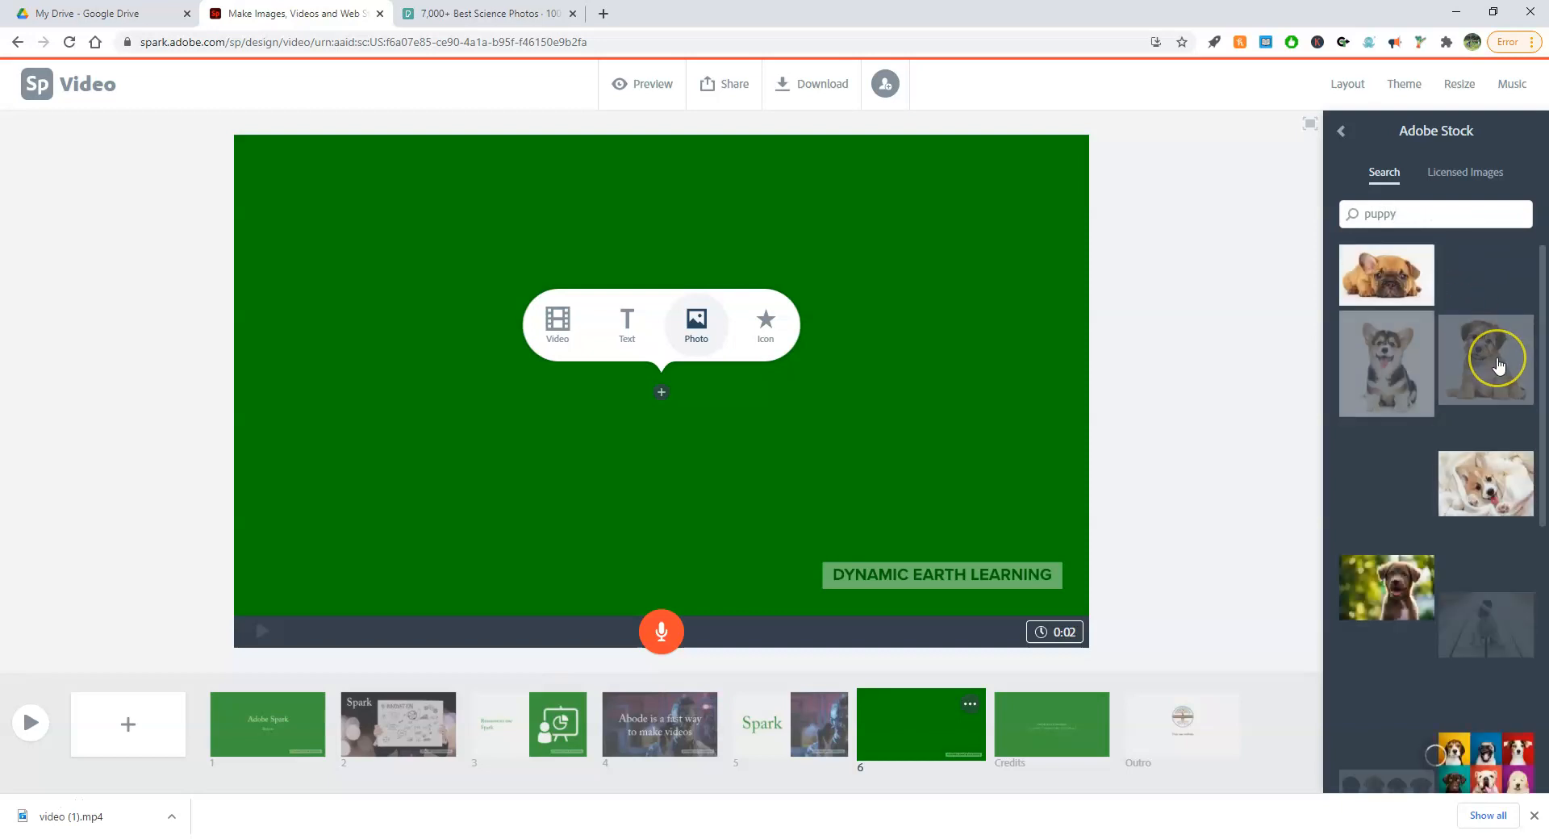
{"action": "left_click", "coordinate": [1392, 371]}
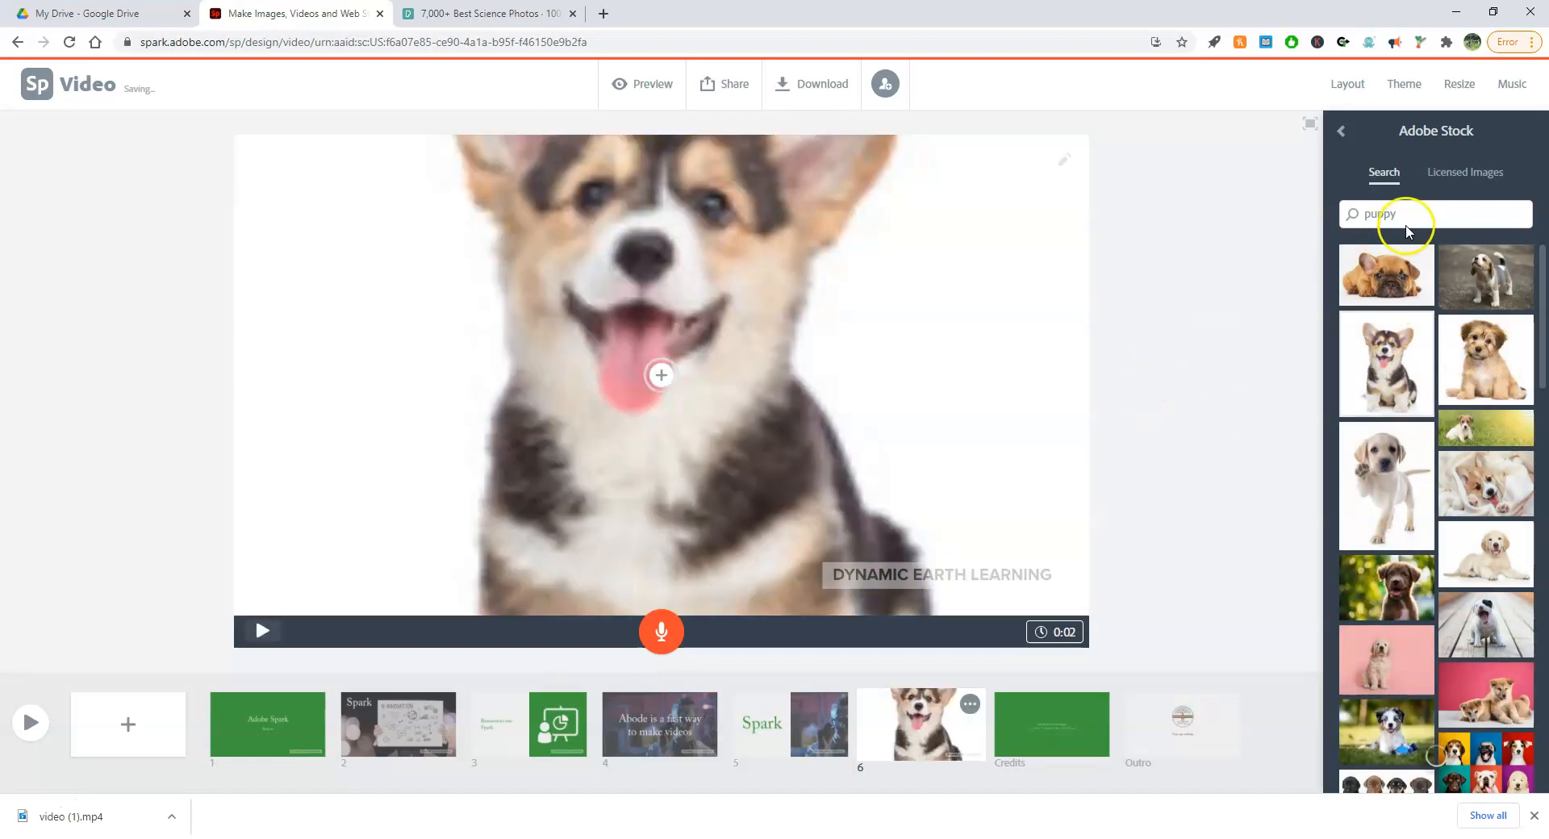
- Check the licensed Adobe Stock images, then return to the list of available photo sources
{"action": "left_click", "coordinate": [1463, 172]}
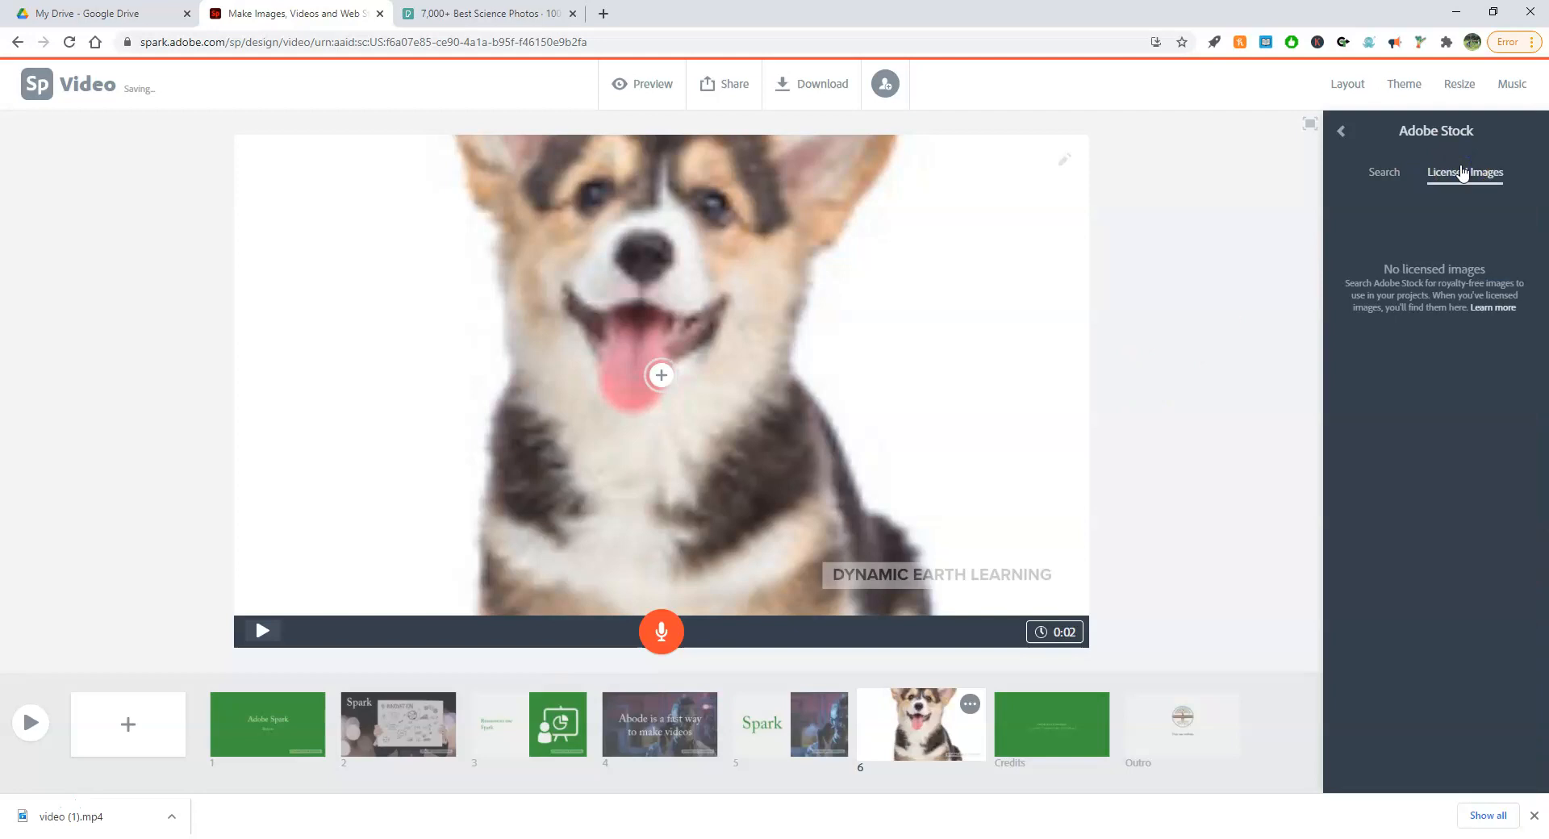
{"action": "left_click", "coordinate": [1380, 172]}
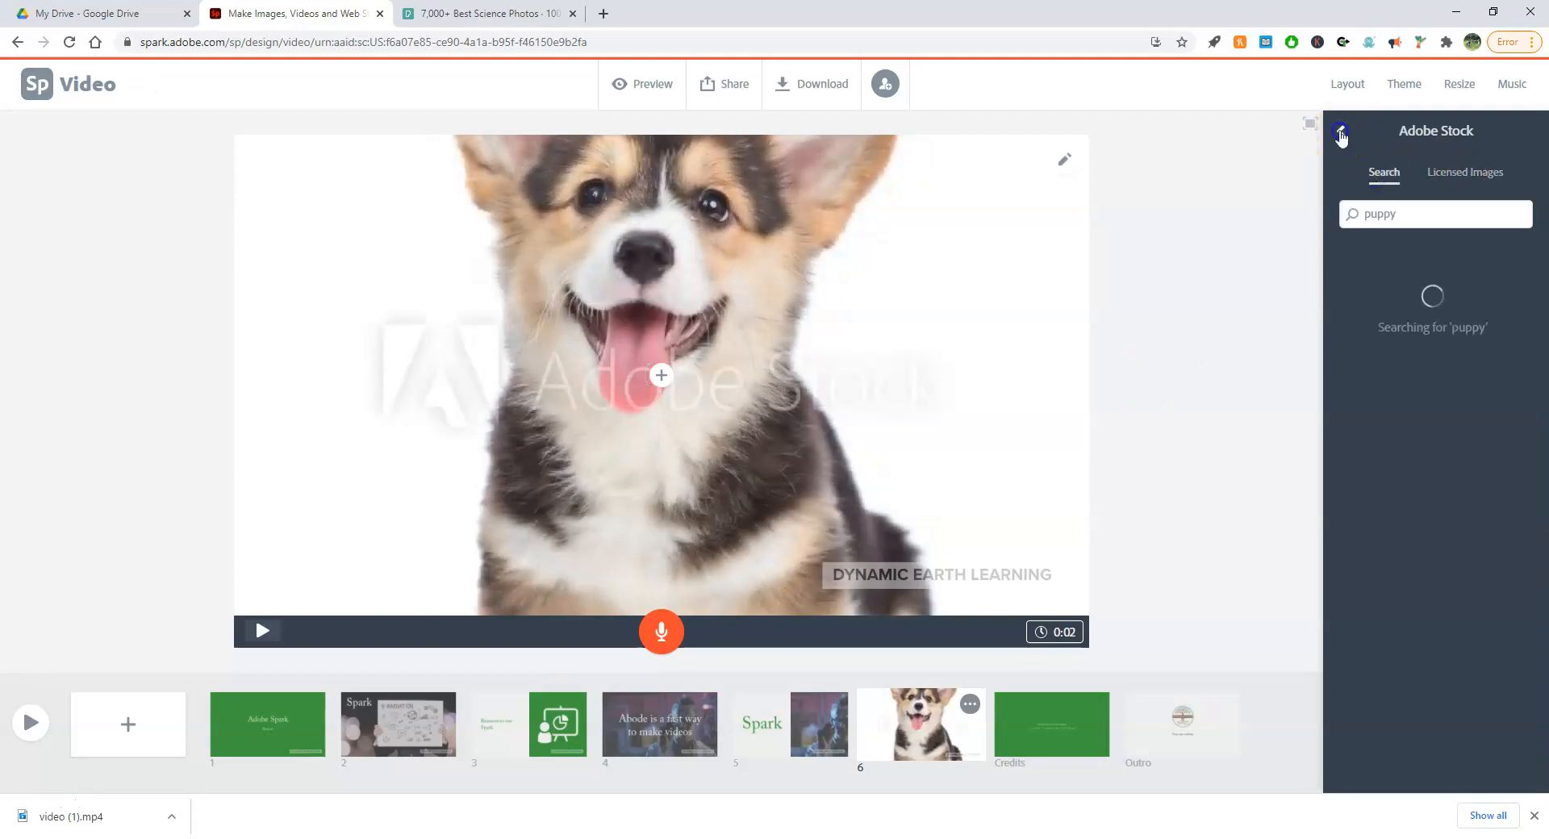
{"action": "left_click", "coordinate": [1340, 131]}
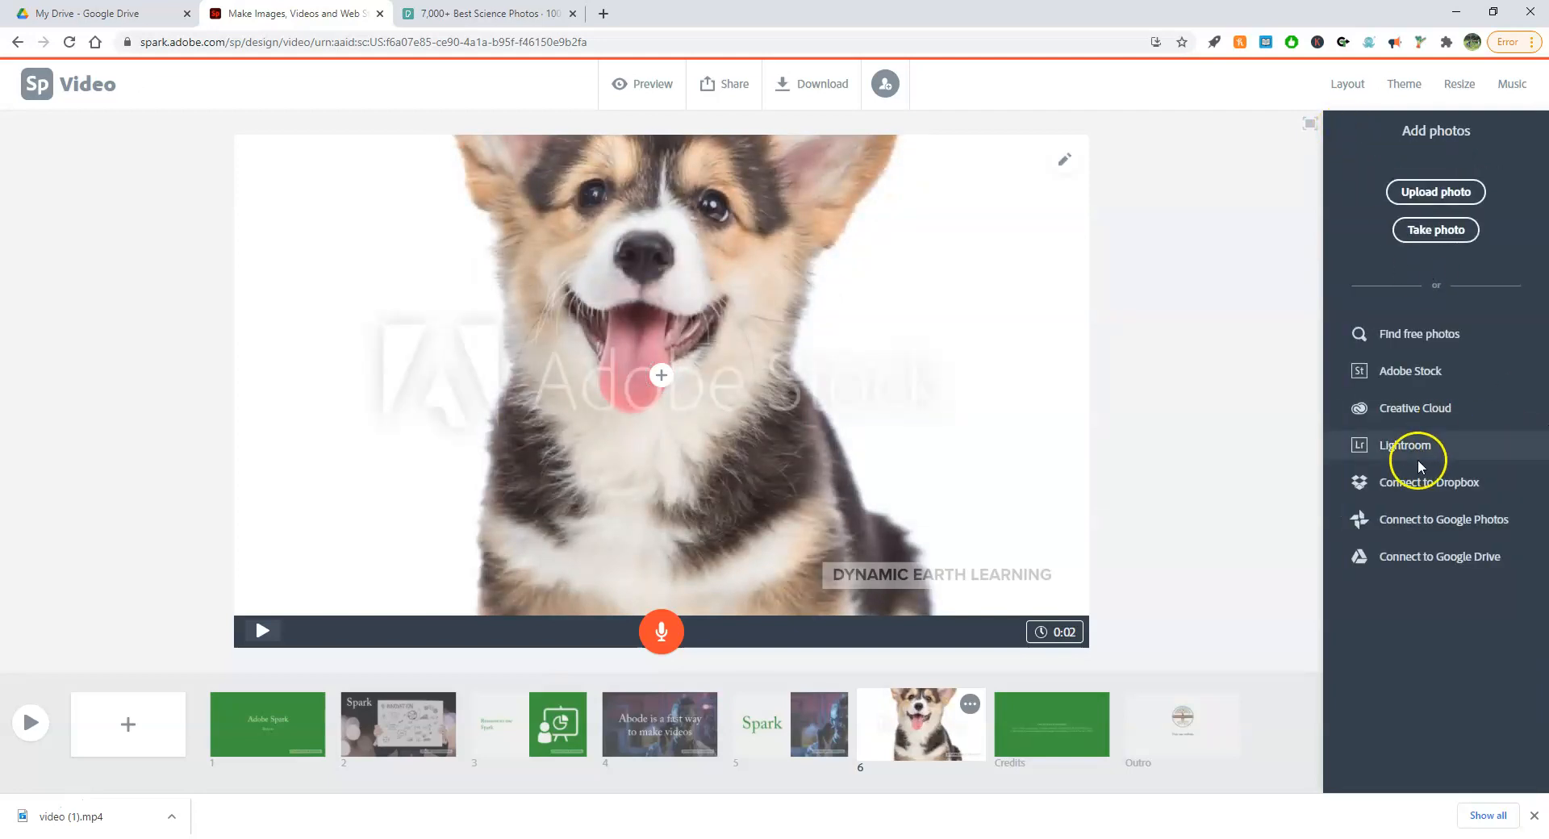
{"action": "left_click", "coordinate": [1425, 487]}
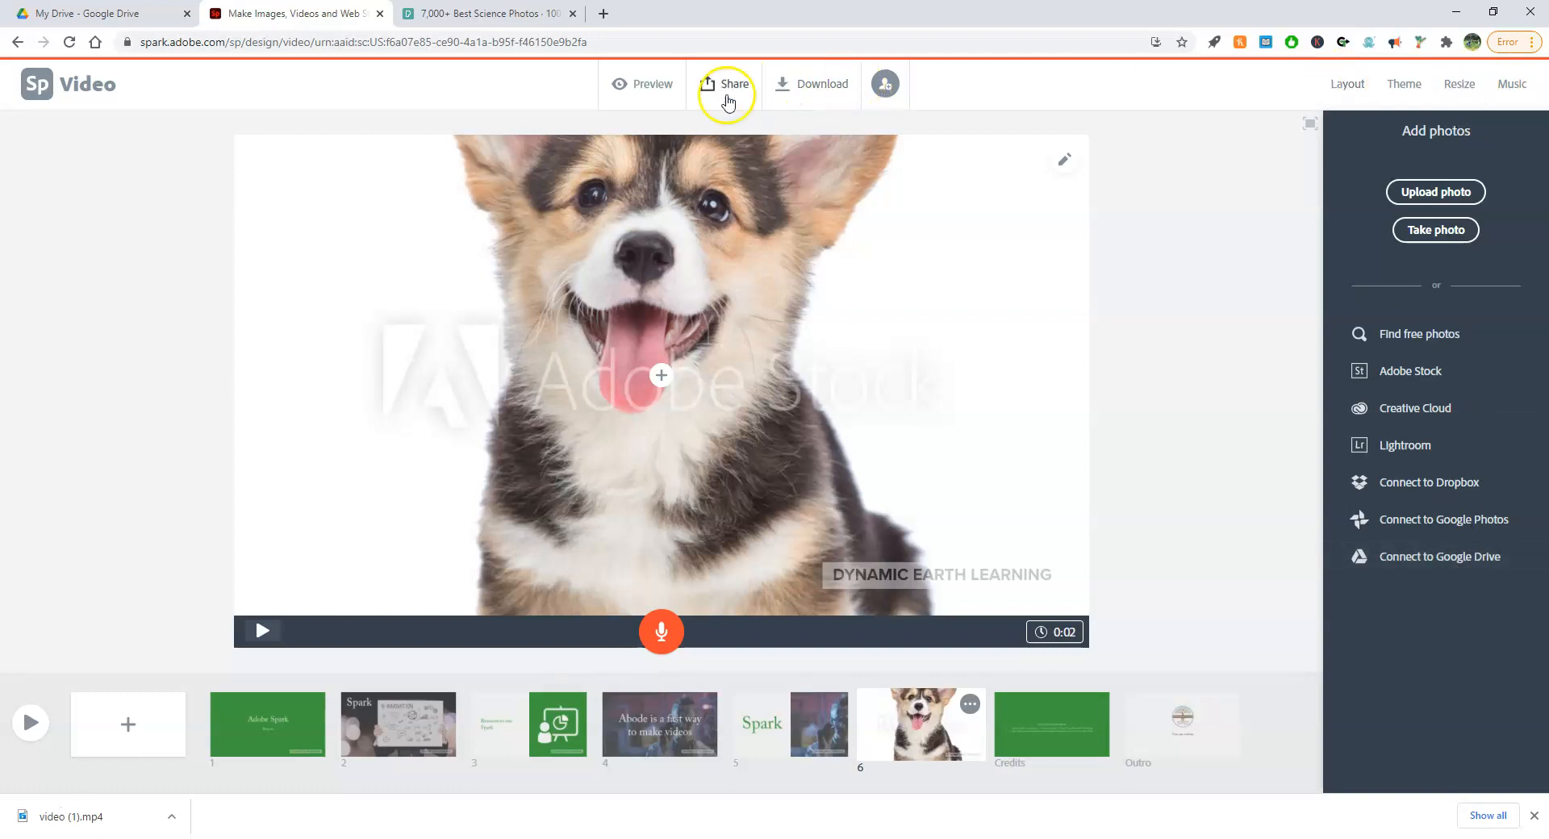
- Preview the video twice, rewinding to the beginning and playing the opening title slide, and close the preview
{"action": "left_click", "coordinate": [638, 86]}
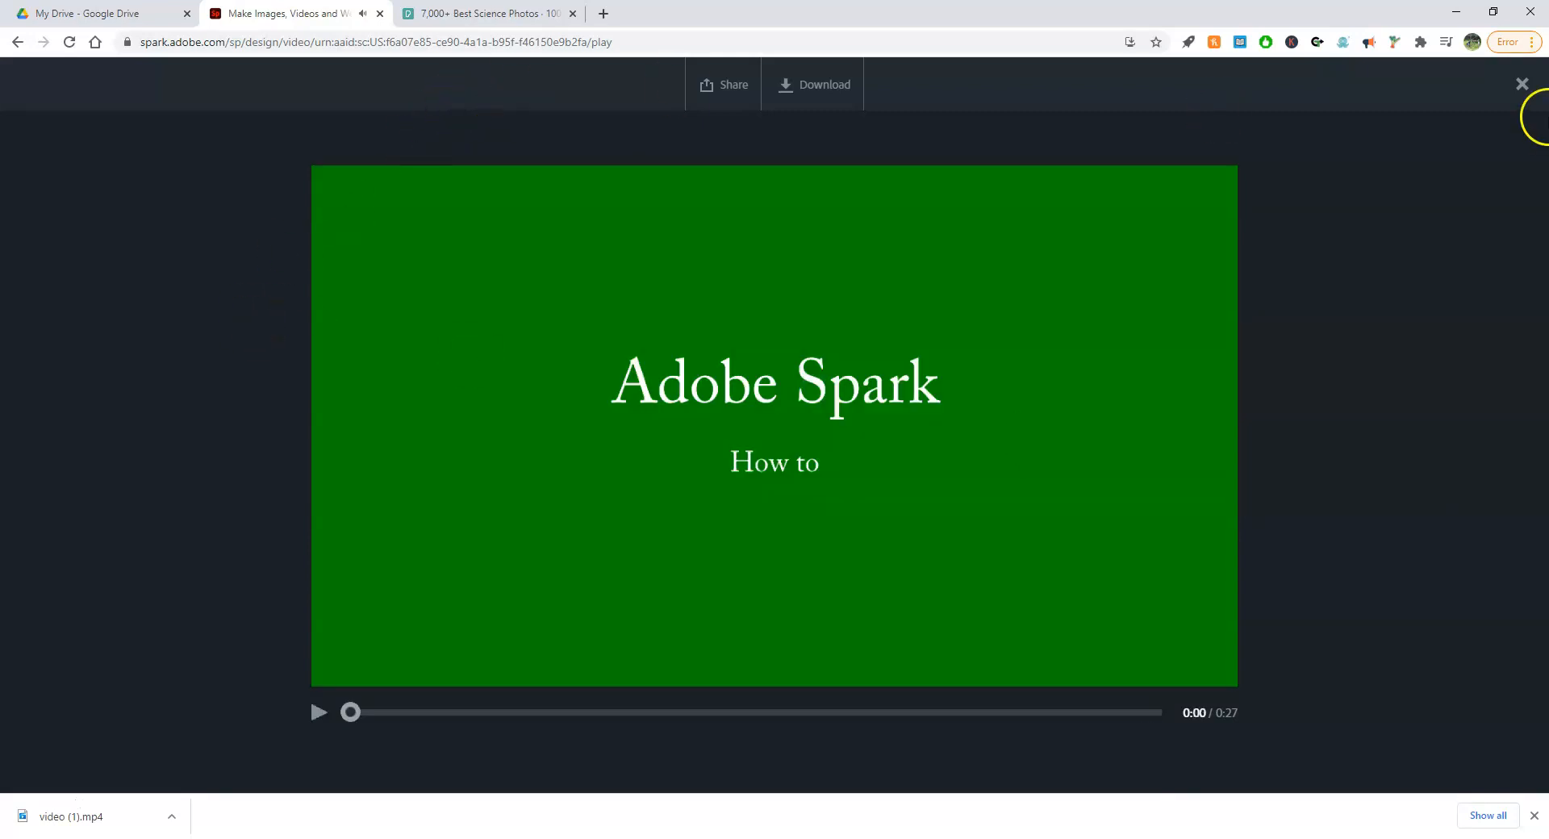
{"action": "left_click", "coordinate": [1518, 92]}
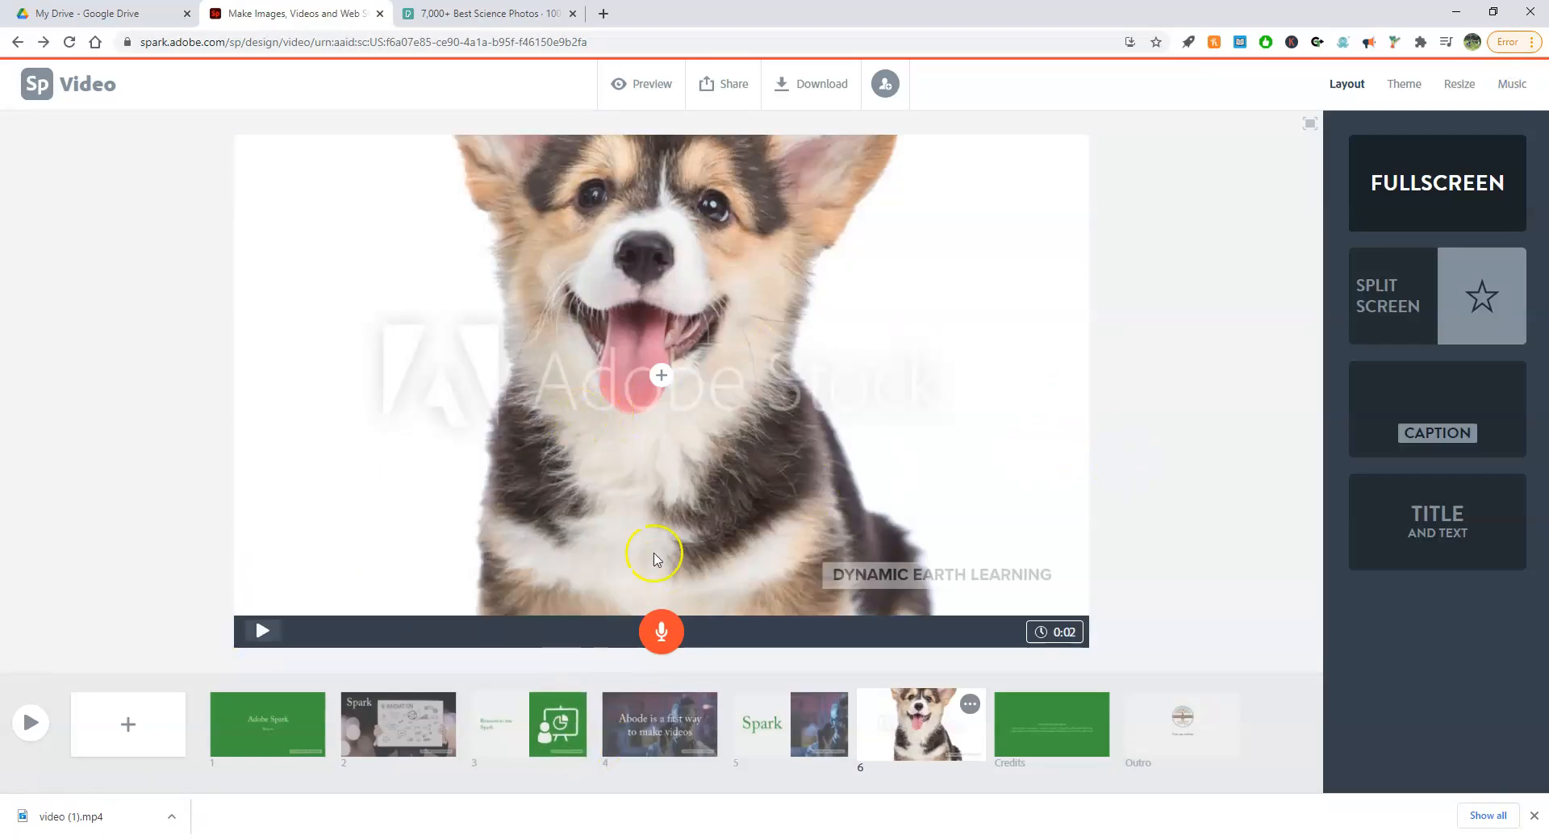
{"action": "left_click", "coordinate": [646, 85]}
{"action": "left_click", "coordinate": [322, 716]}
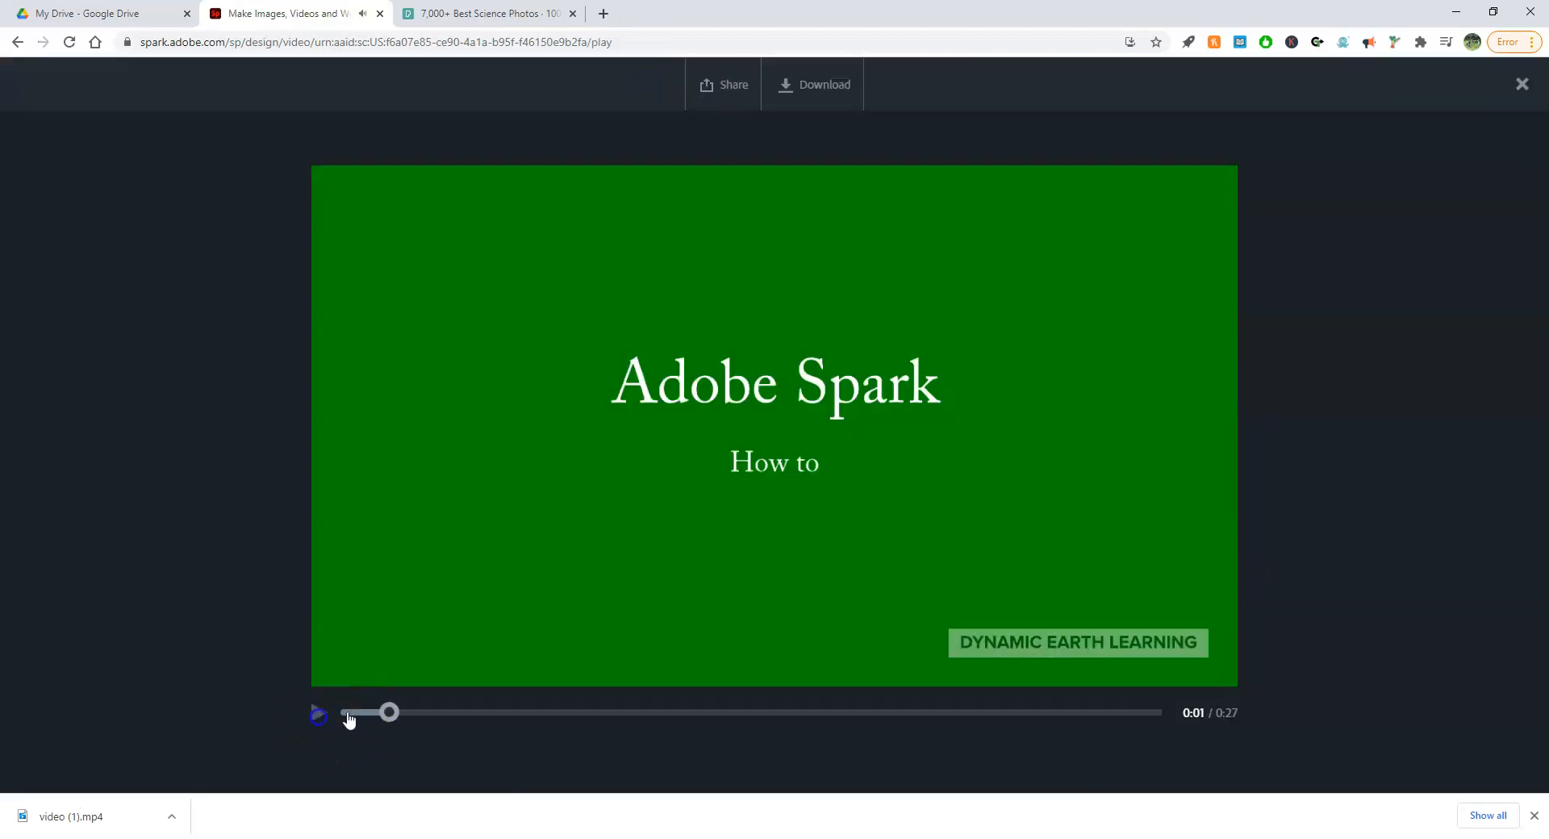
{"action": "left_click_drag", "start_coordinate": [387, 714], "coordinate": [350, 714]}
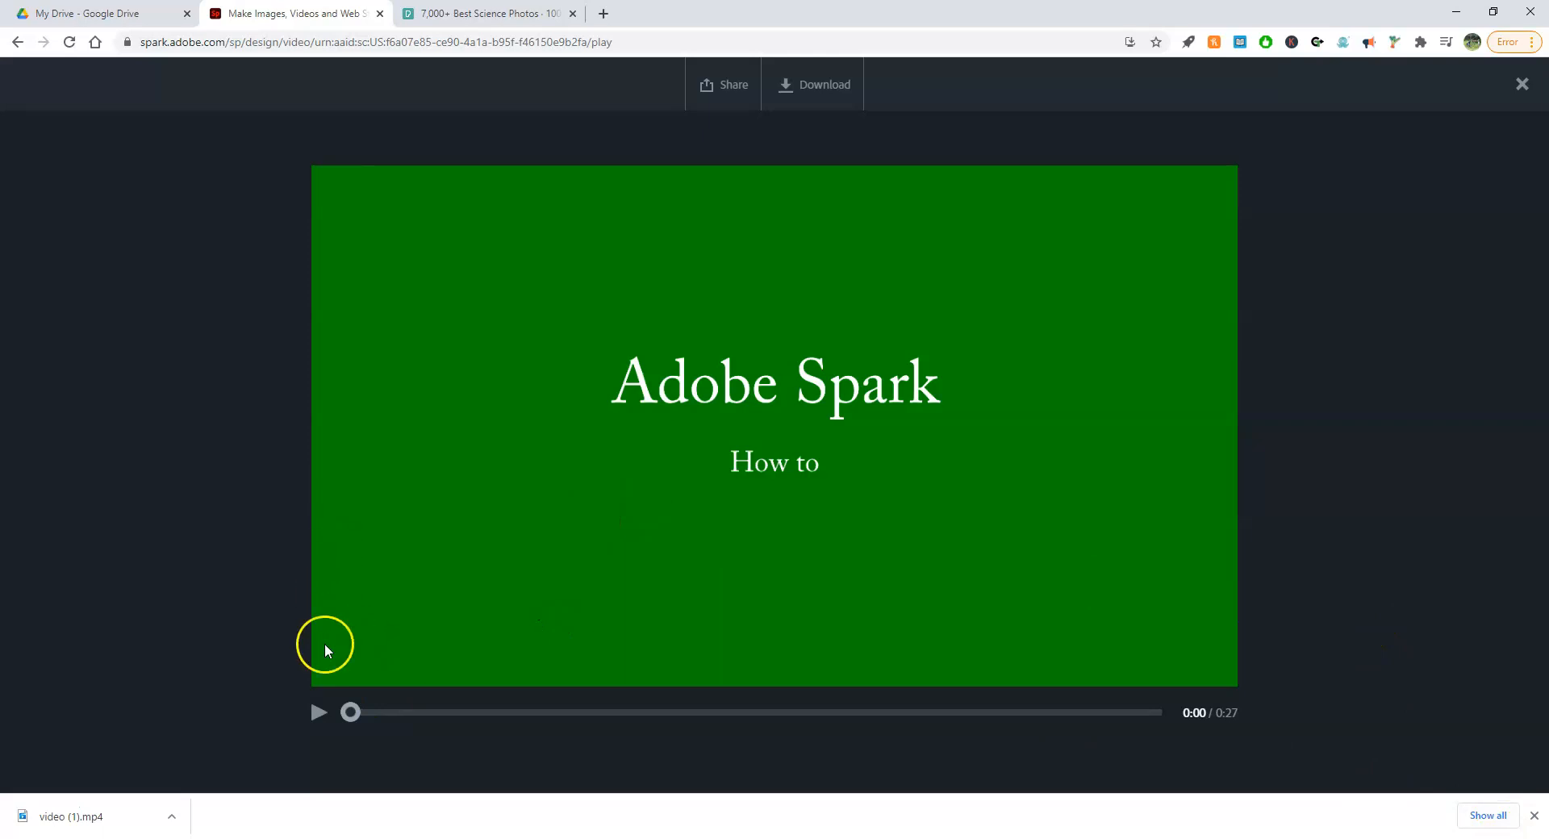
{"action": "left_click", "coordinate": [320, 713]}
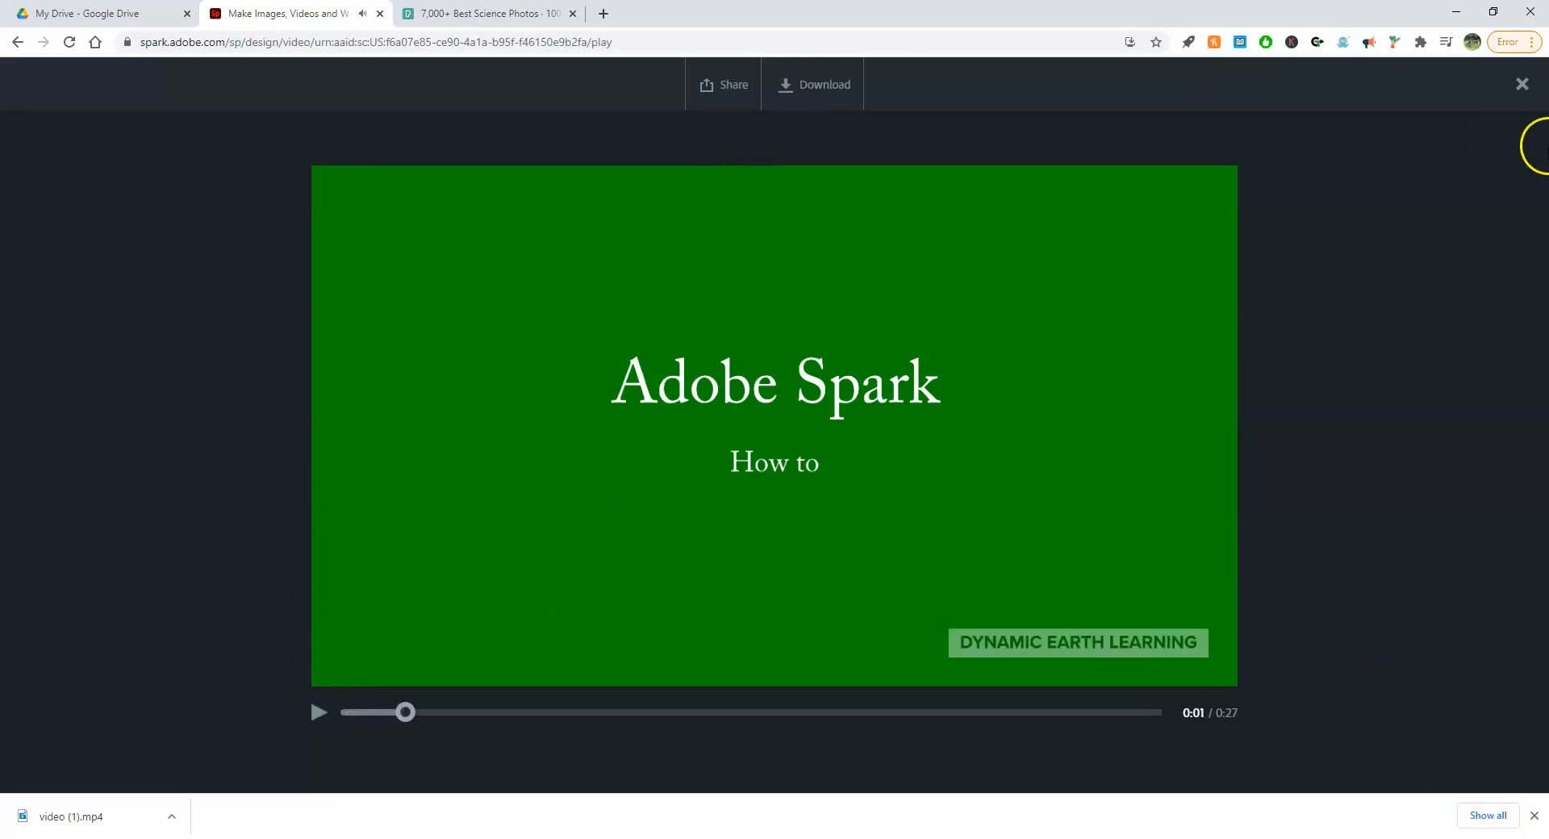
{"action": "left_click", "coordinate": [1523, 84]}
- Turn off the video's background music and preview the video without it through to slide 5
{"action": "left_click", "coordinate": [1511, 85]}
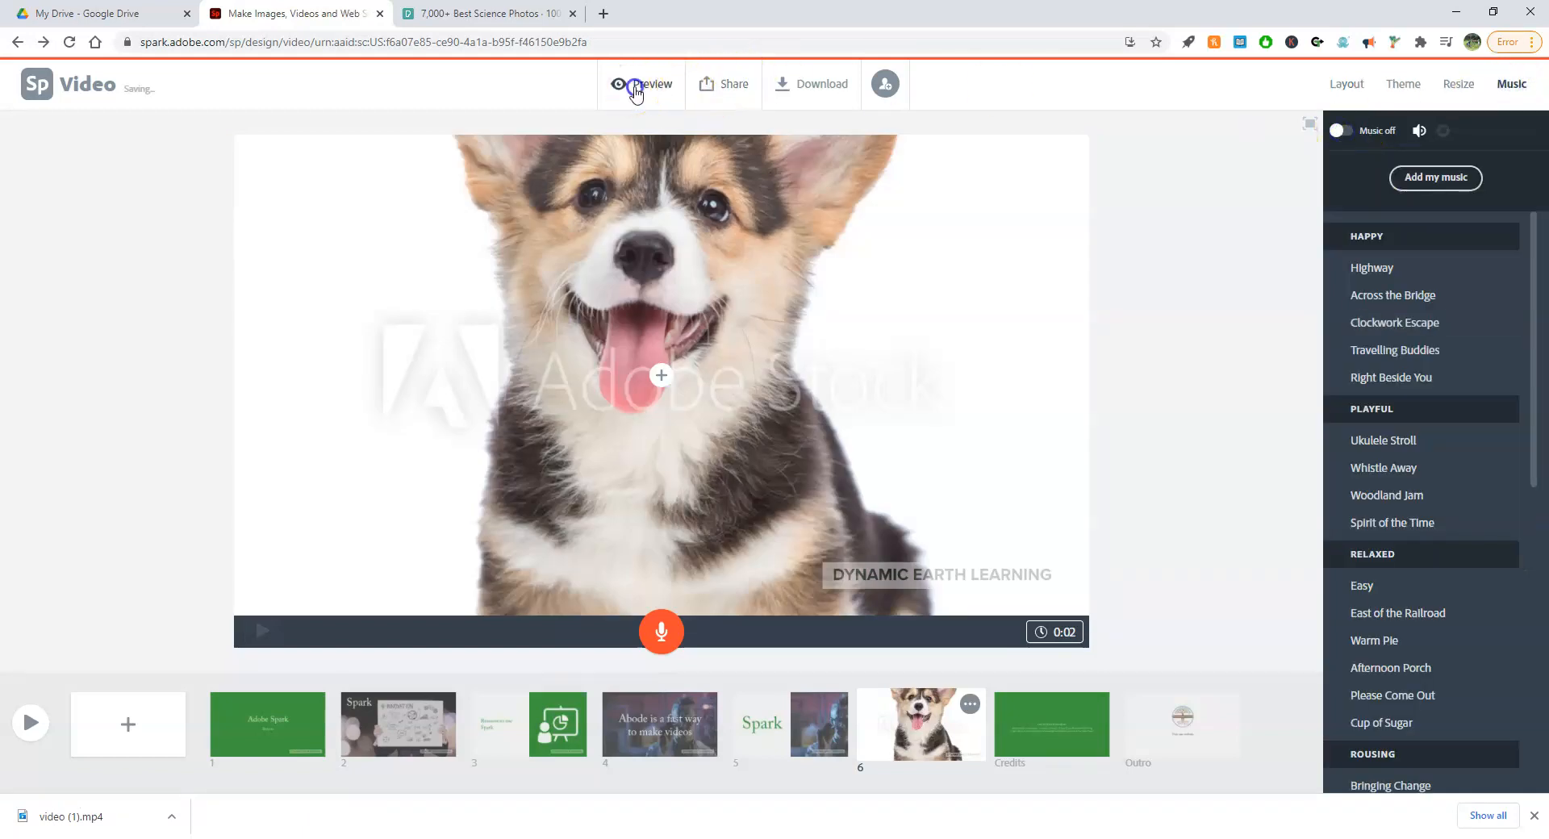
{"action": "left_click", "coordinate": [635, 84]}
{"action": "left_click", "coordinate": [318, 712]}
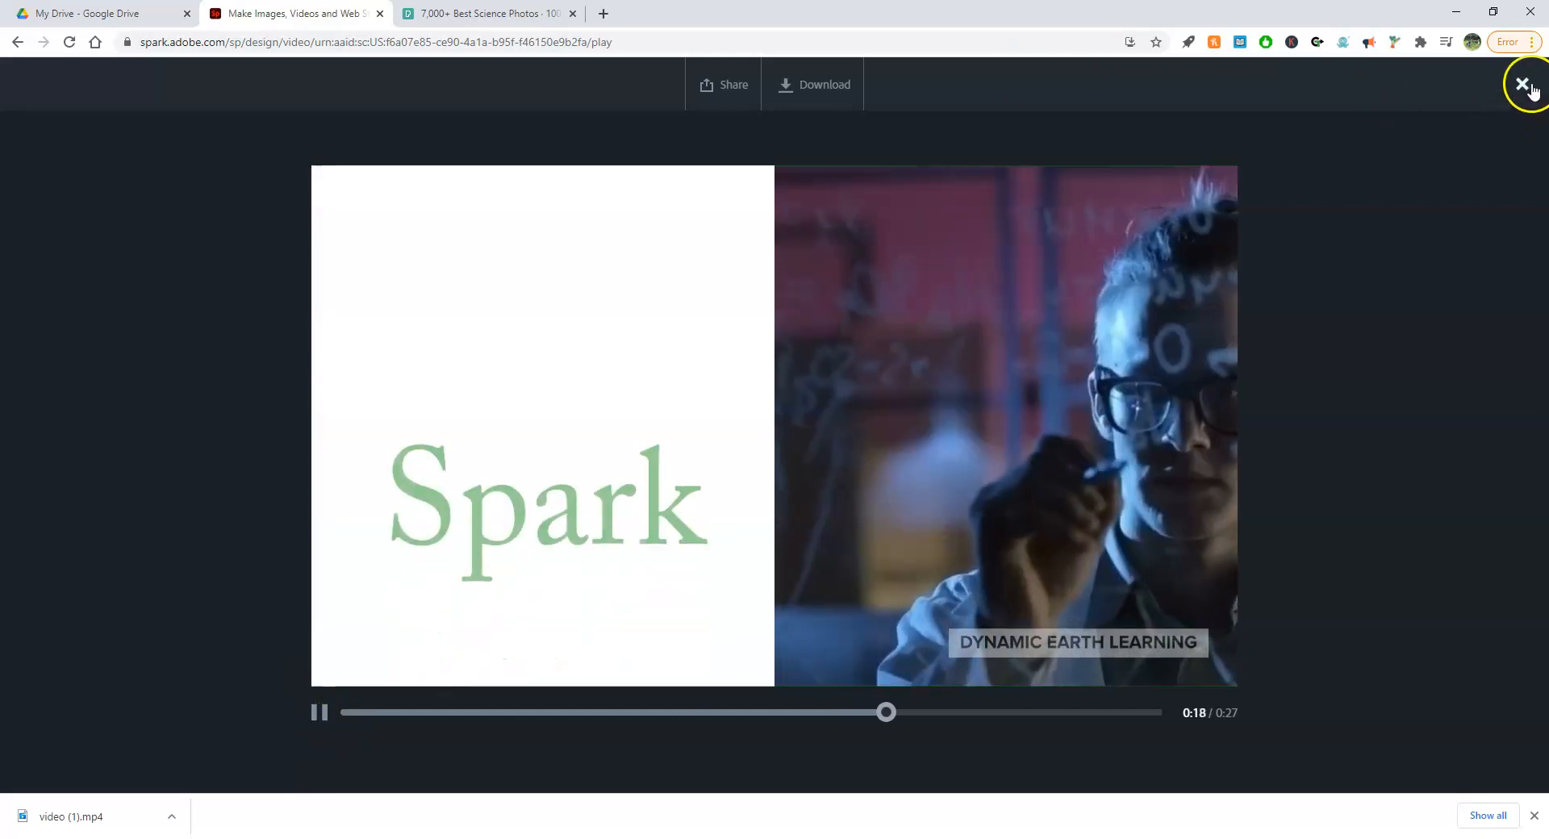
{"action": "left_click", "coordinate": [1522, 83]}
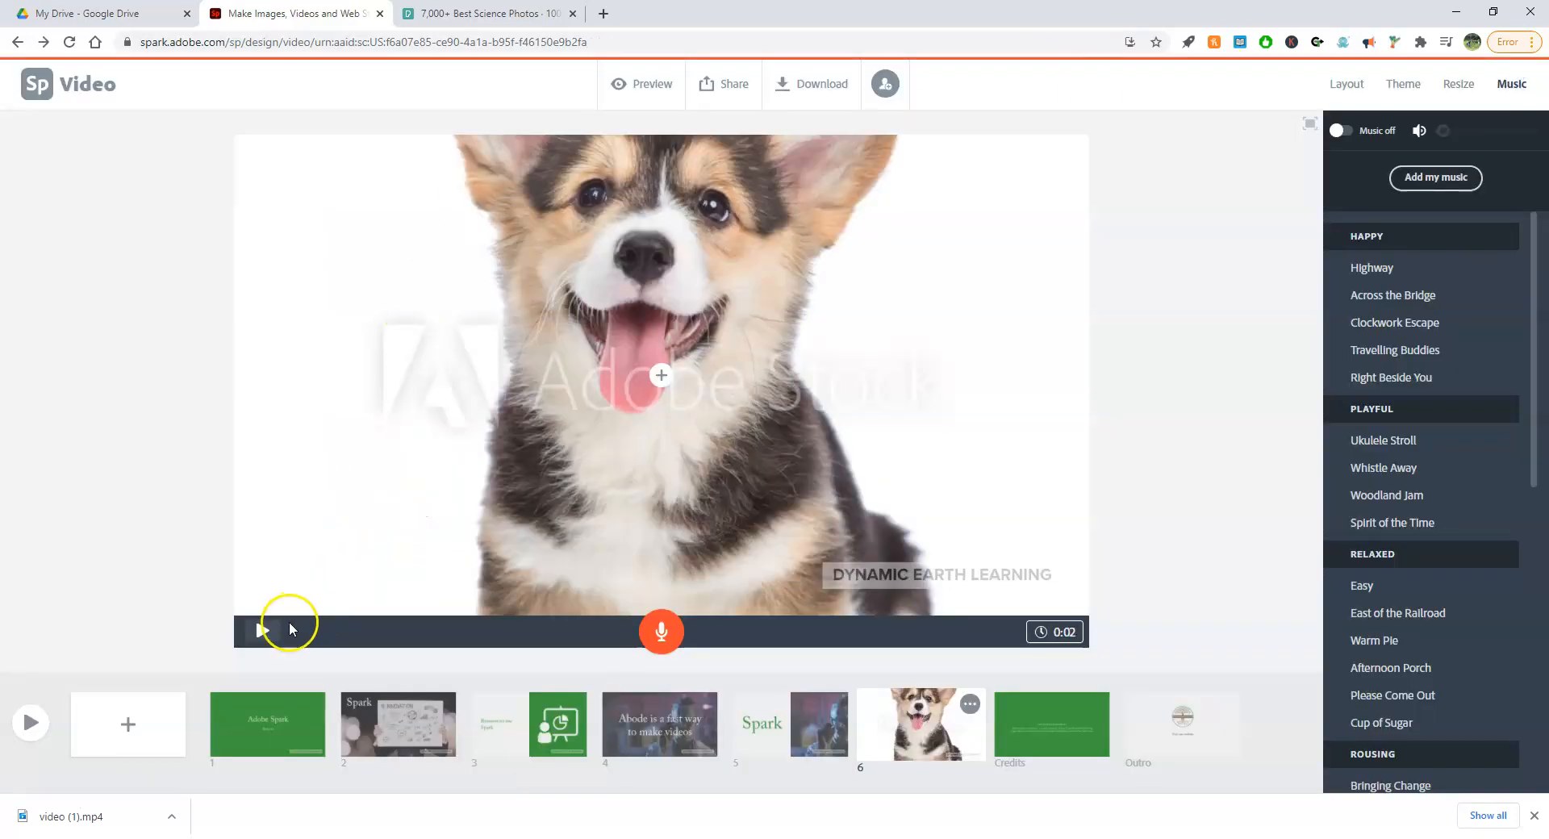
- Check the duration settings of slides 2 and 4
{"action": "left_click", "coordinate": [347, 715]}
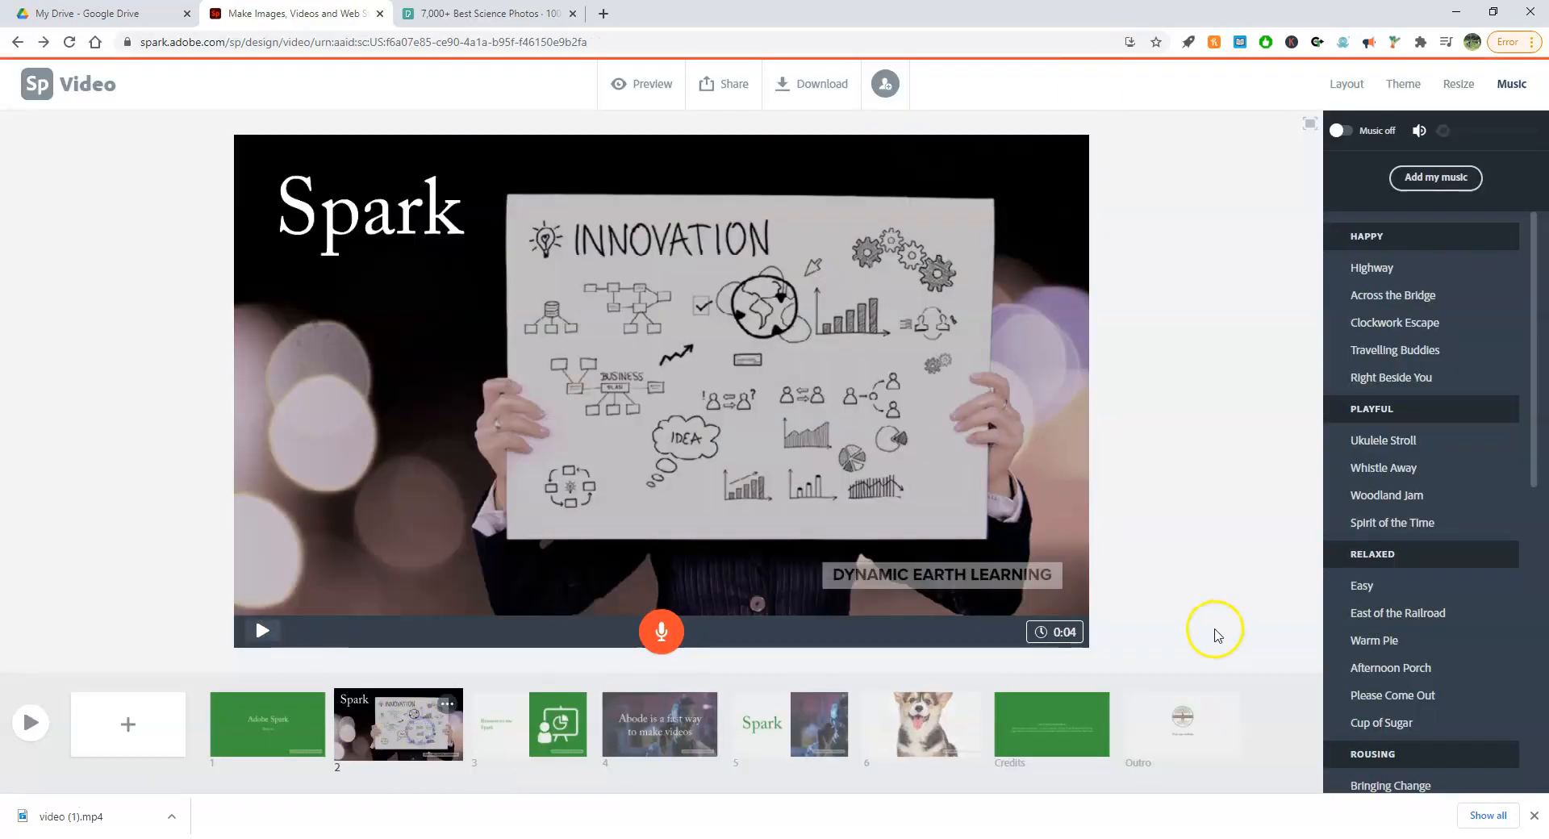
{"action": "left_click", "coordinate": [1075, 640]}
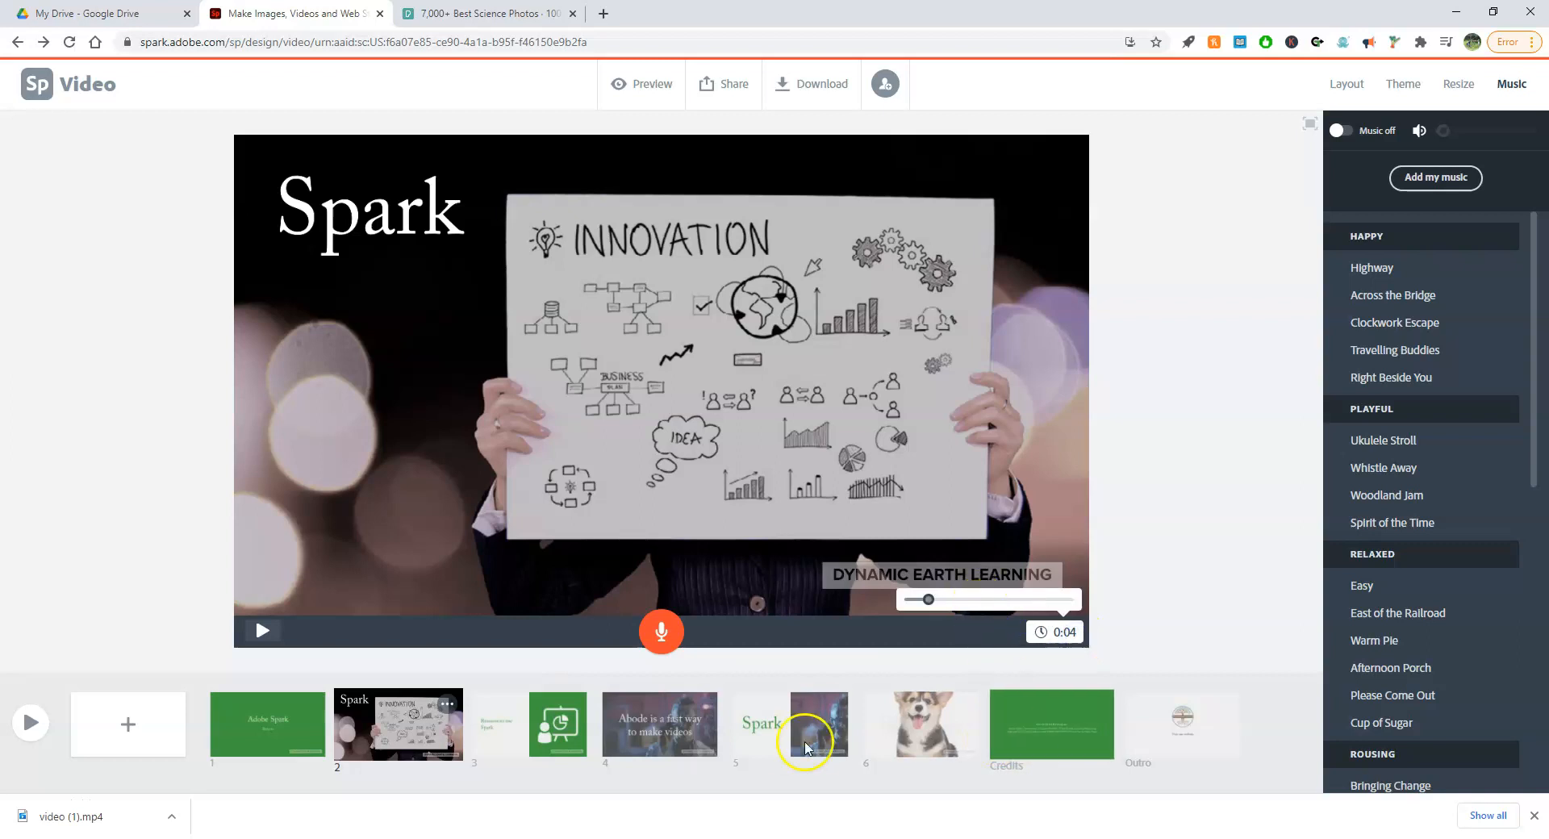
{"action": "left_click", "coordinate": [643, 736]}
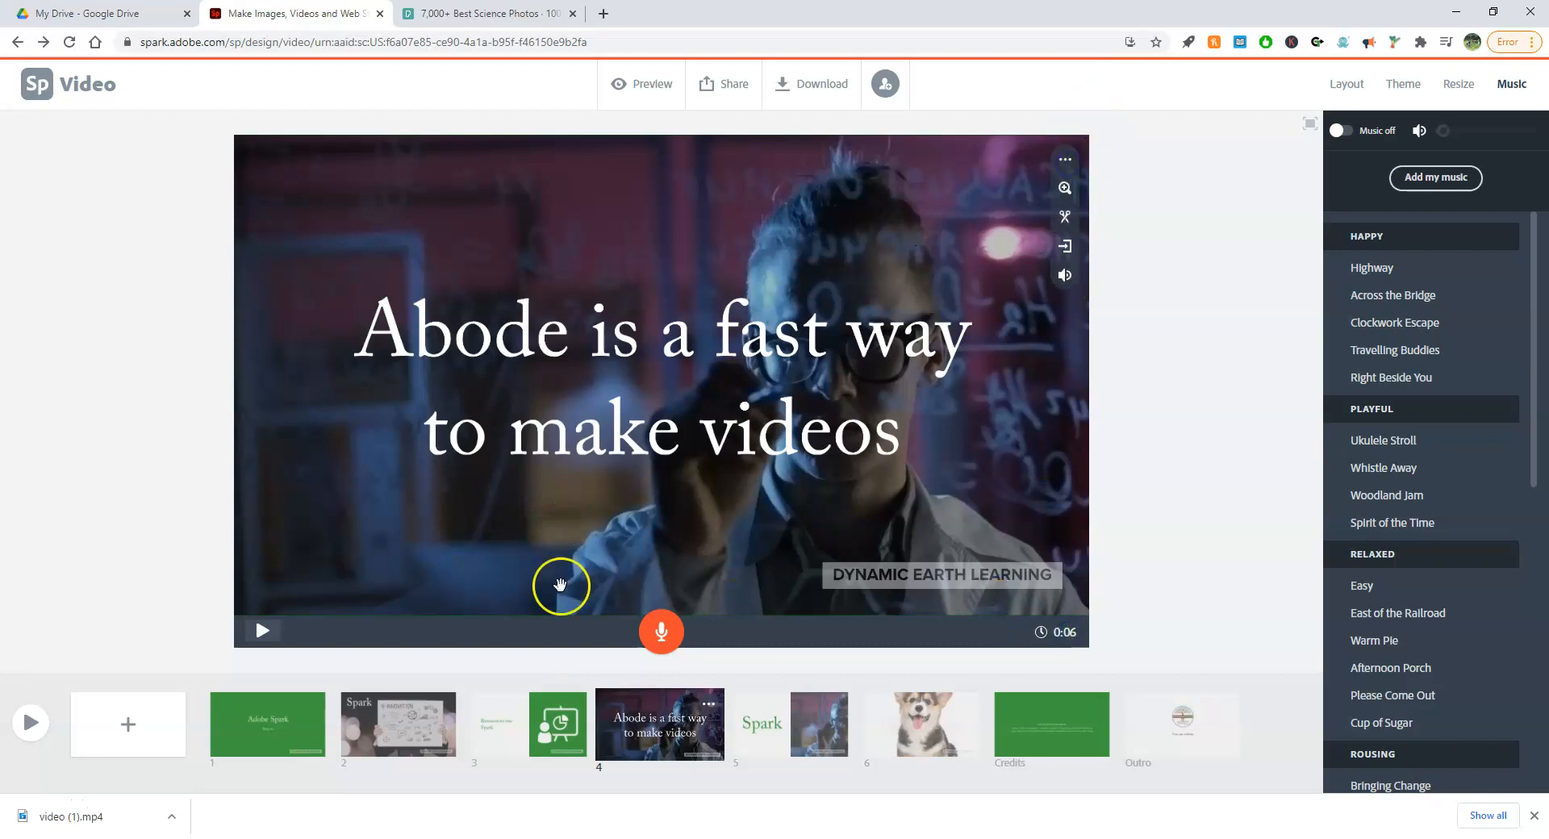
- Set the duration of slide 3 to 19 seconds and return to slide 4
{"action": "left_click", "coordinate": [539, 722]}
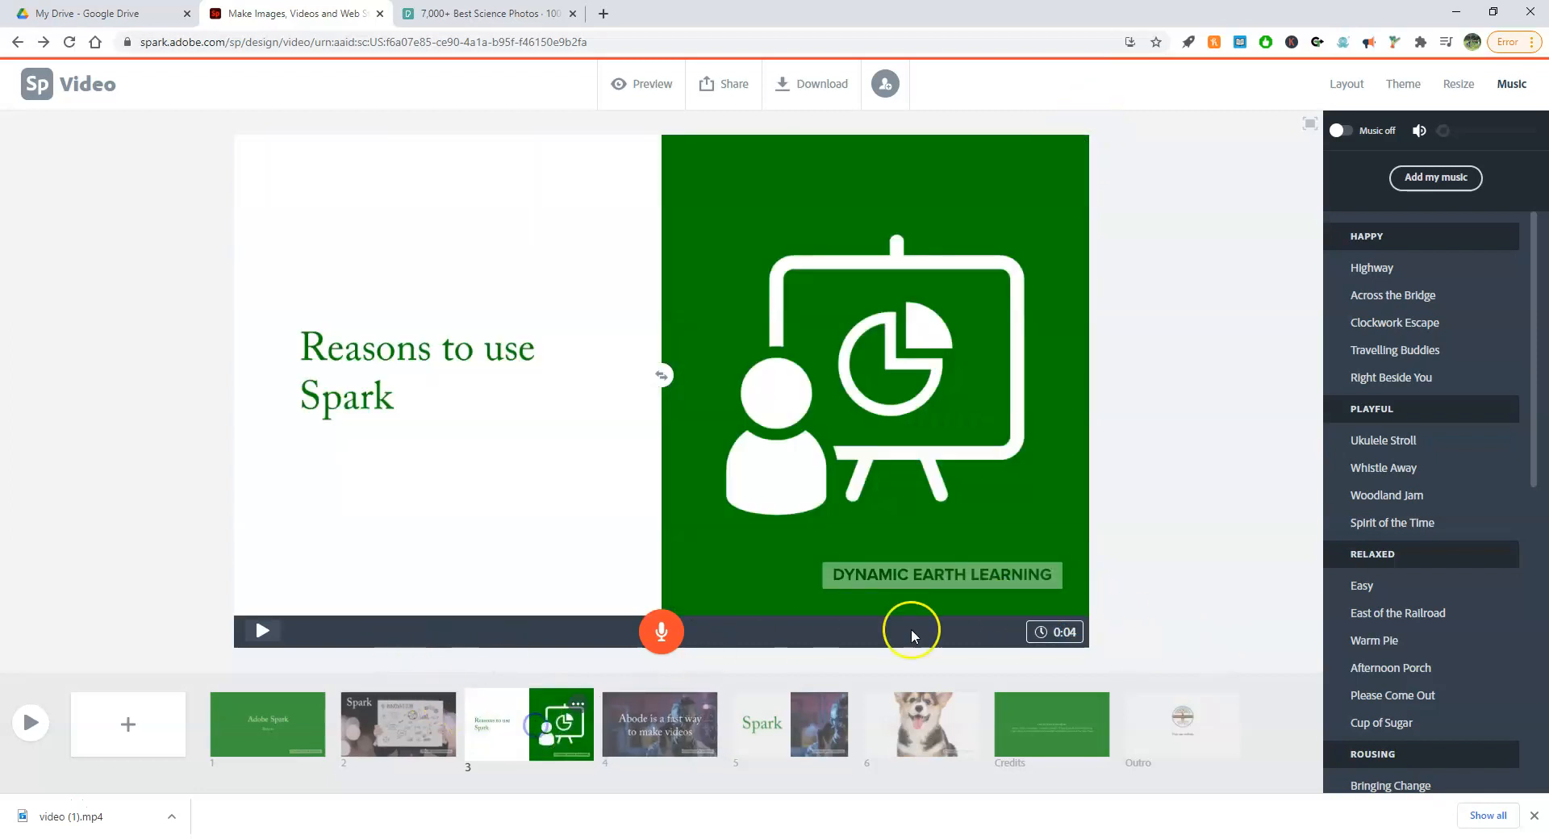
{"action": "left_click", "coordinate": [1056, 631]}
{"action": "left_click_drag", "start_coordinate": [920, 598], "coordinate": [1007, 598]}
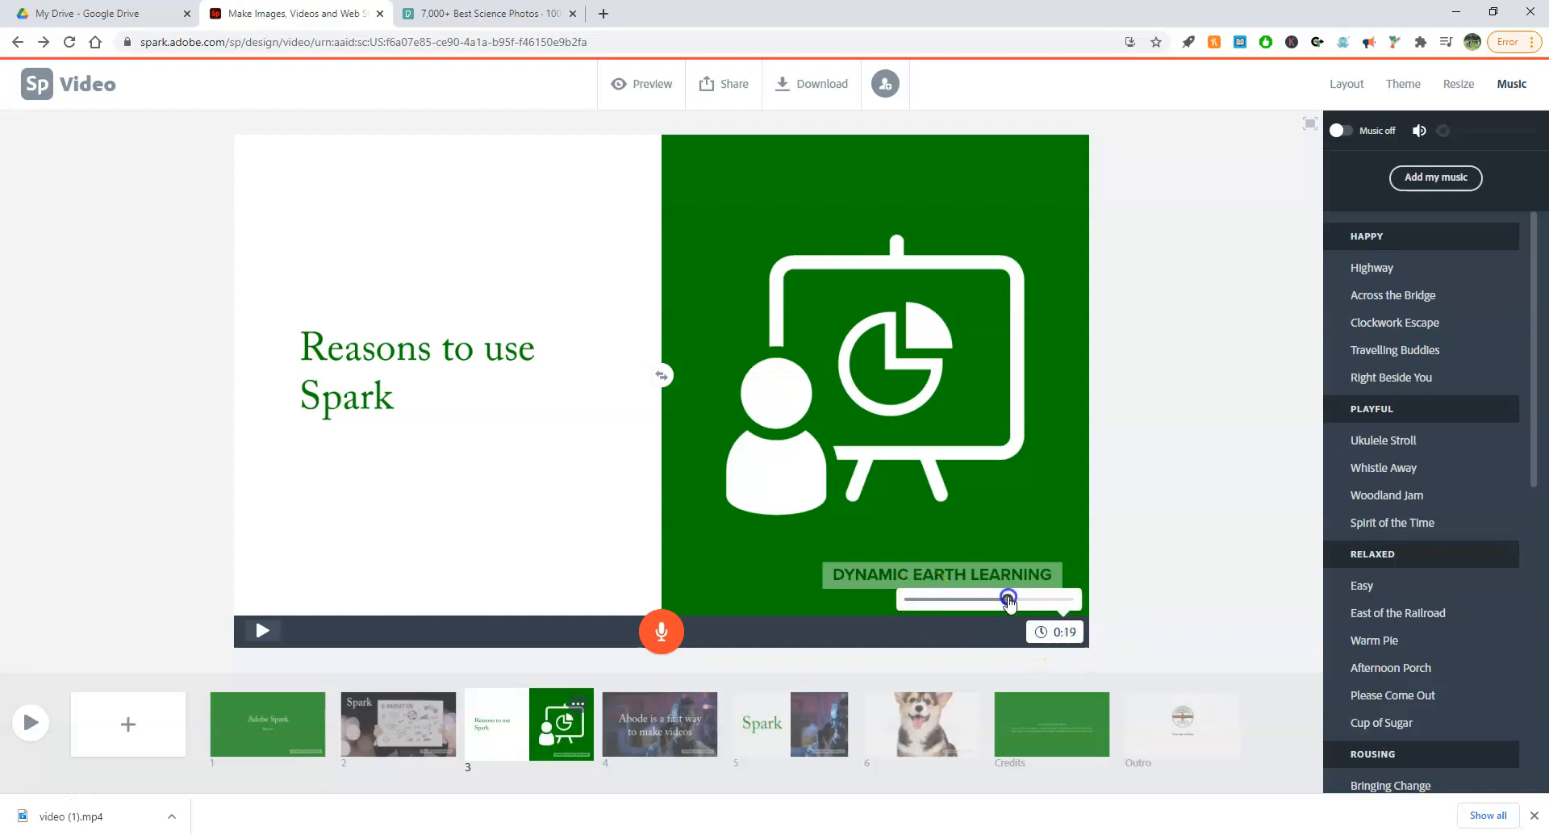
{"action": "left_click", "coordinate": [701, 692]}
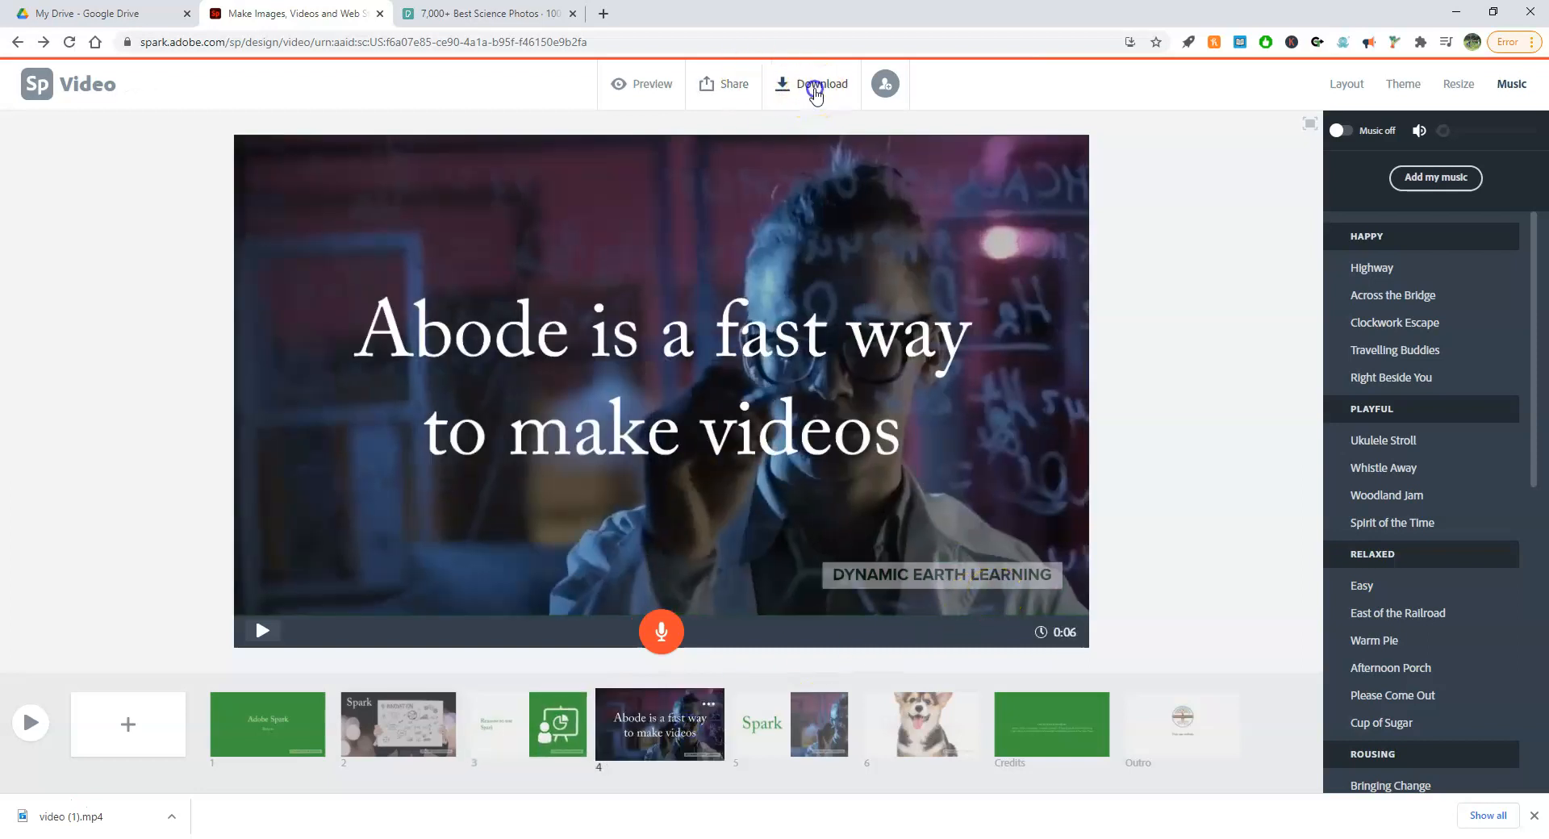
- Start downloading the finished video and launch Movie Maker while the file is being prepared
{"action": "left_click", "coordinate": [817, 93]}
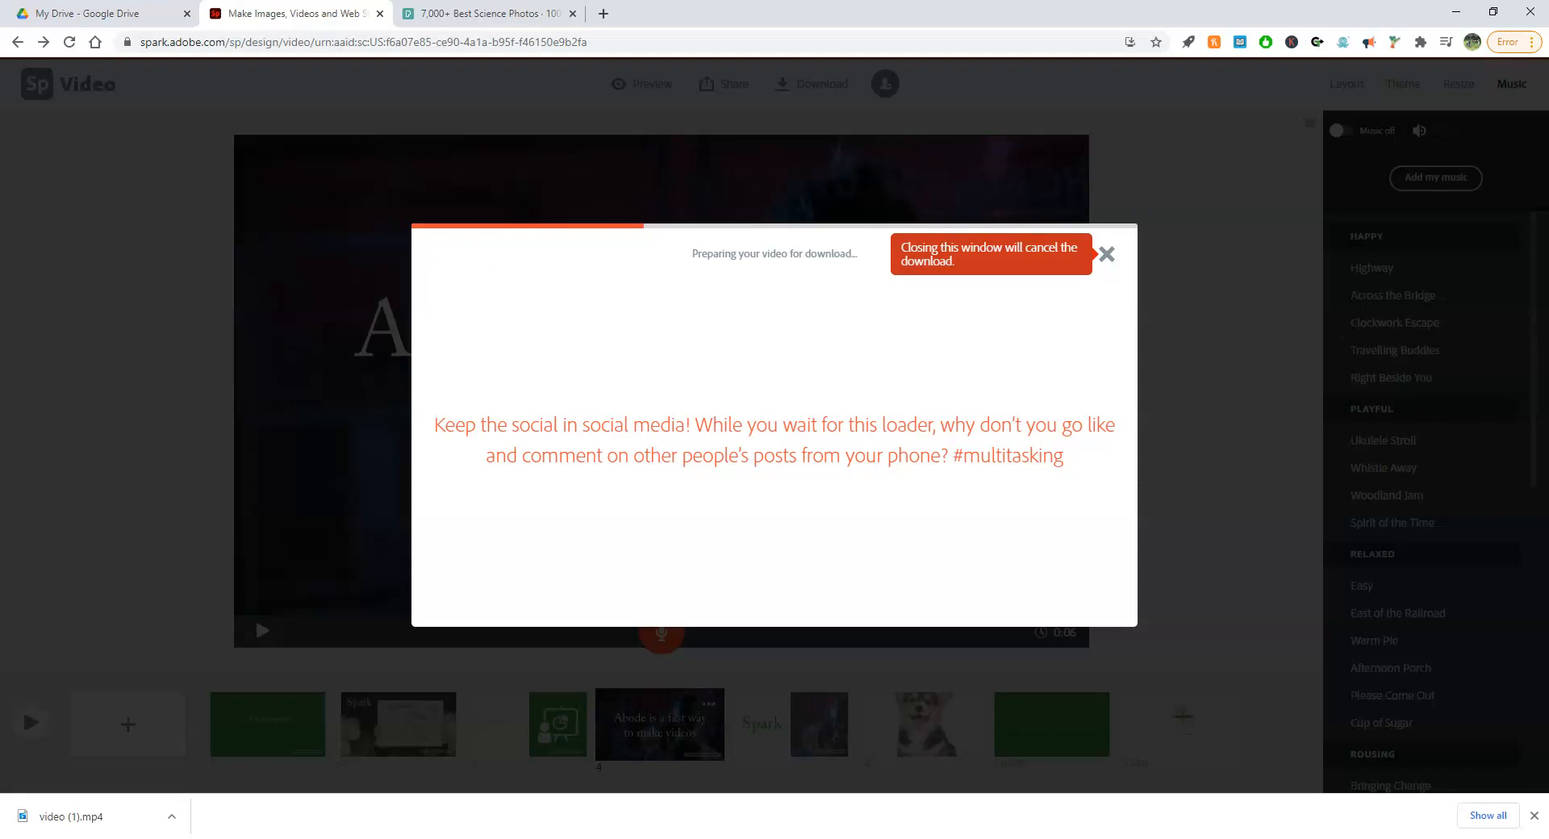
{"action": "key", "text": "super"}
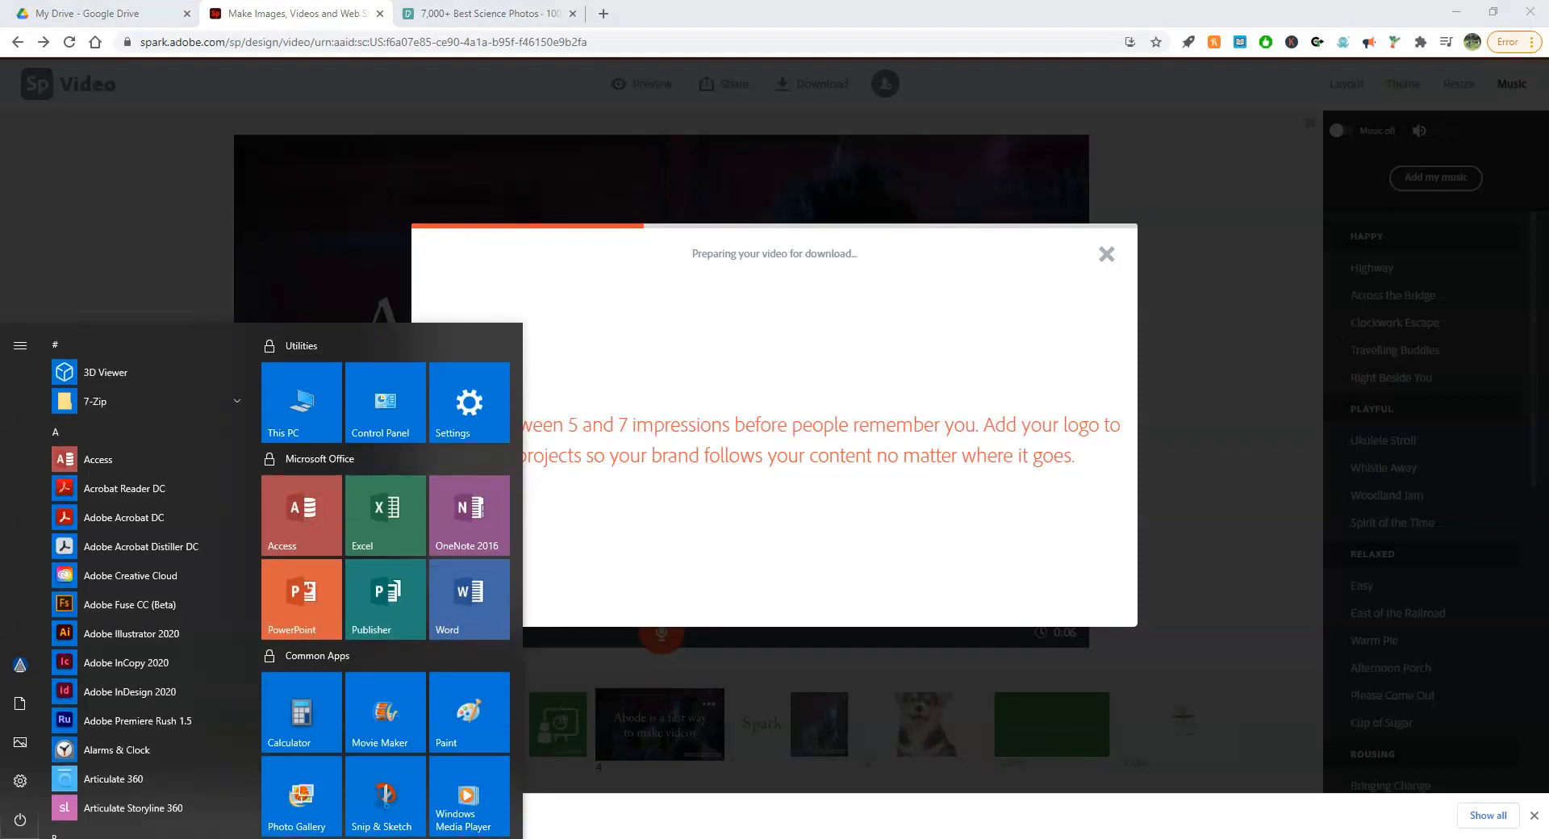
{"action": "type", "text": "movie"}
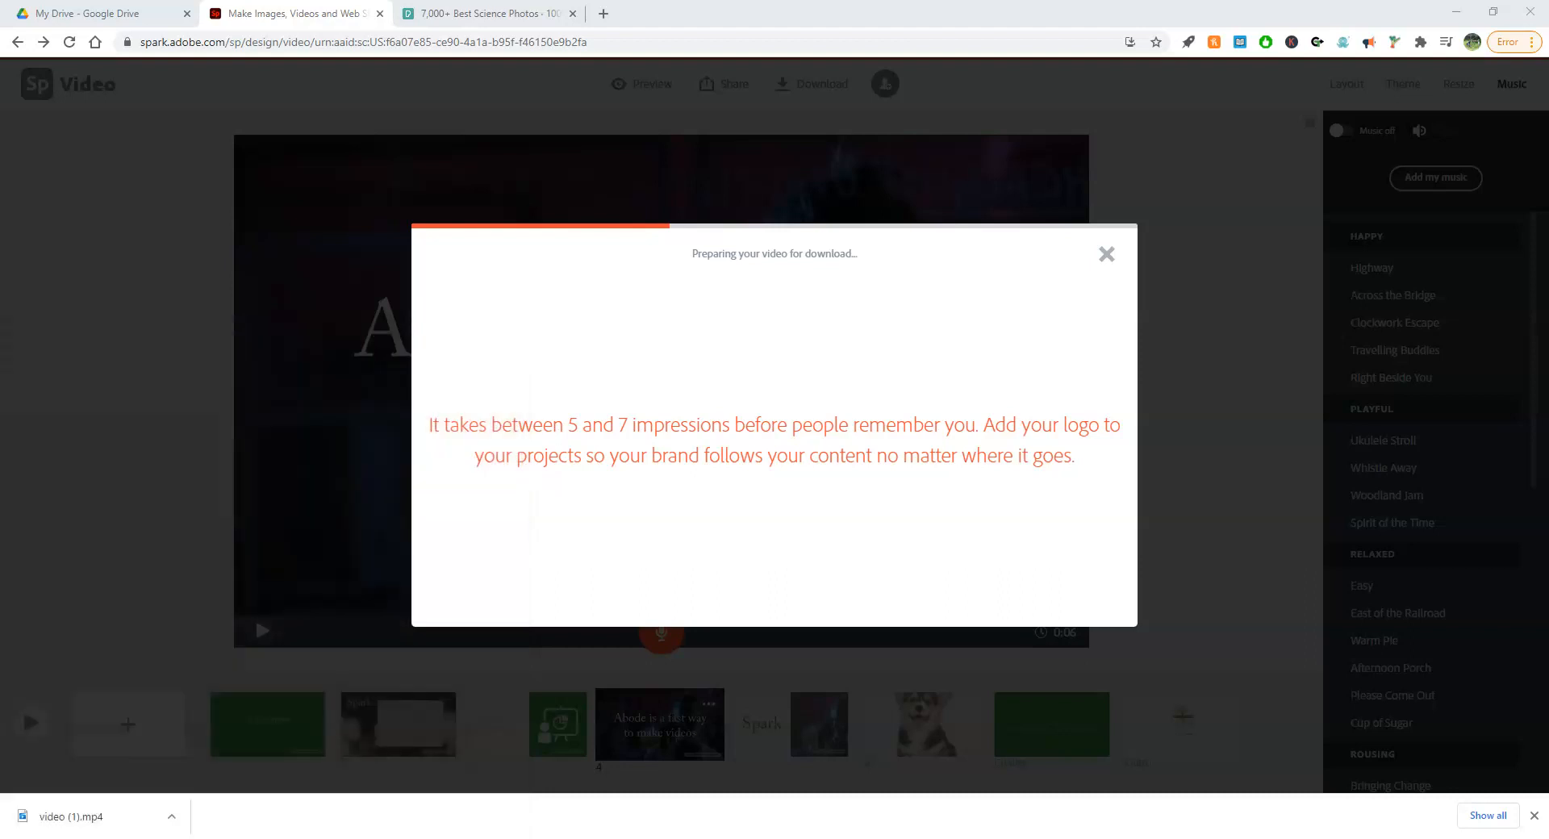
{"action": "key", "text": "Return"}
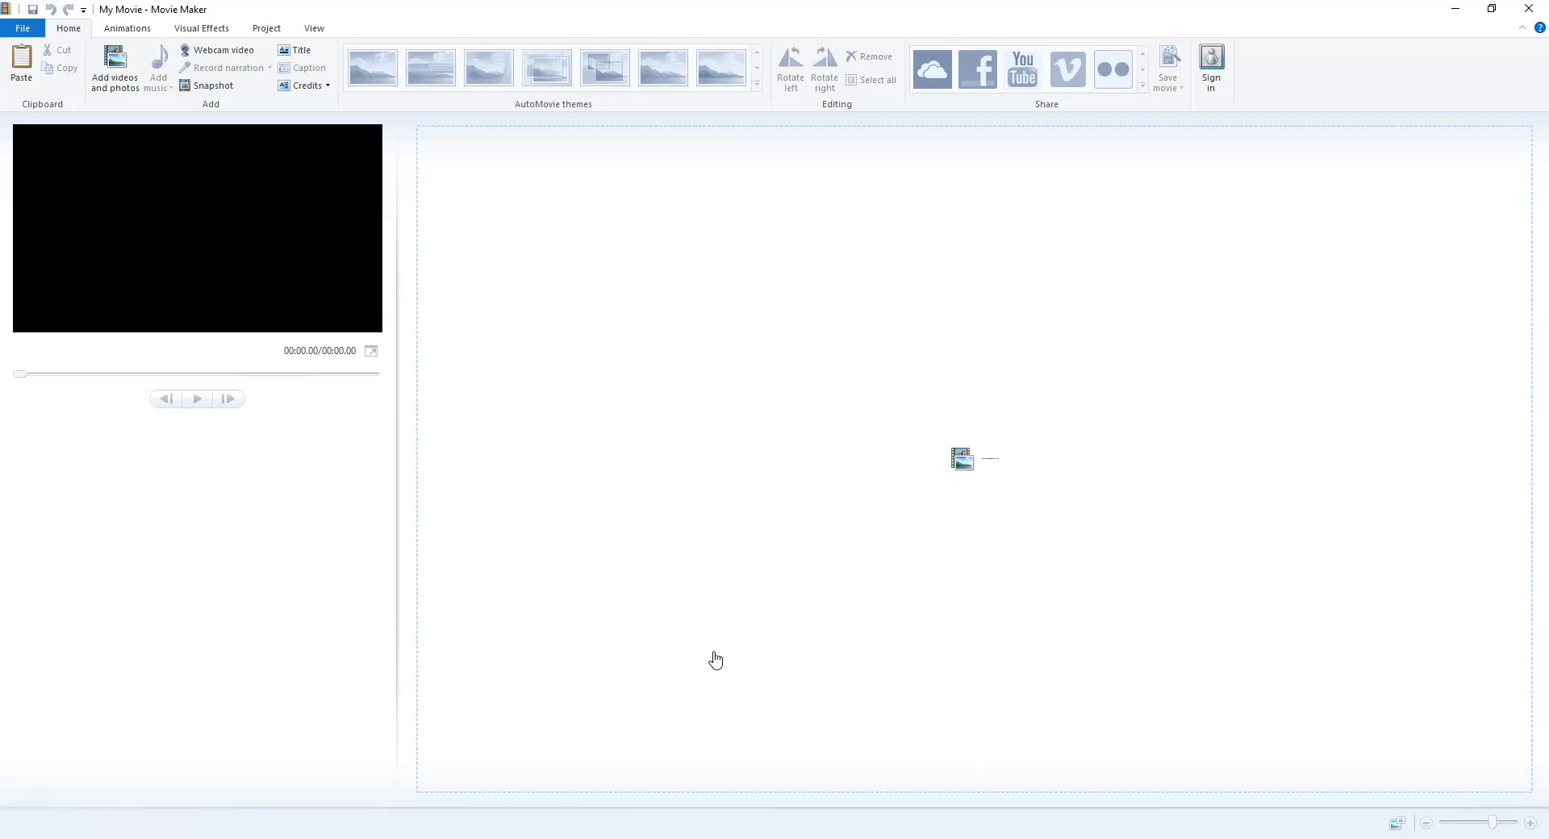
- Add video (1).mp4 from the Downloads folder to the Movie Maker project, checking the Spark download in between
{"action": "left_click", "coordinate": [114, 71]}
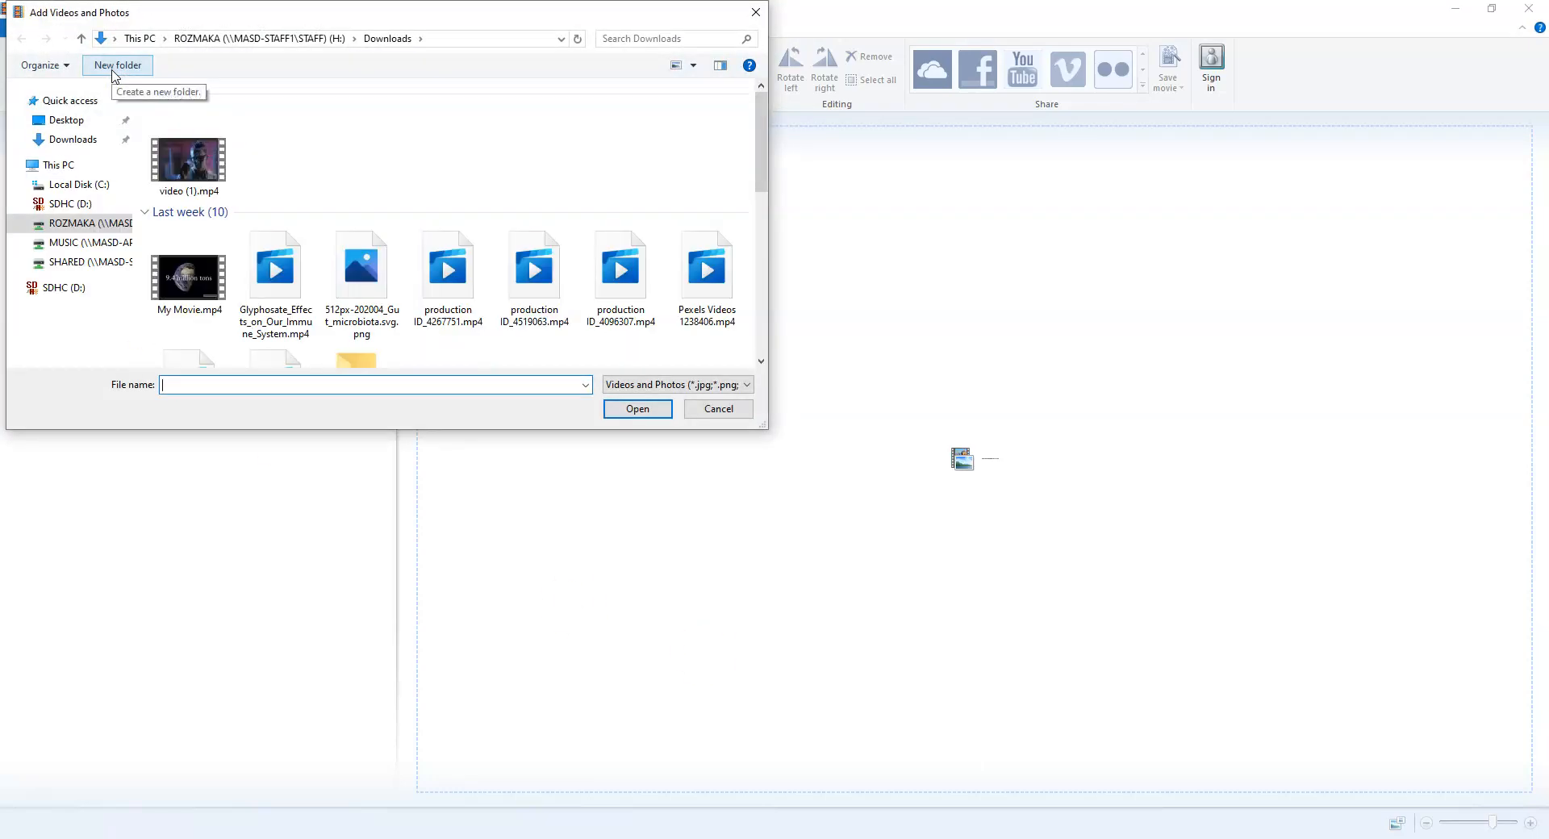
{"action": "left_click", "coordinate": [181, 175]}
{"action": "left_click", "coordinate": [637, 408]}
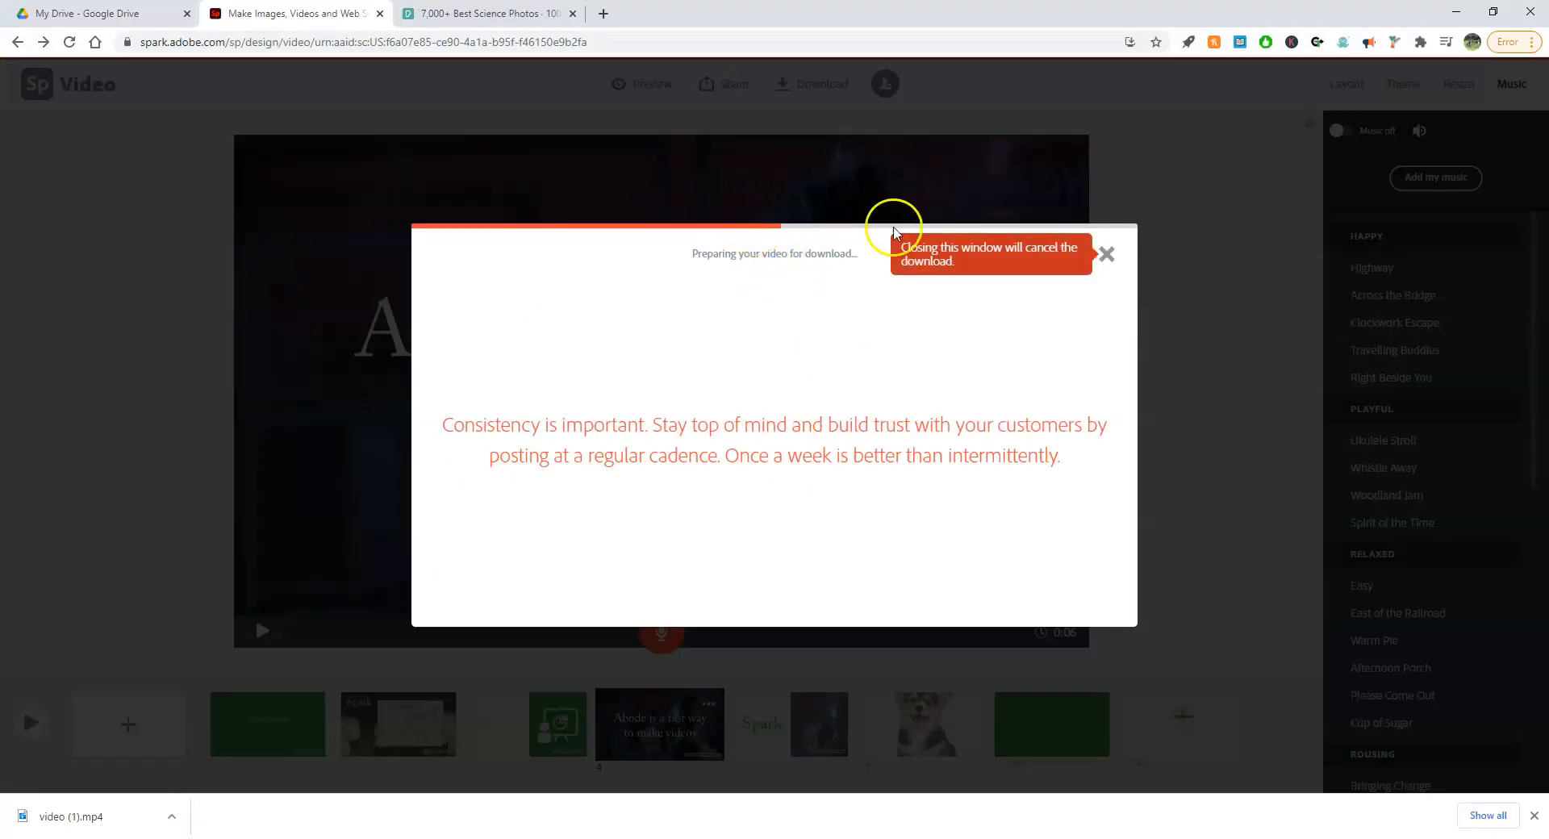
{"action": "left_click", "coordinate": [298, 837]}
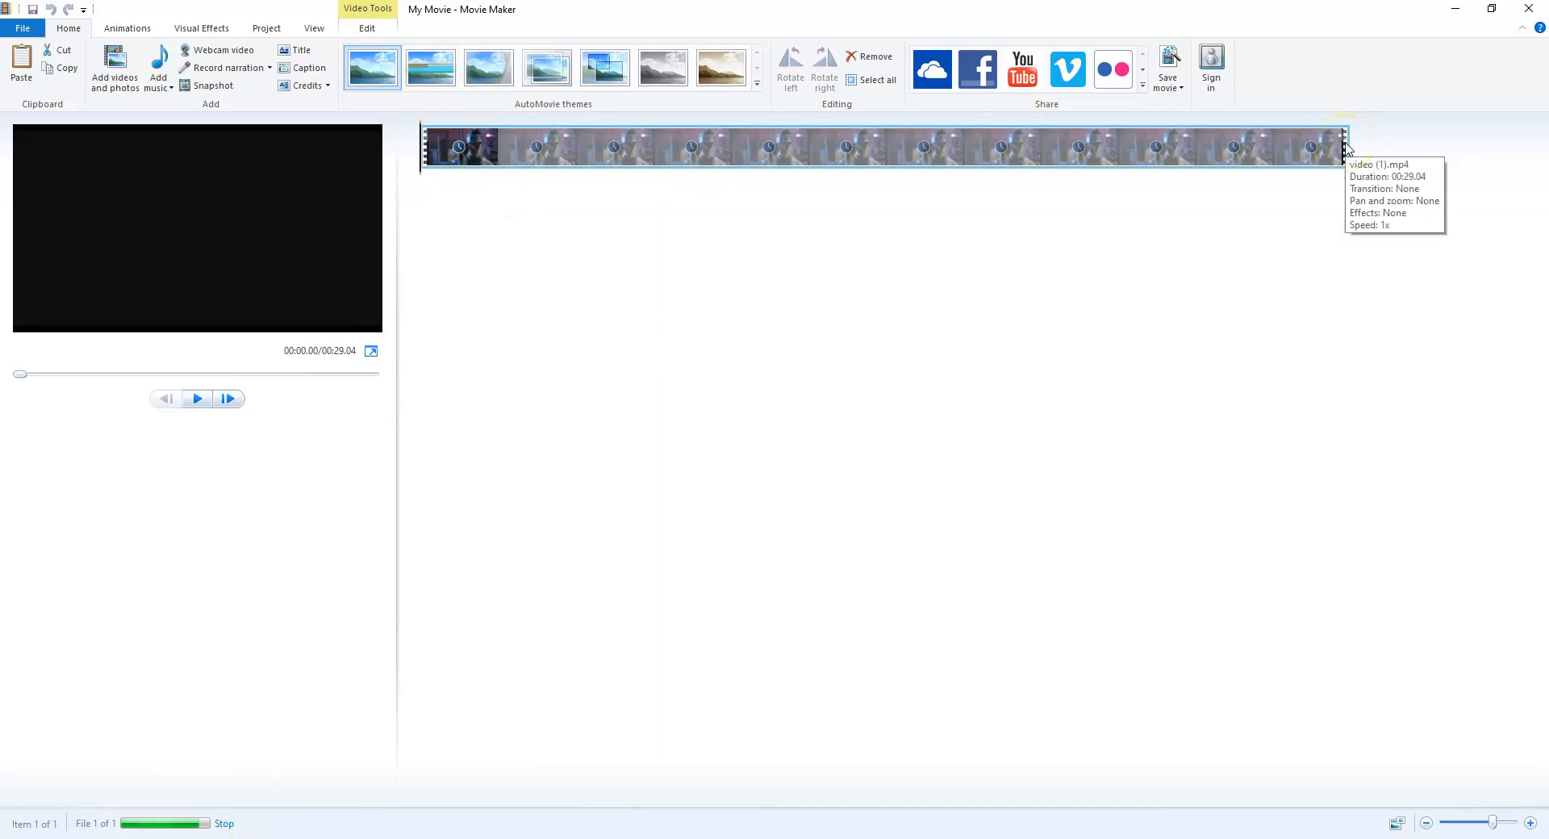
- Add the audio file "redo sentence 3.mp3" from Downloads to the Movie Maker project
{"action": "left_click", "coordinate": [160, 63]}
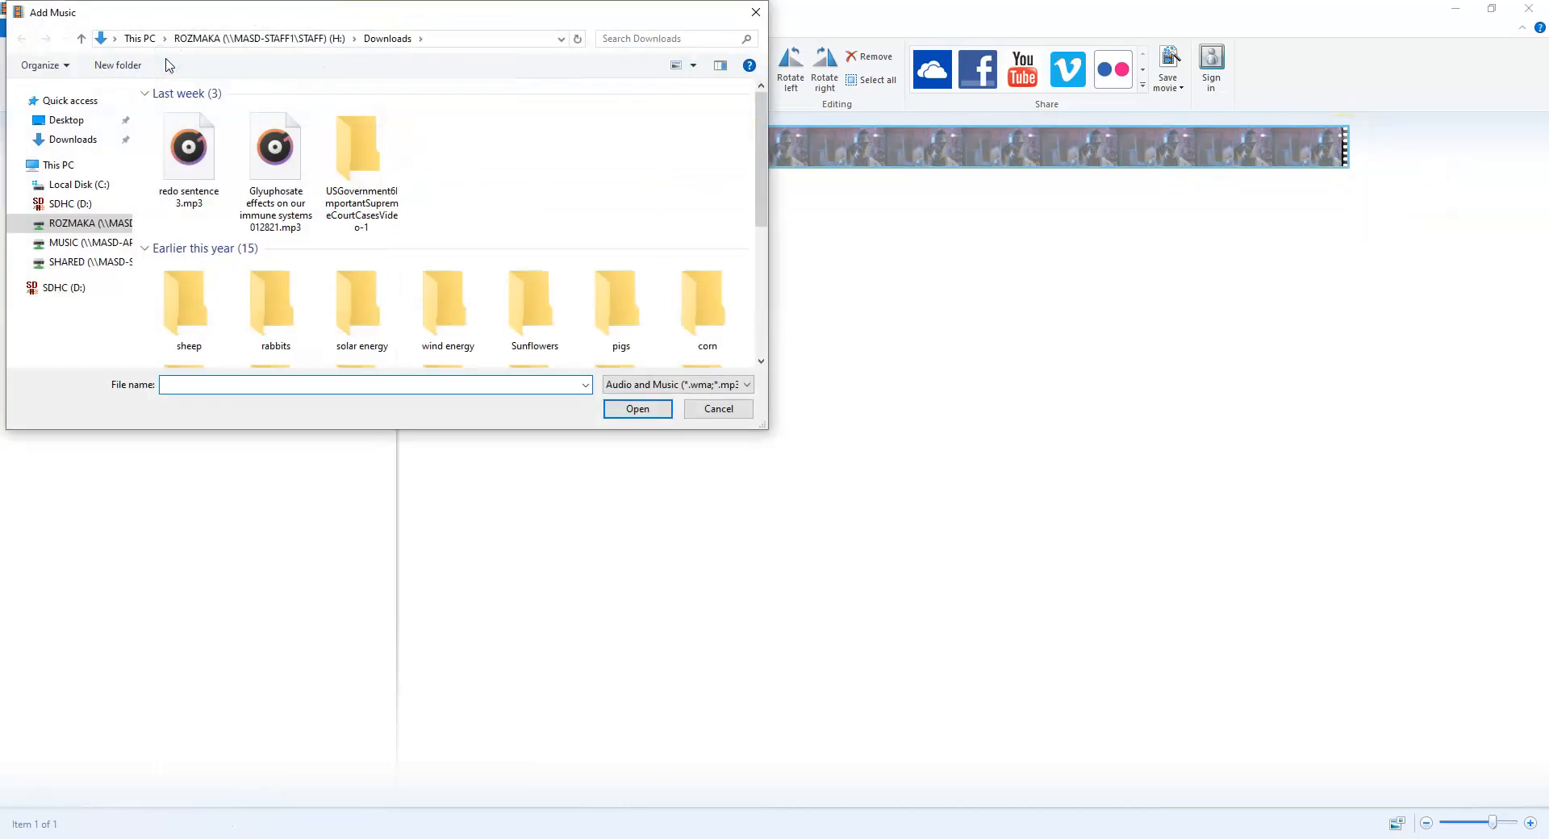
{"action": "left_click", "coordinate": [184, 145]}
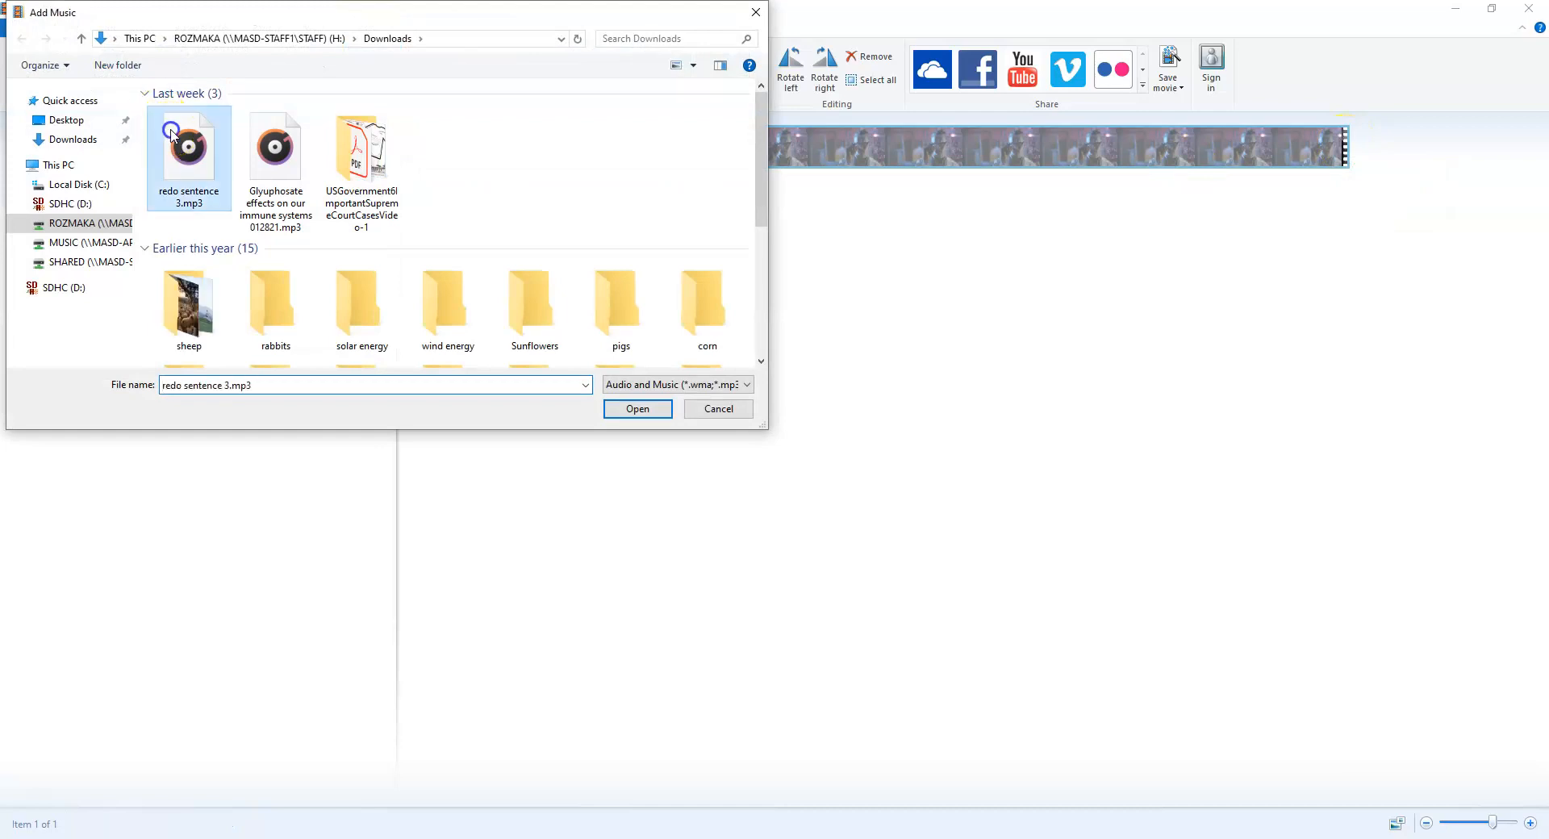
{"action": "left_click", "coordinate": [283, 146]}
{"action": "left_click", "coordinate": [188, 147]}
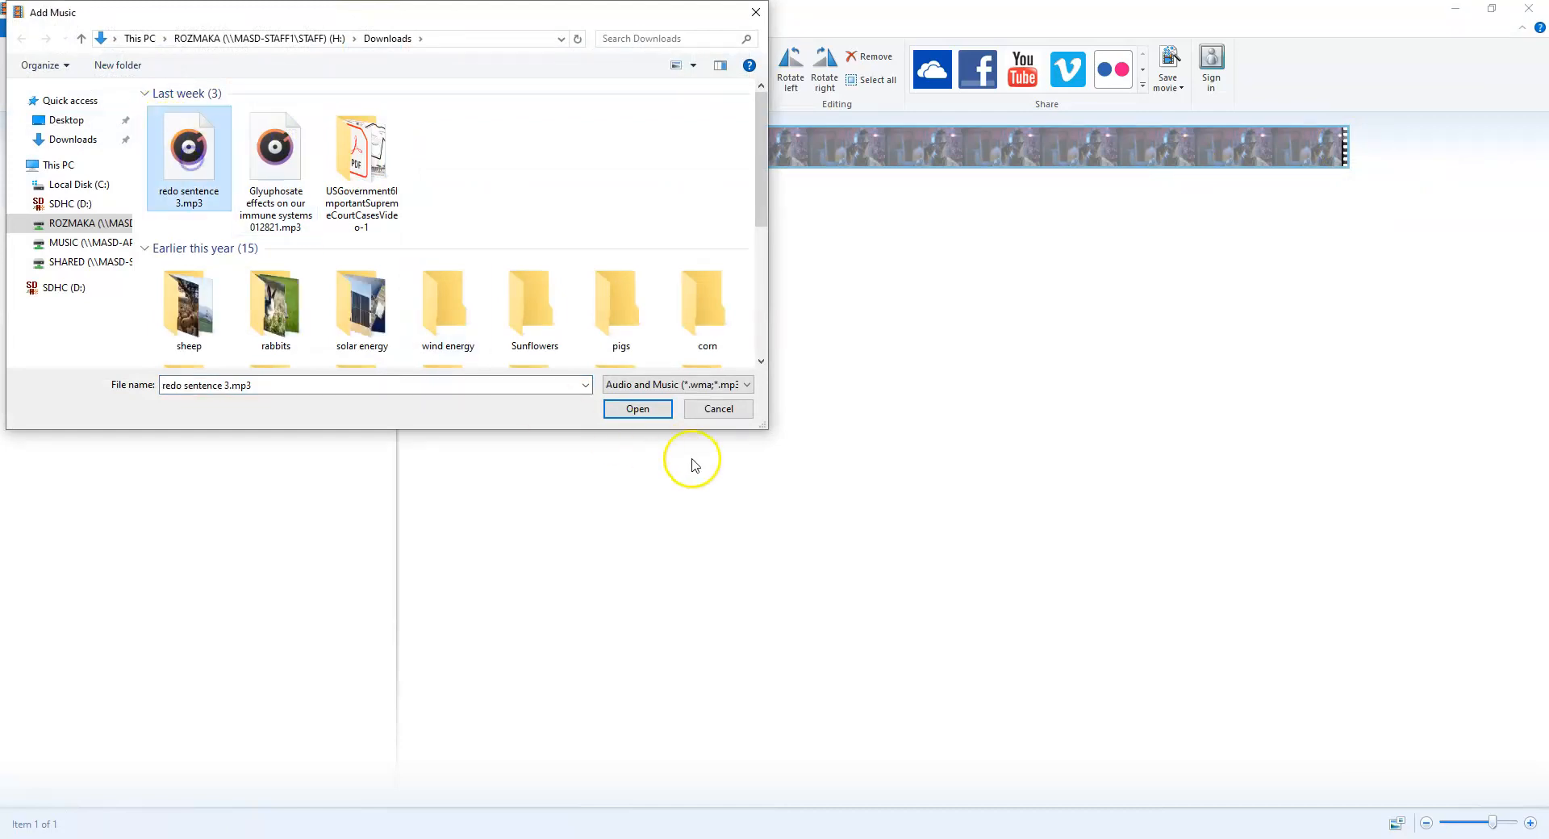
{"action": "left_click", "coordinate": [646, 411]}
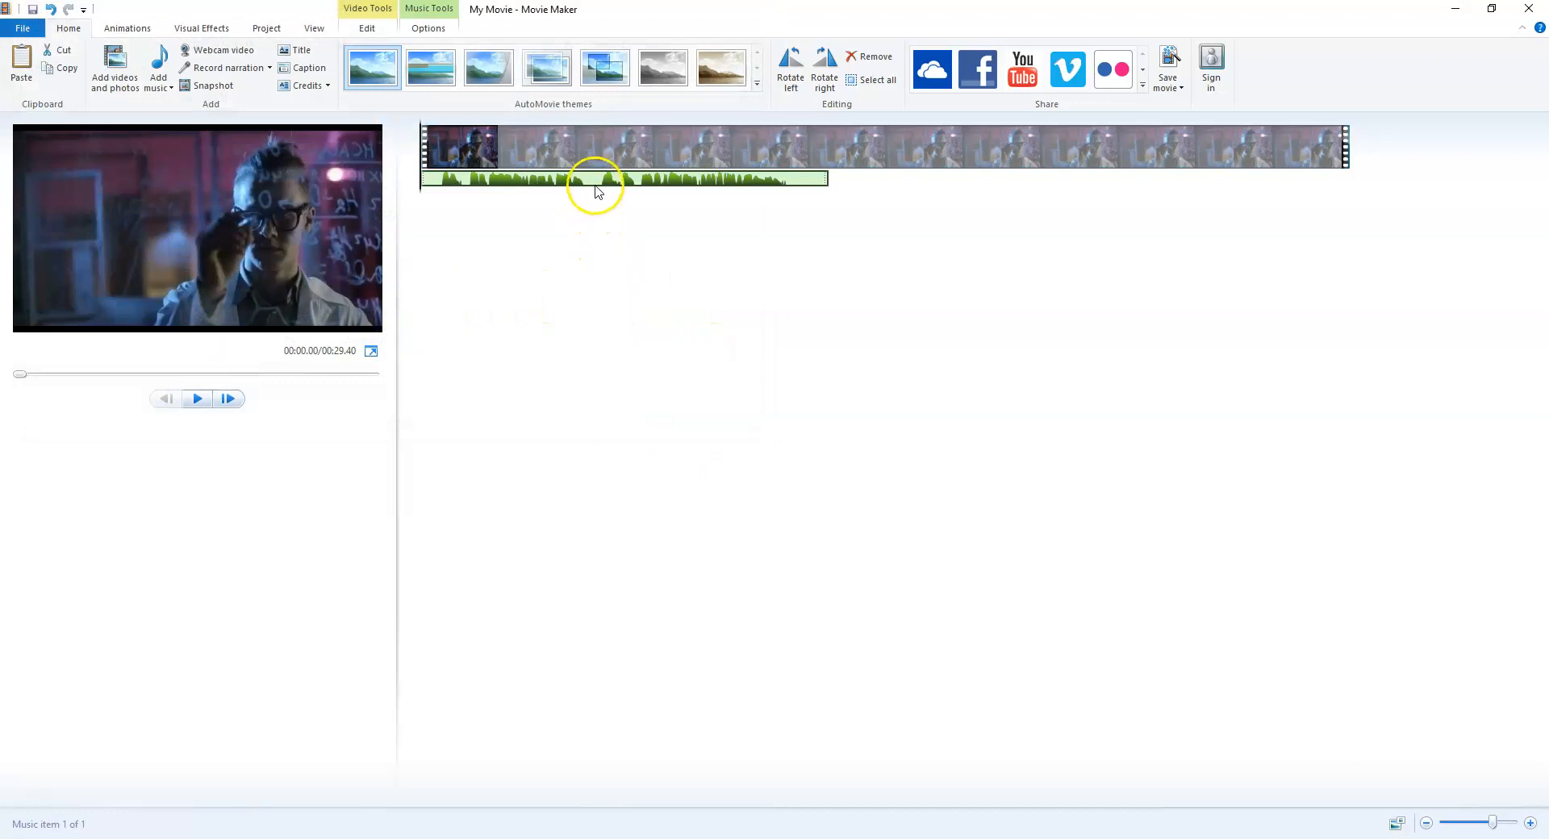
- Play the movie briefly, and shift the audio clip to start about 0.78 seconds into the video
{"action": "left_click", "coordinate": [197, 399]}
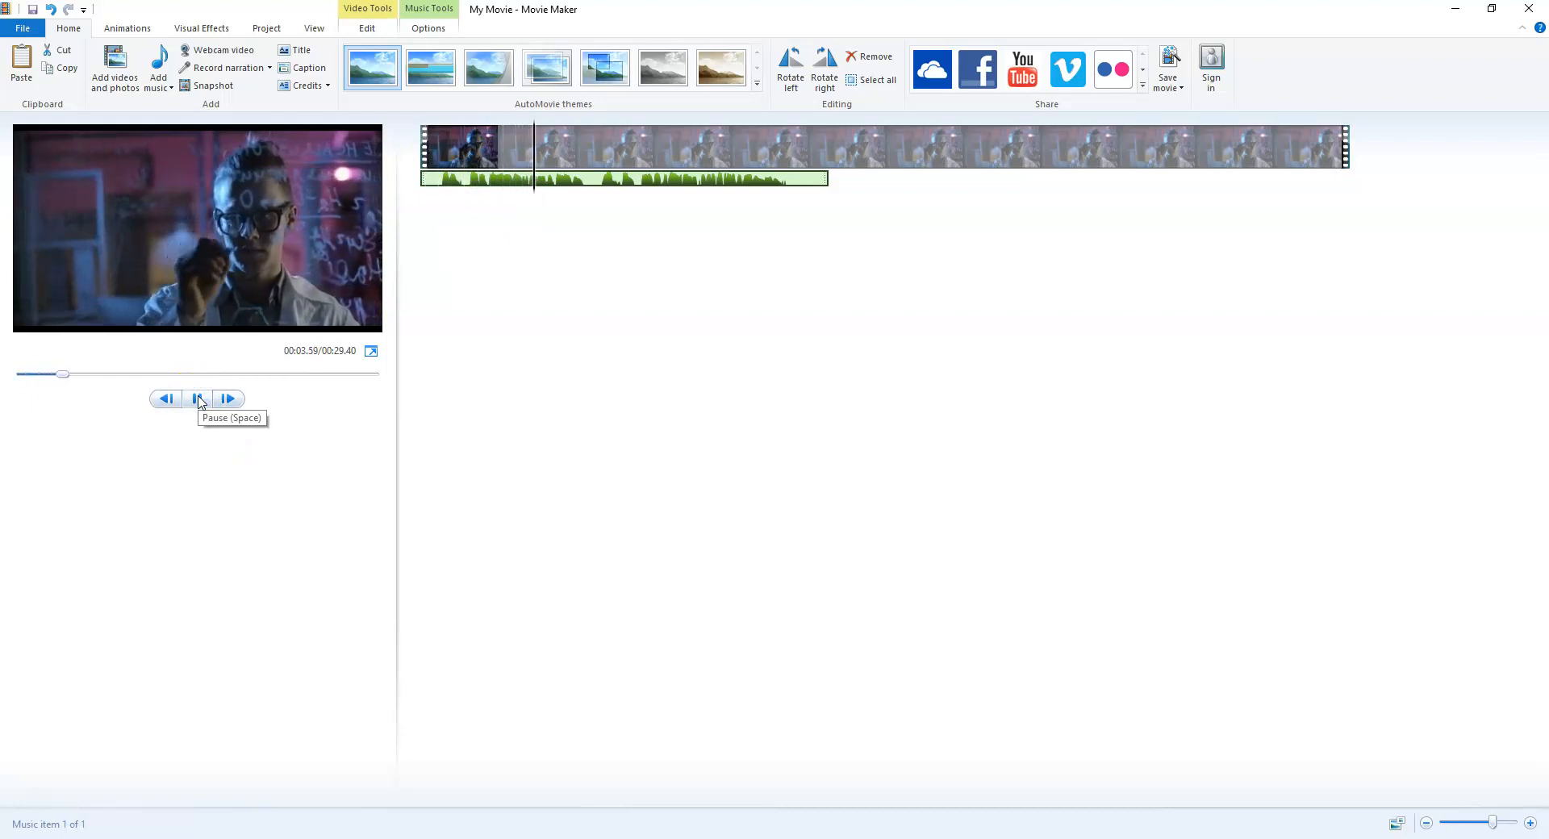
{"action": "left_click", "coordinate": [199, 400]}
{"action": "left_click", "coordinate": [495, 182]}
{"action": "mouse_move", "coordinate": [425, 179]}
{"action": "left_mouse_down"}
{"action": "mouse_move", "coordinate": [495, 186]}
{"action": "mouse_move", "coordinate": [450, 183]}
{"action": "left_mouse_up"}
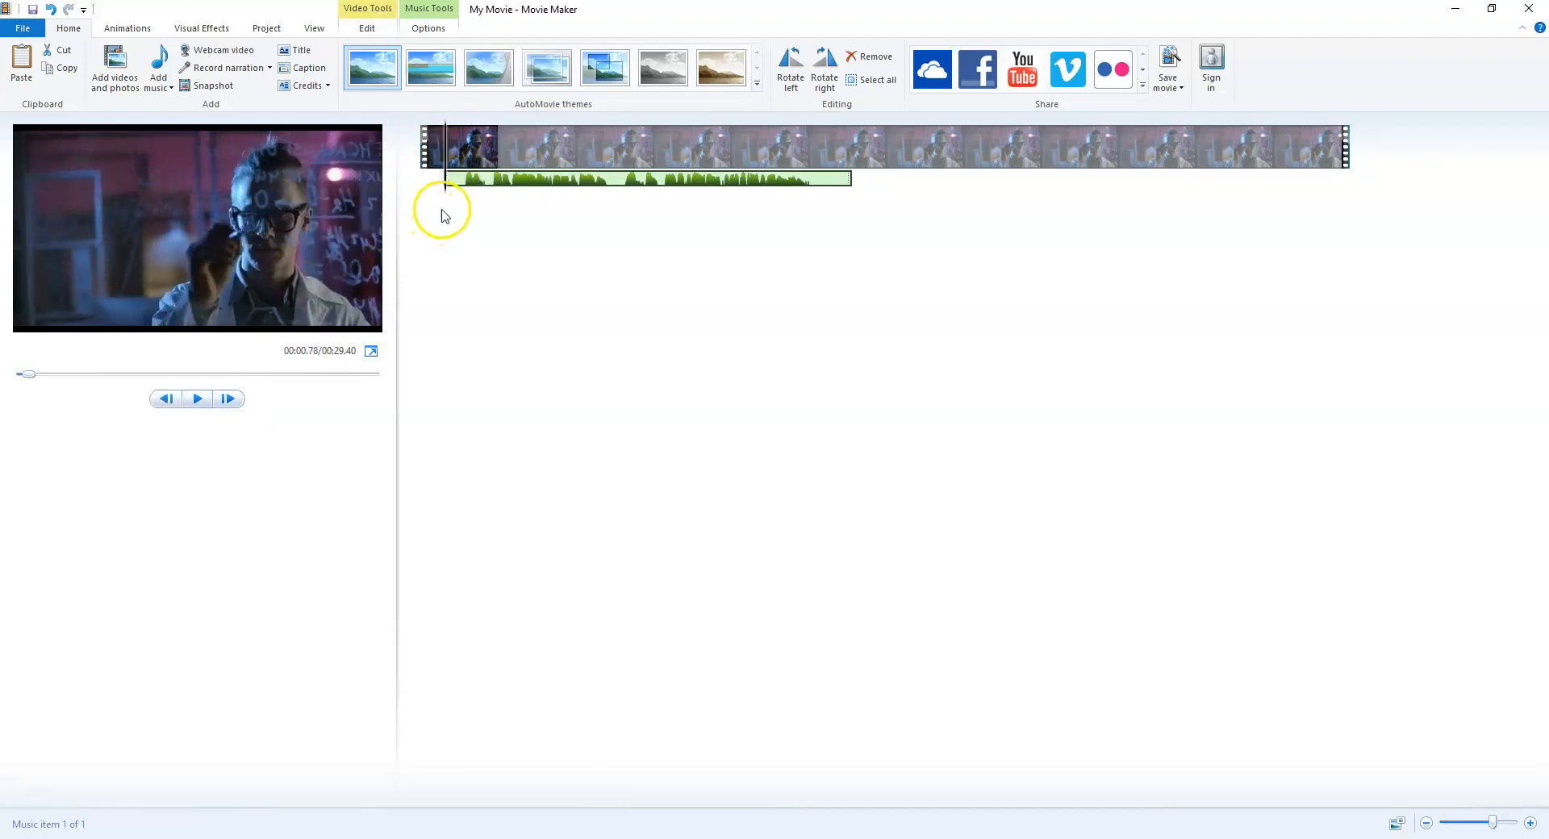
{"action": "left_click", "coordinate": [616, 182]}
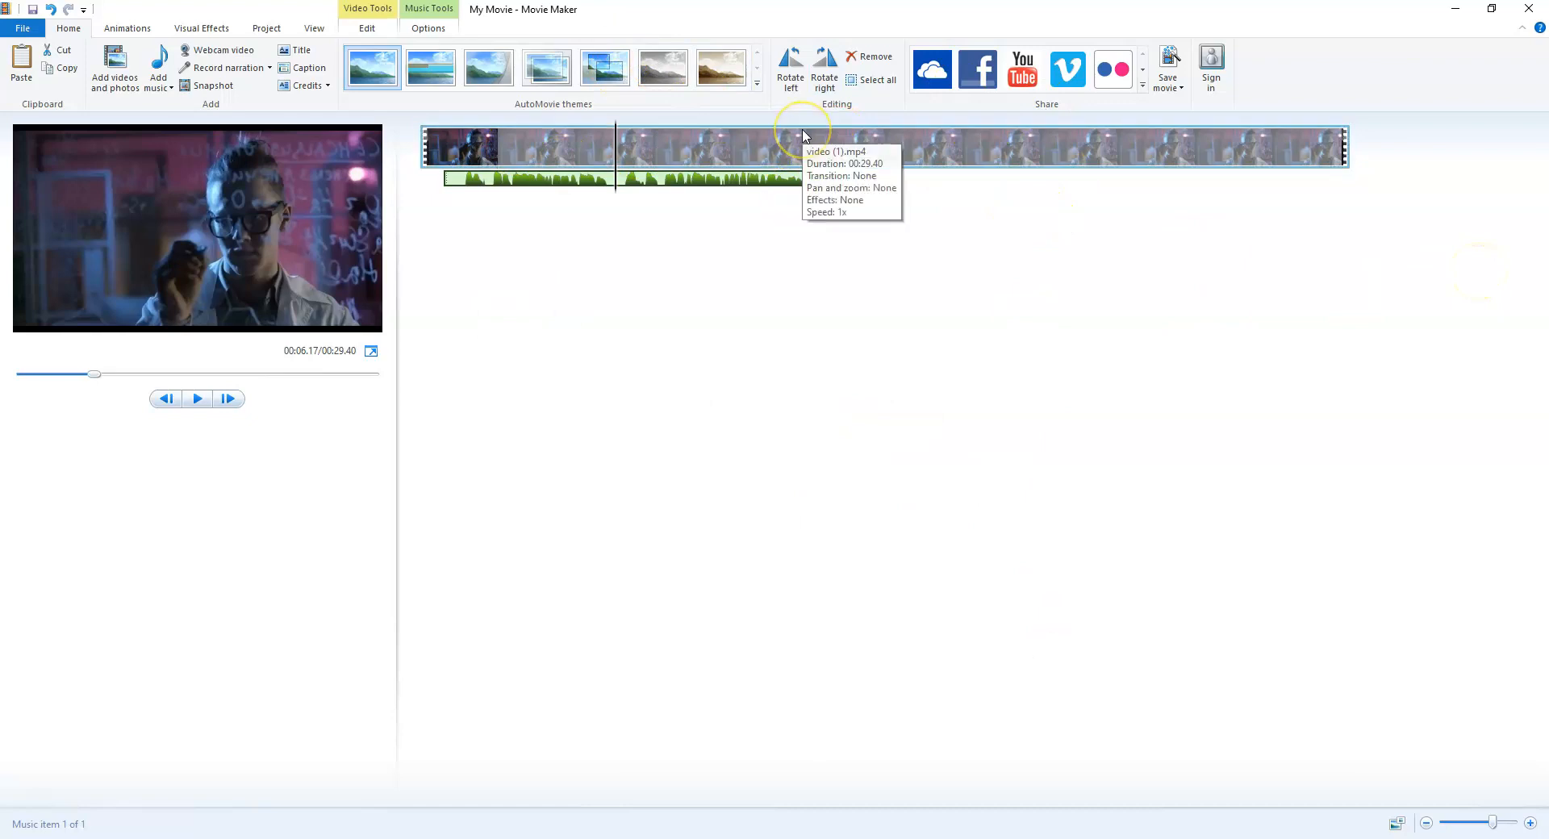
- Switch back to Adobe Spark, cancel the pending download, and preview the opening title slide of the video
{"action": "left_click", "coordinate": [1455, 9]}
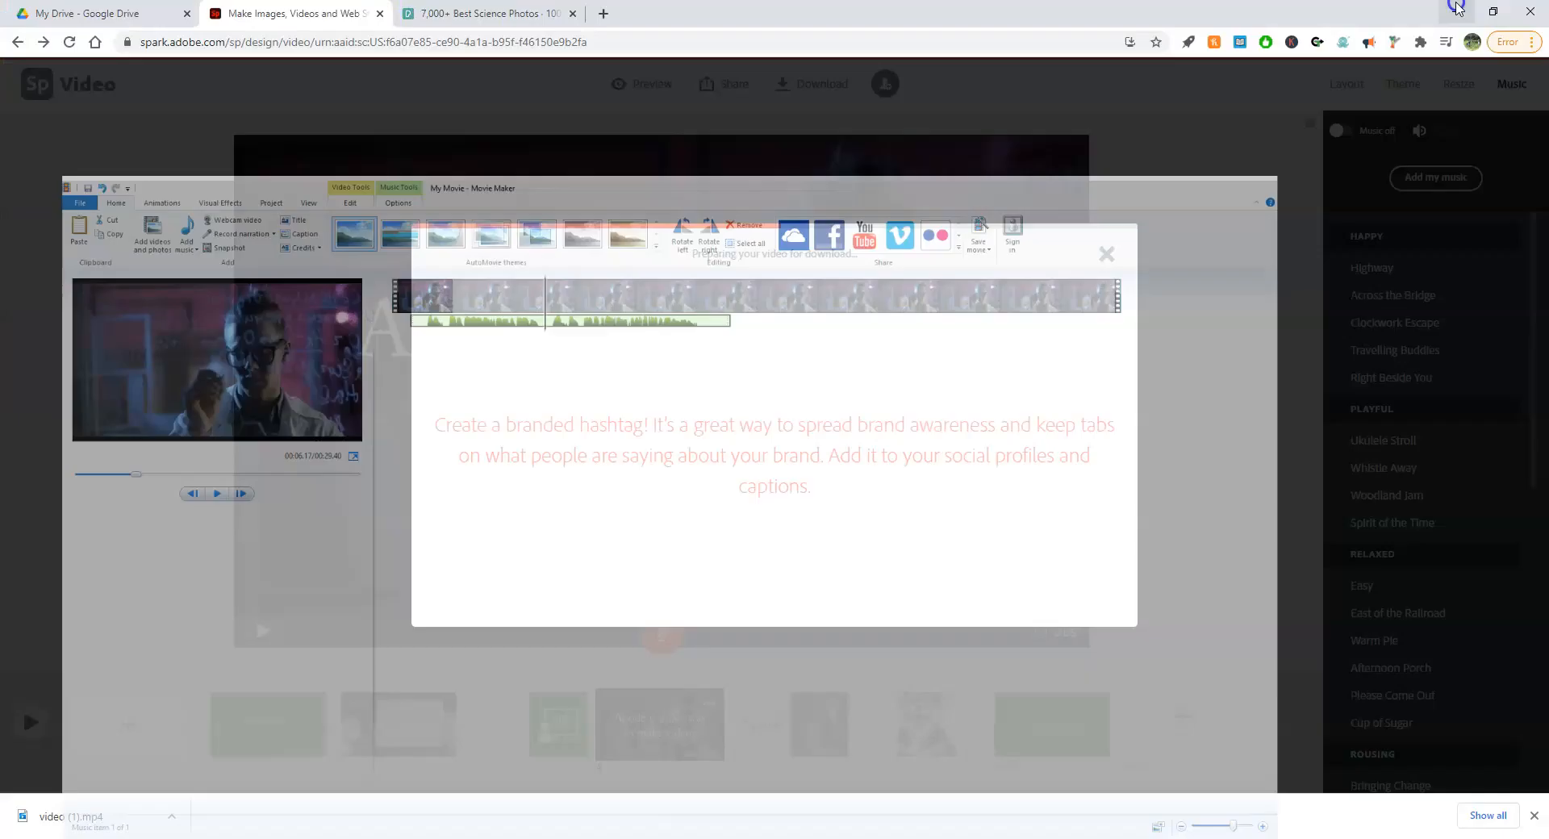
{"action": "left_click", "coordinate": [1106, 255]}
{"action": "left_click", "coordinate": [654, 89]}
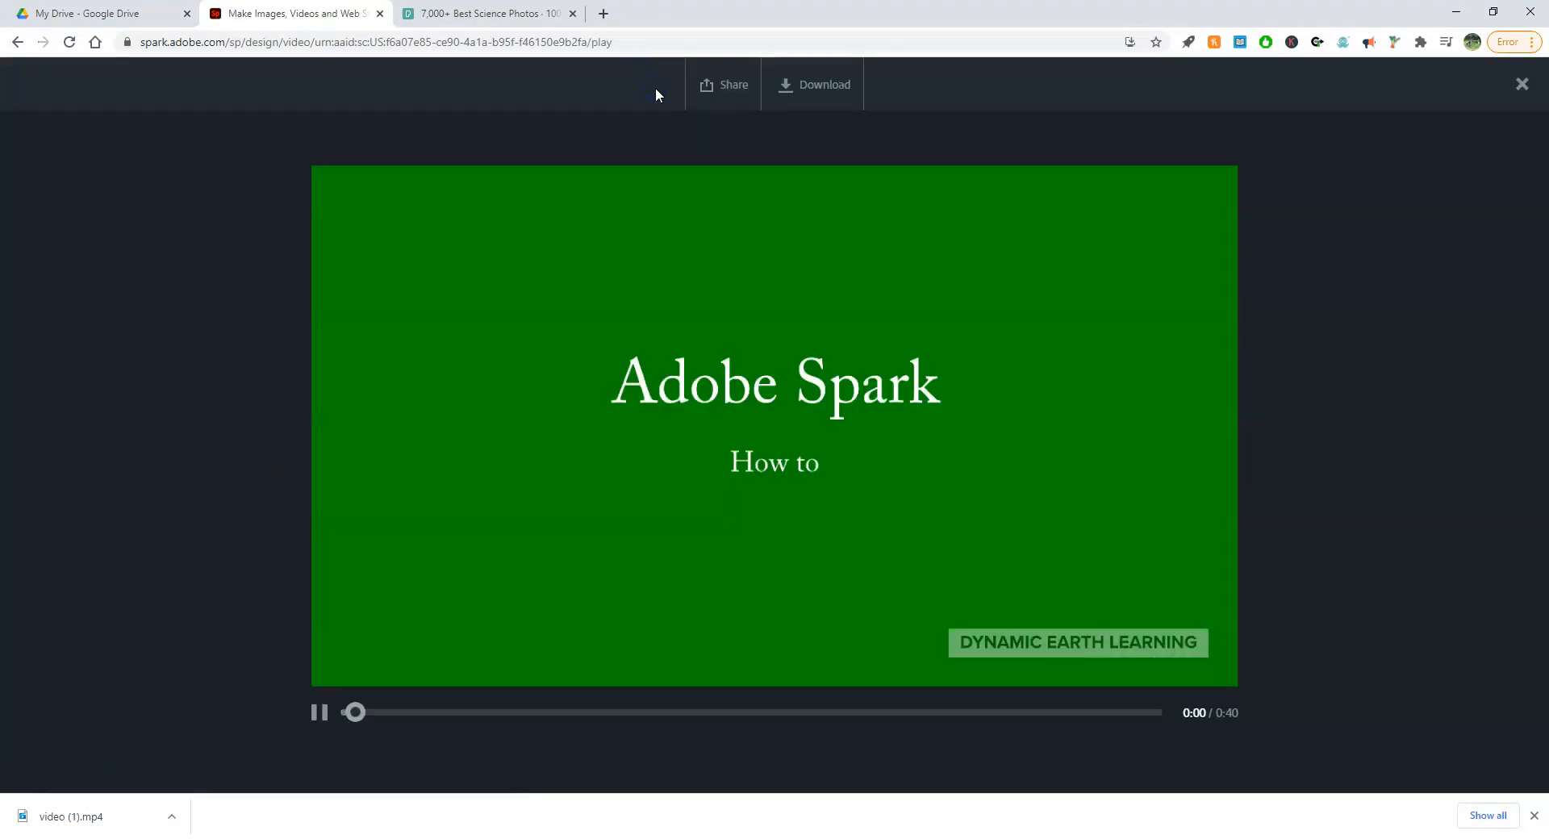
{"action": "left_click", "coordinate": [319, 721]}
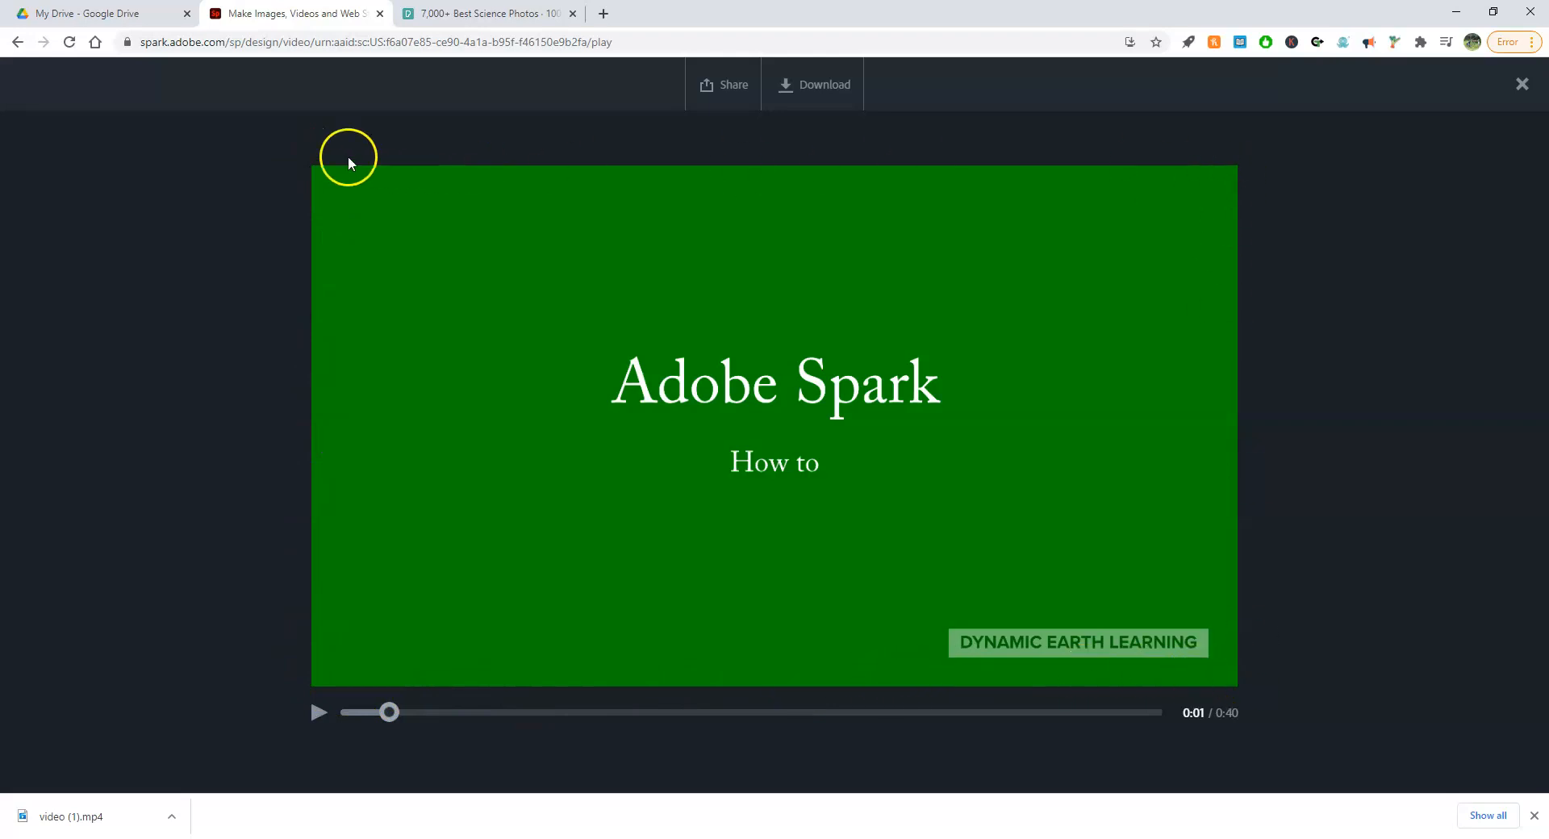
{"action": "left_click", "coordinate": [313, 719]}
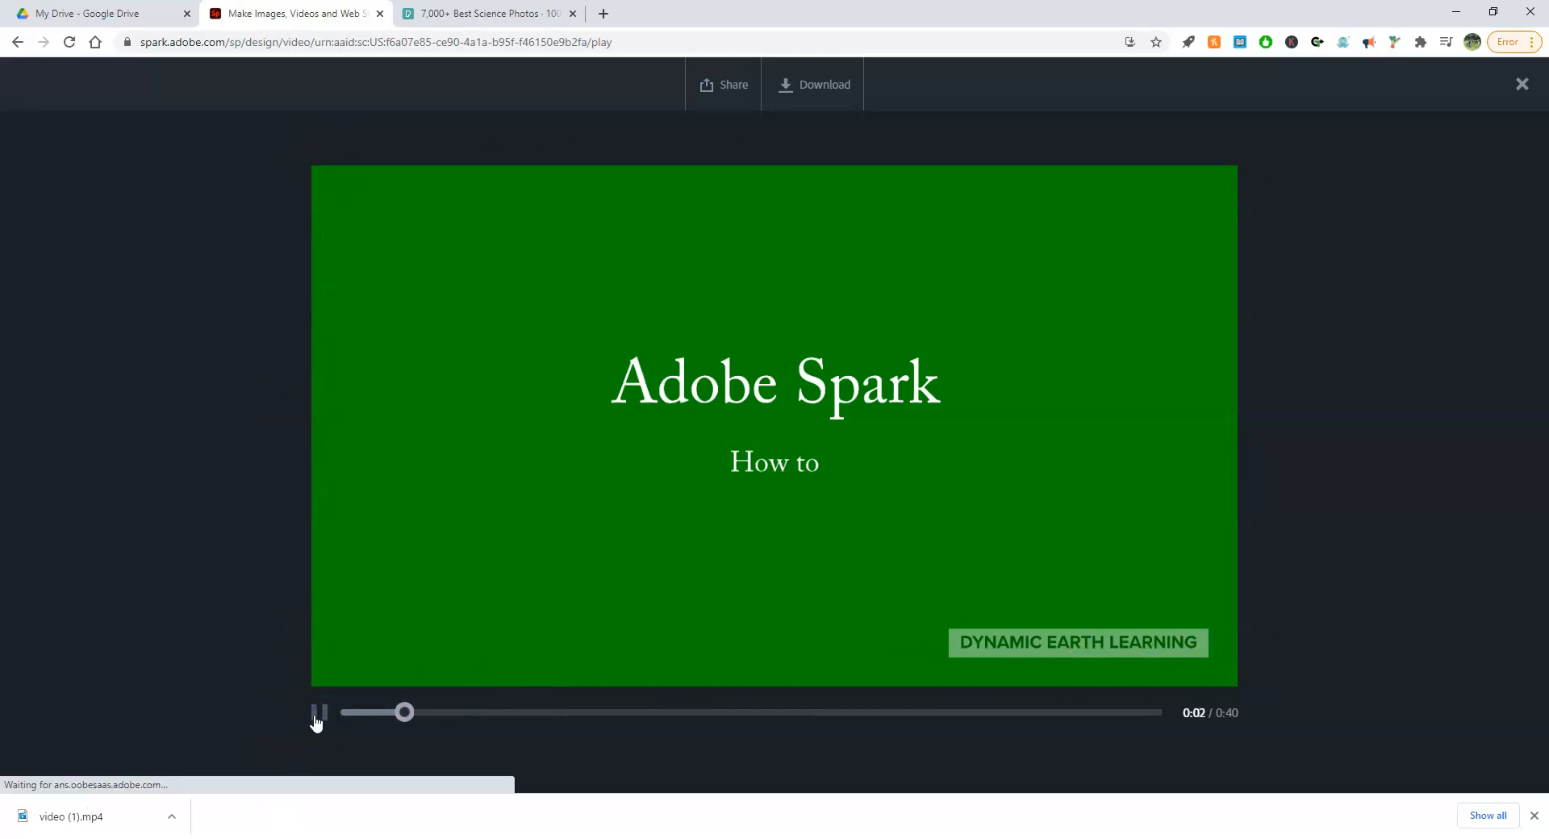
{"action": "left_click", "coordinate": [315, 718]}
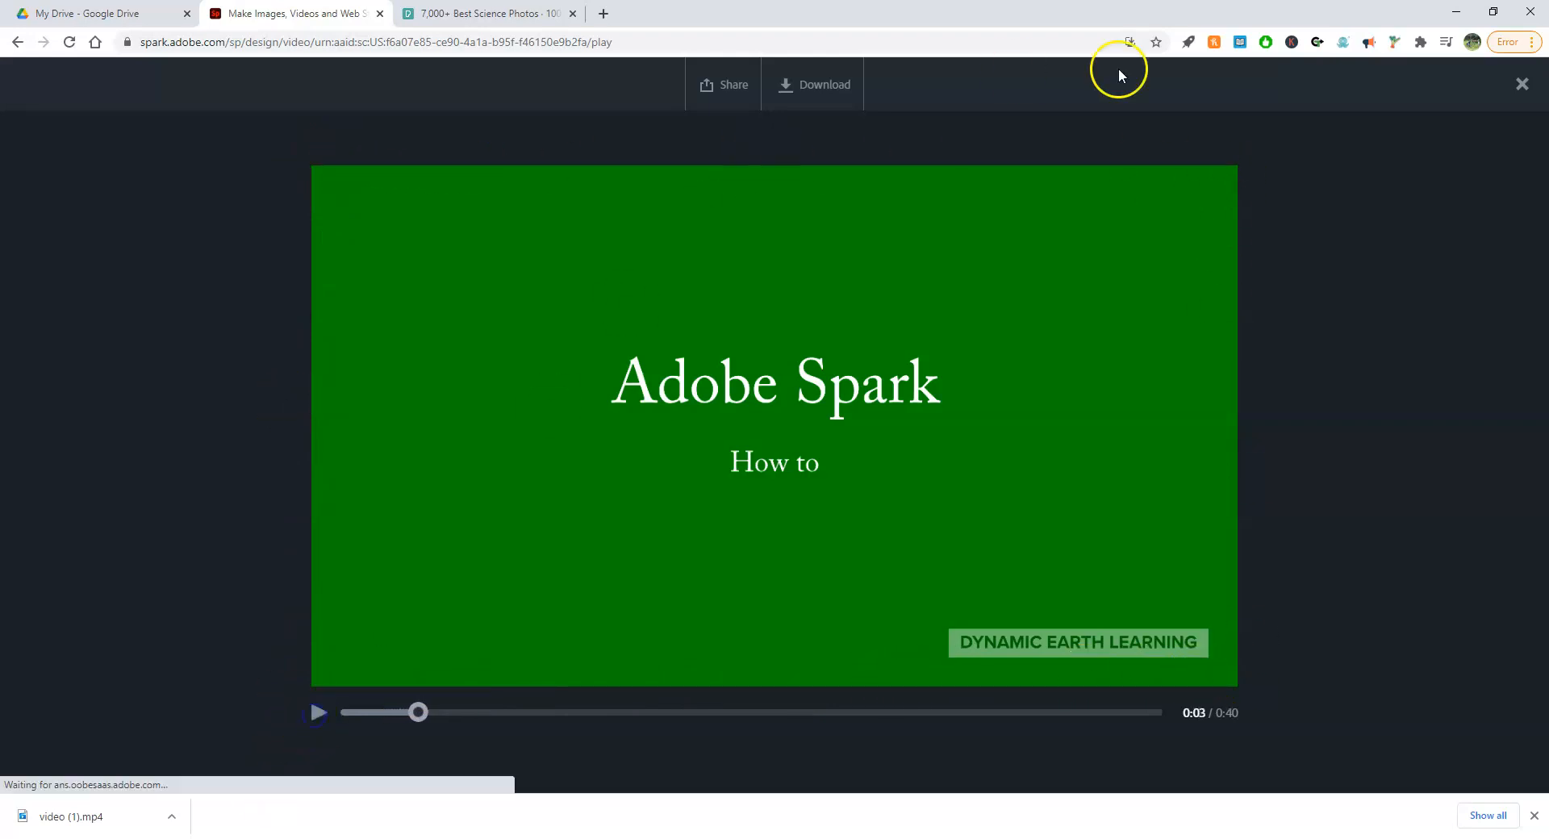
{"action": "left_click", "coordinate": [1523, 84]}
- Turn the background music back on and preview the video, pausing at the transition from slide 3 to slide 4
{"action": "left_click", "coordinate": [1341, 130]}
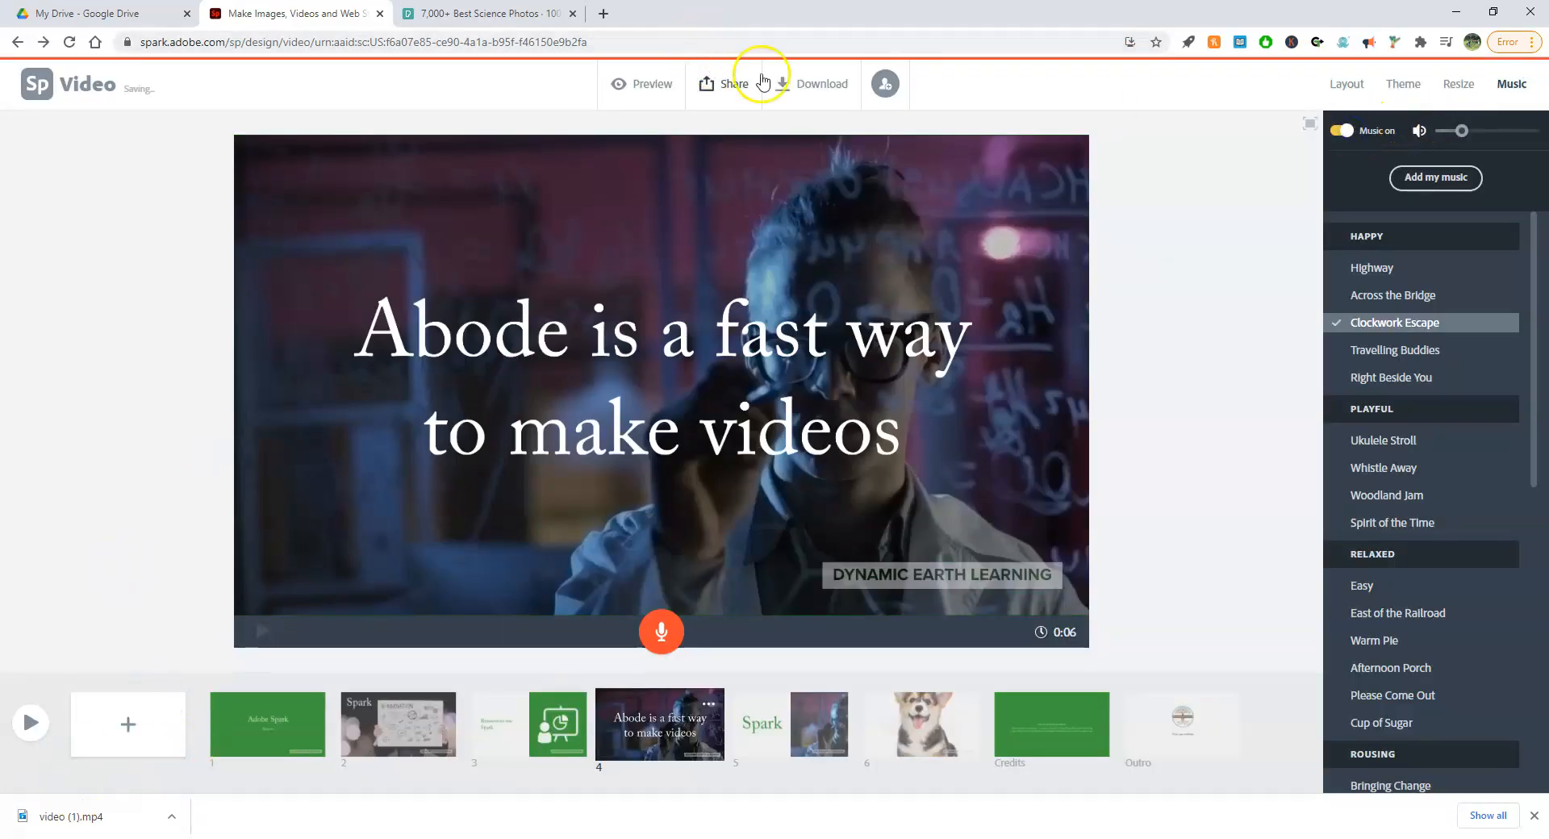
{"action": "left_click", "coordinate": [648, 84]}
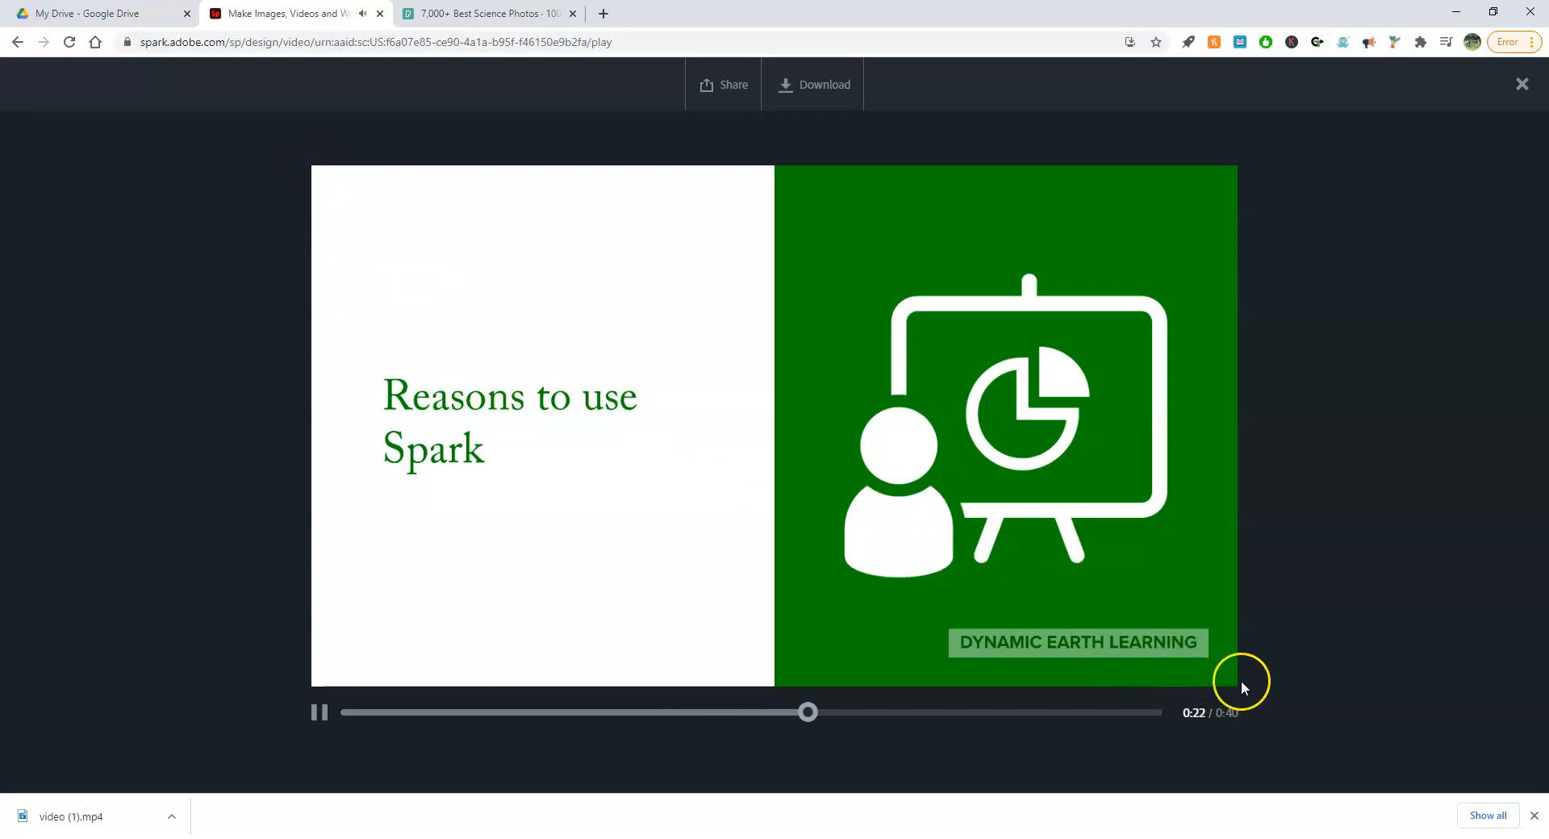
{"action": "left_click", "coordinate": [322, 713]}
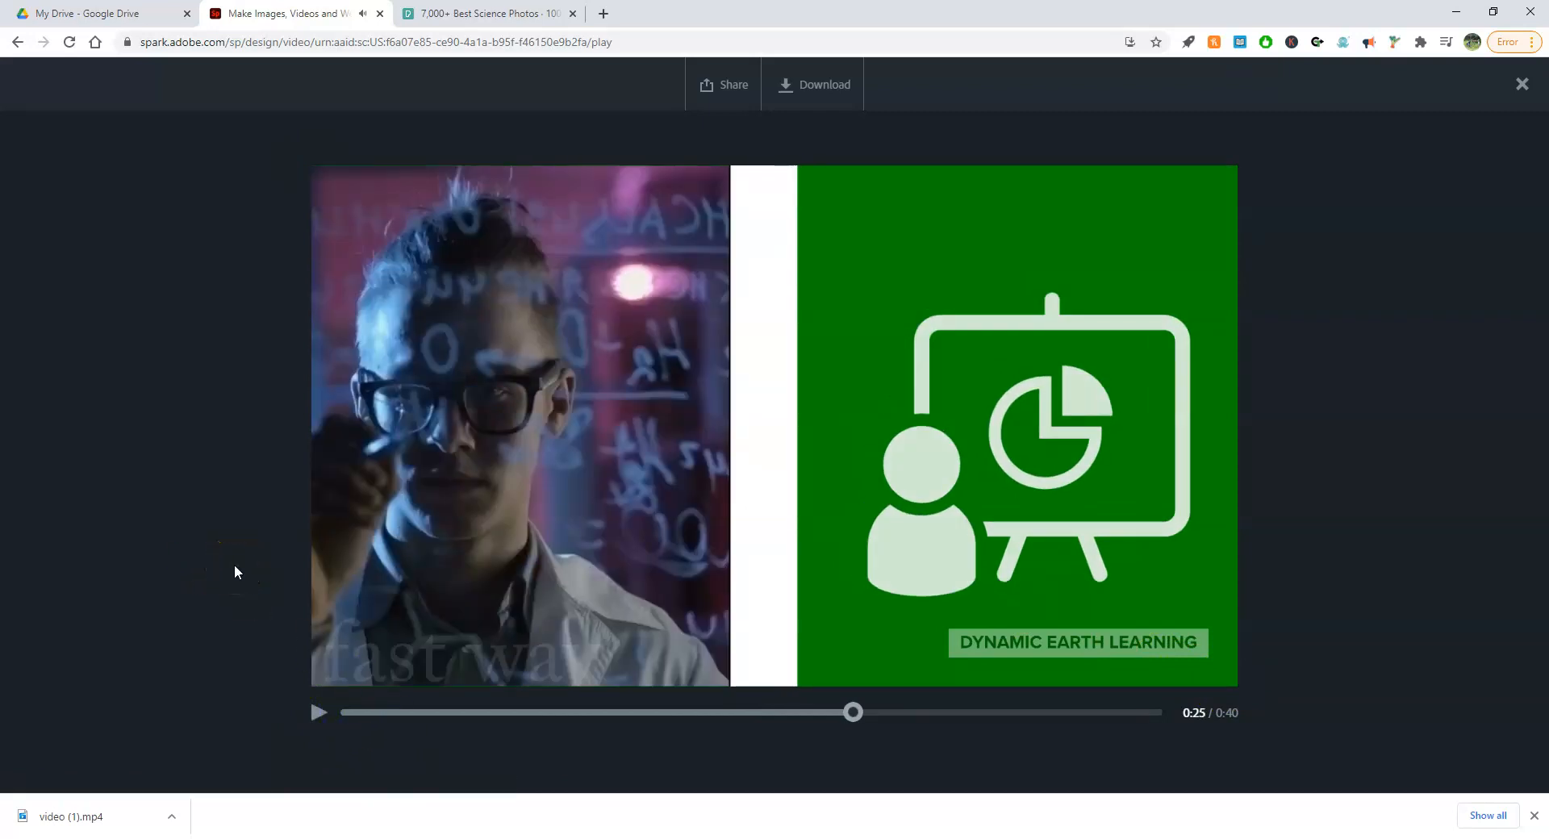